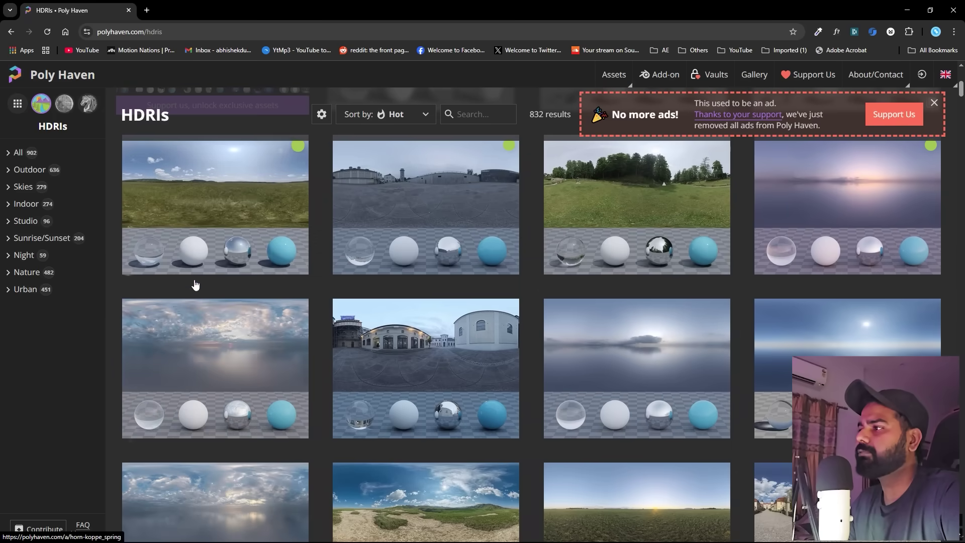
Open Poly Haven's Moon Lab HDRI page and show its download resolution options.
scroll(506, 330, up, 6)
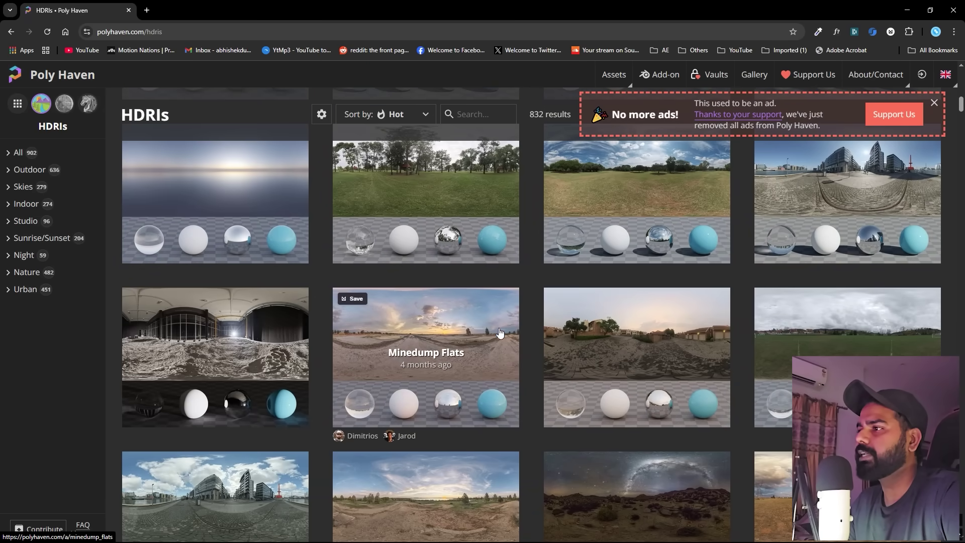
click(220, 331)
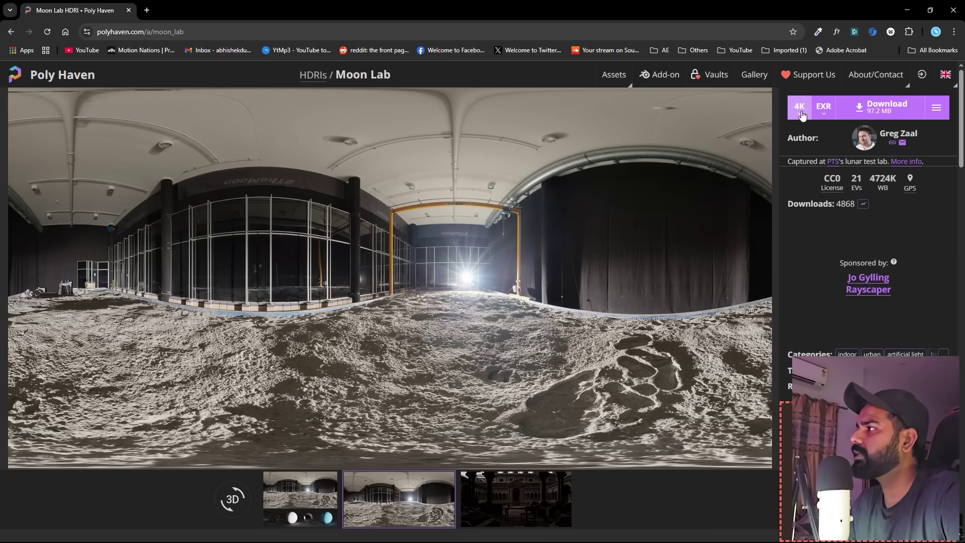
click(802, 115)
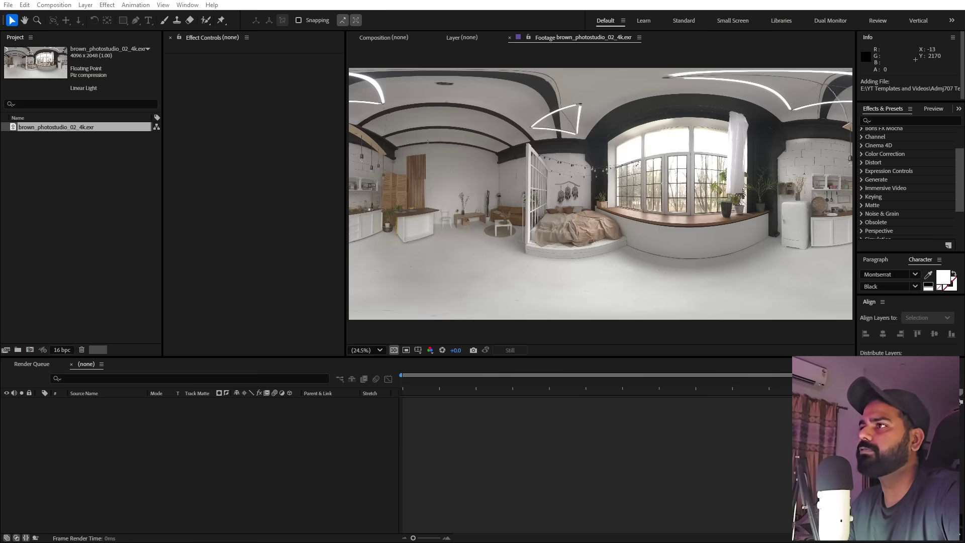
Start a new composition named Main.
click(71, 204)
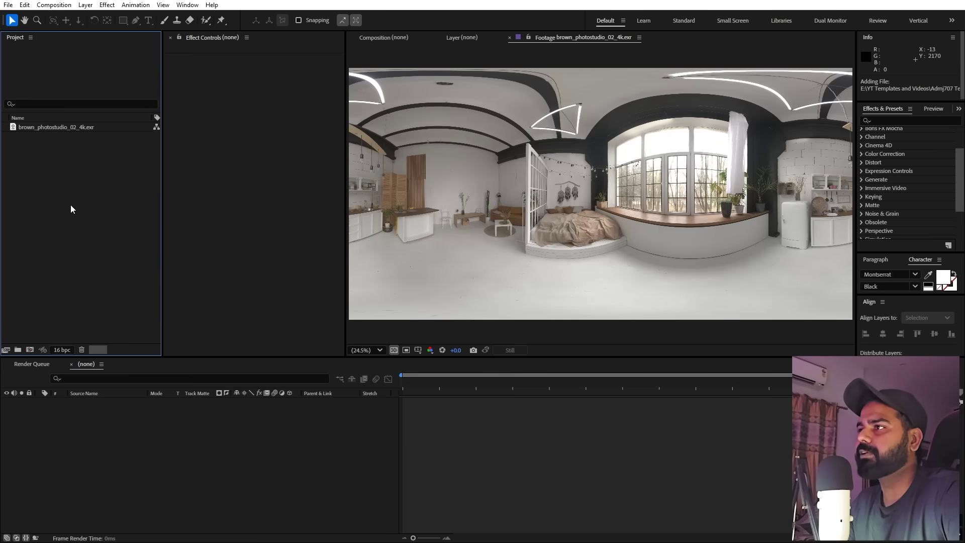
click(109, 442)
click(98, 186)
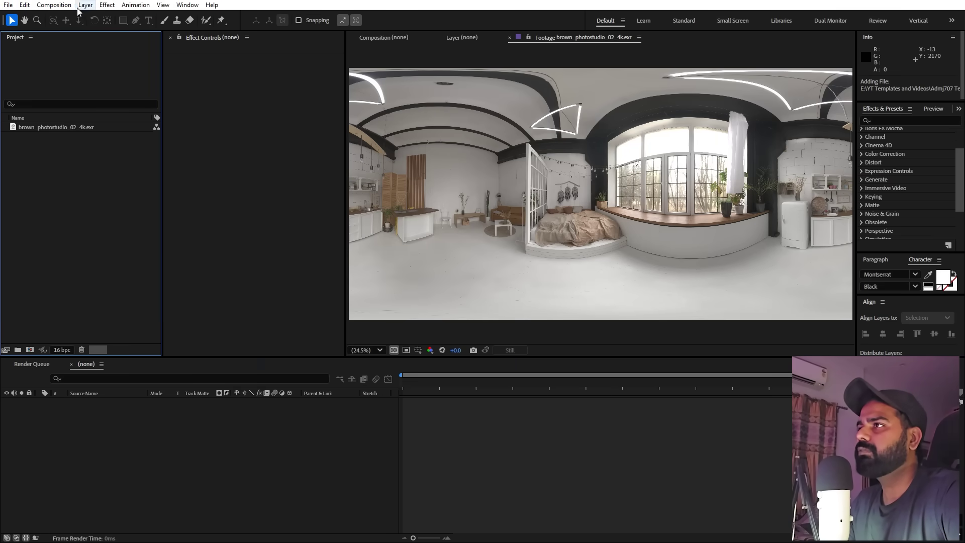
click(54, 5)
click(66, 17)
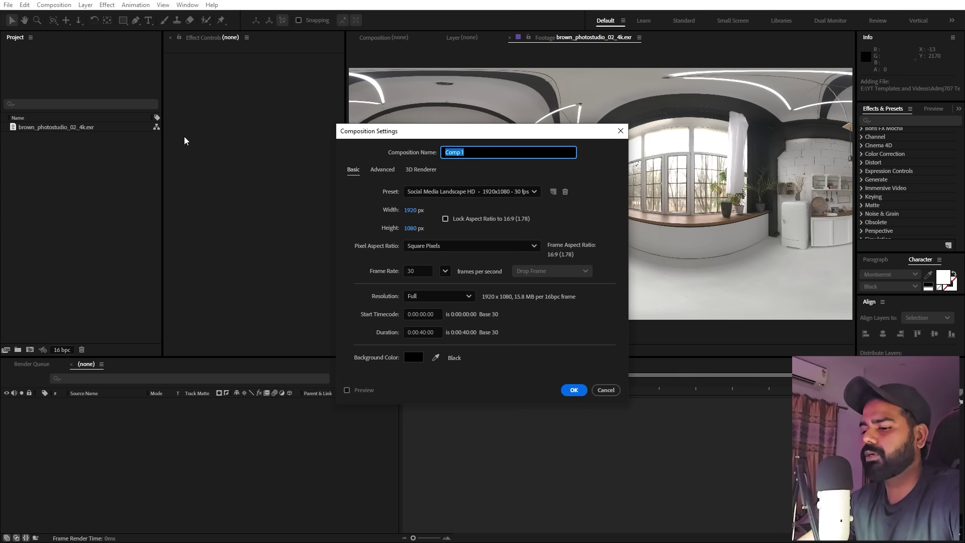
text(Main)
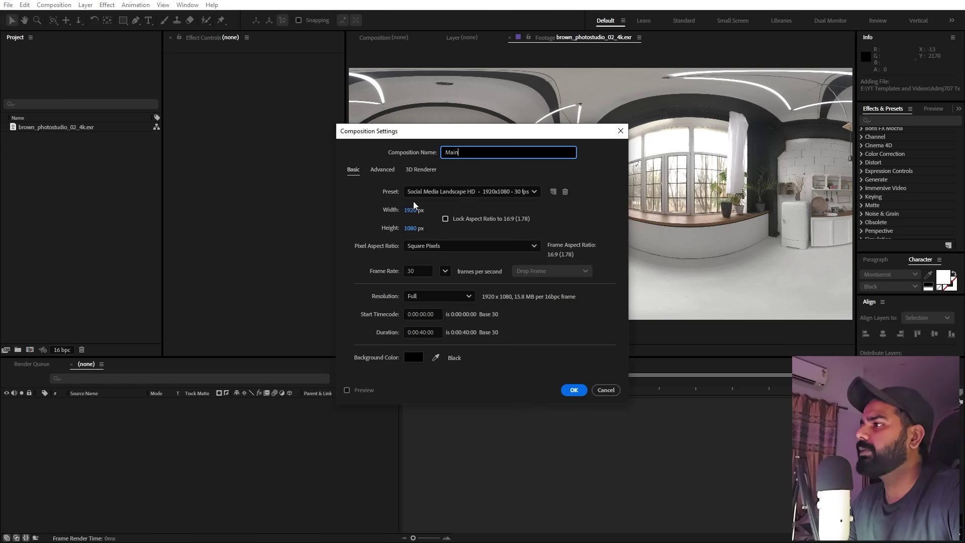
click(383, 304)
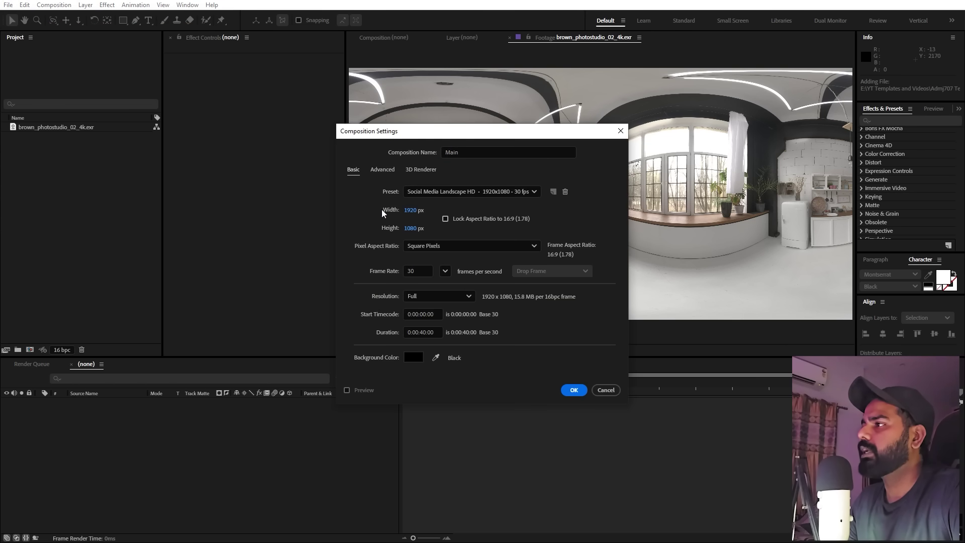
Choose the Advanced 3D renderer and create the Main composition.
click(420, 170)
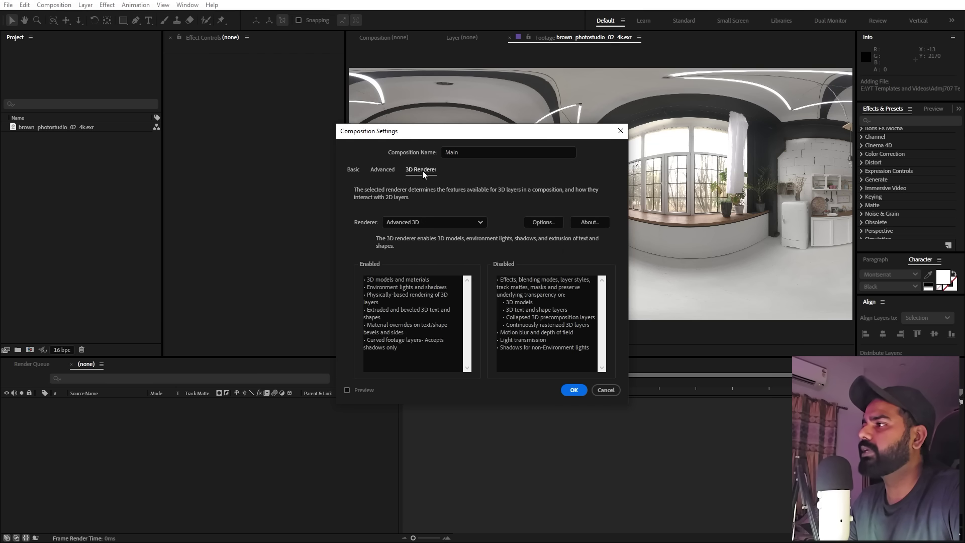
click(406, 222)
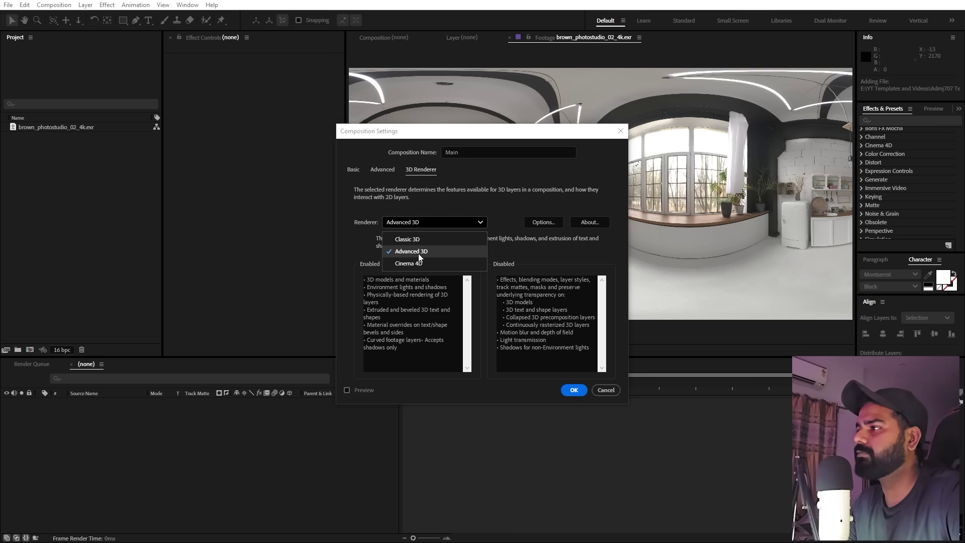
click(481, 224)
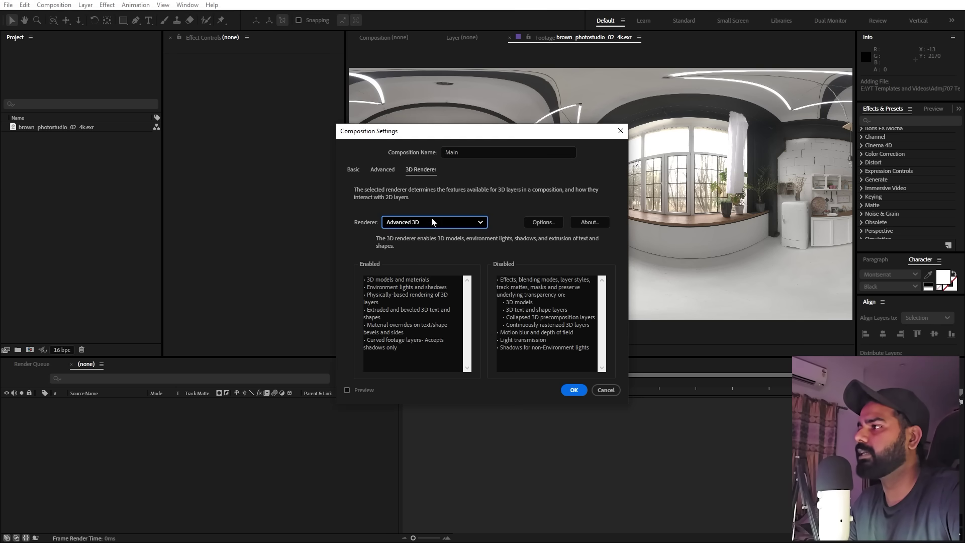
click(573, 391)
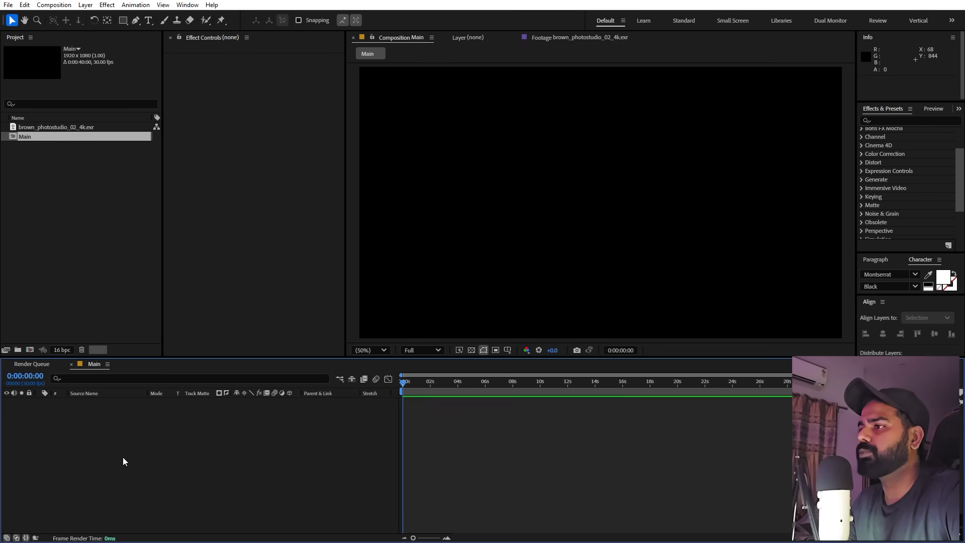
Add a full-frame Deep Royal Blue solid layer to Main and lock it.
right_click(115, 444)
mouse_move(156, 323)
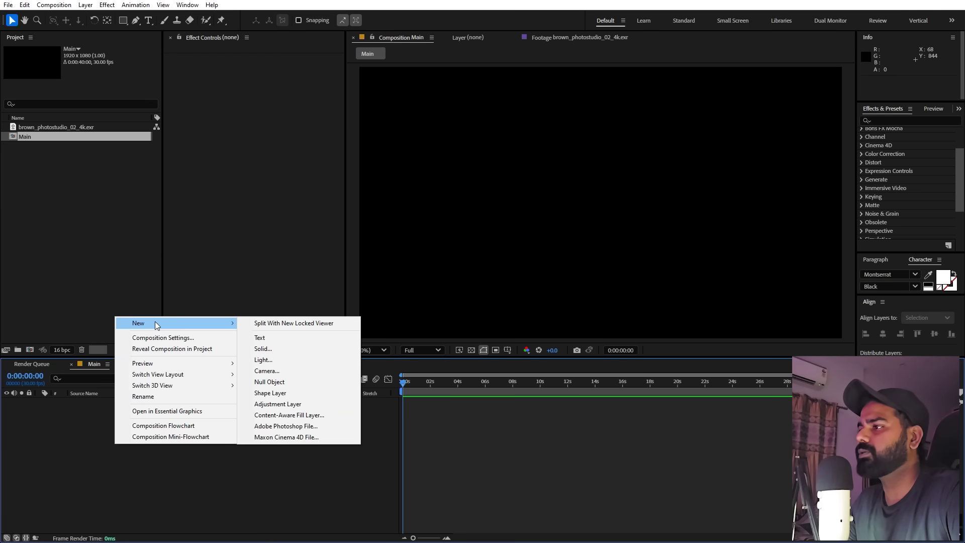
click(270, 351)
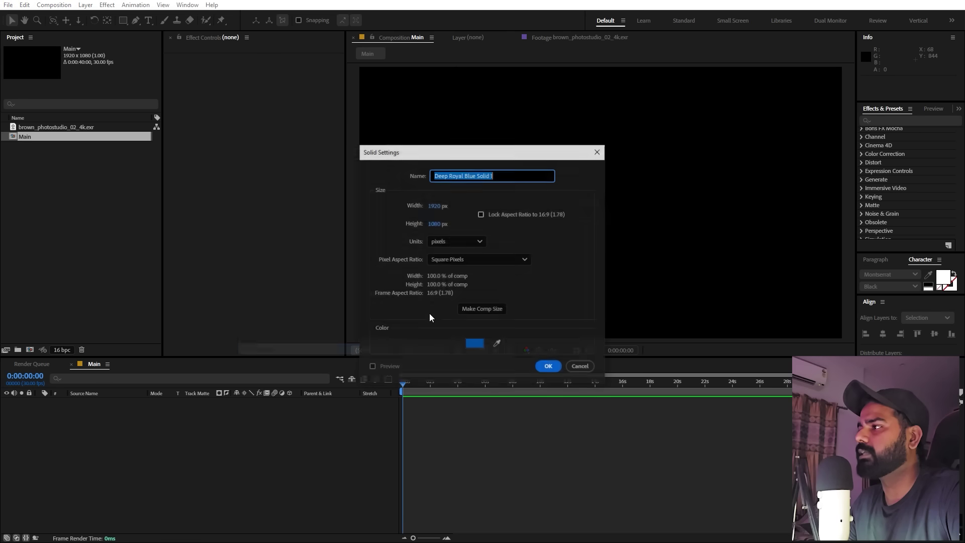
click(477, 344)
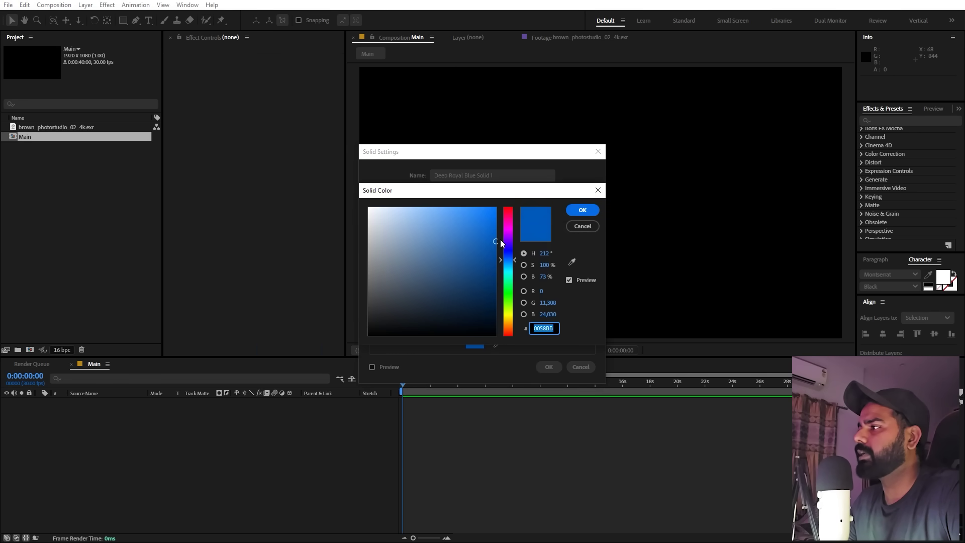
click(582, 213)
click(549, 367)
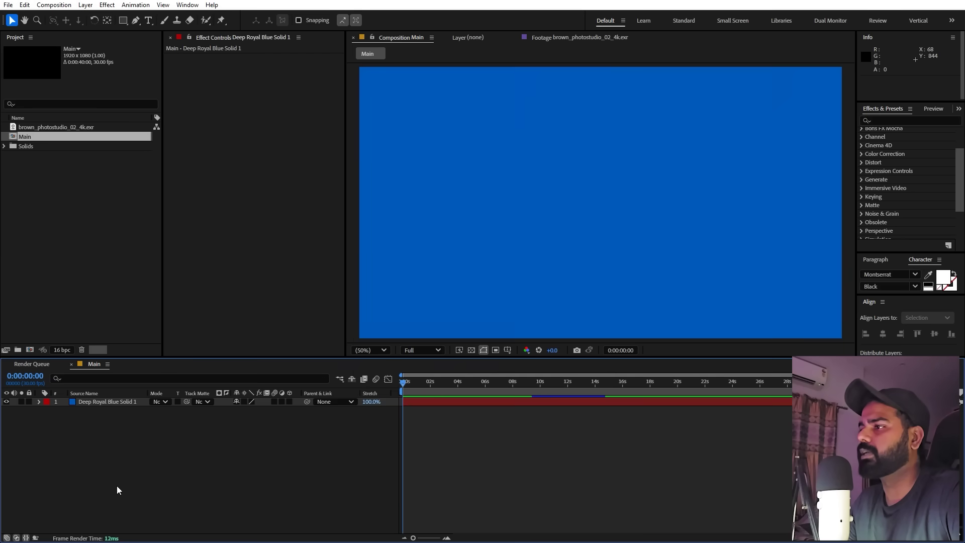
click(29, 402)
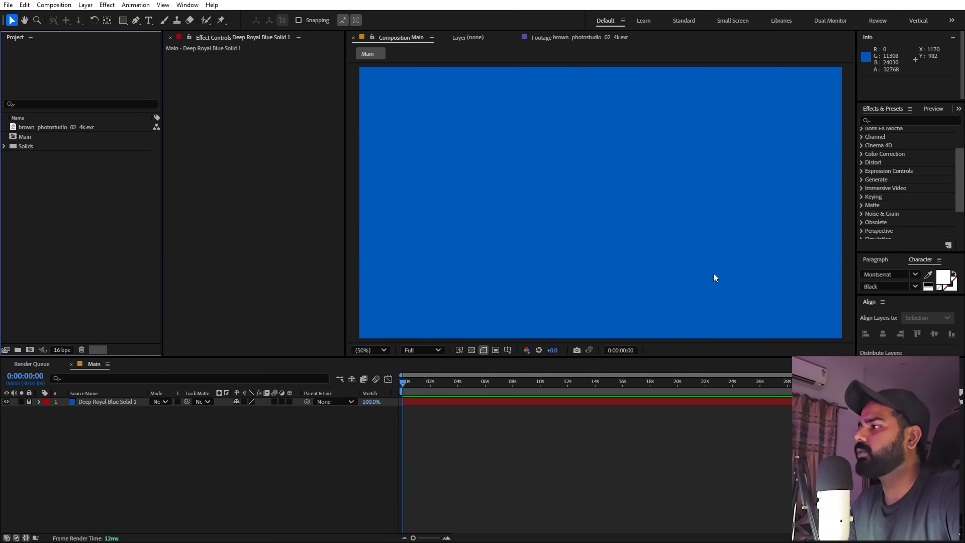
click(148, 20)
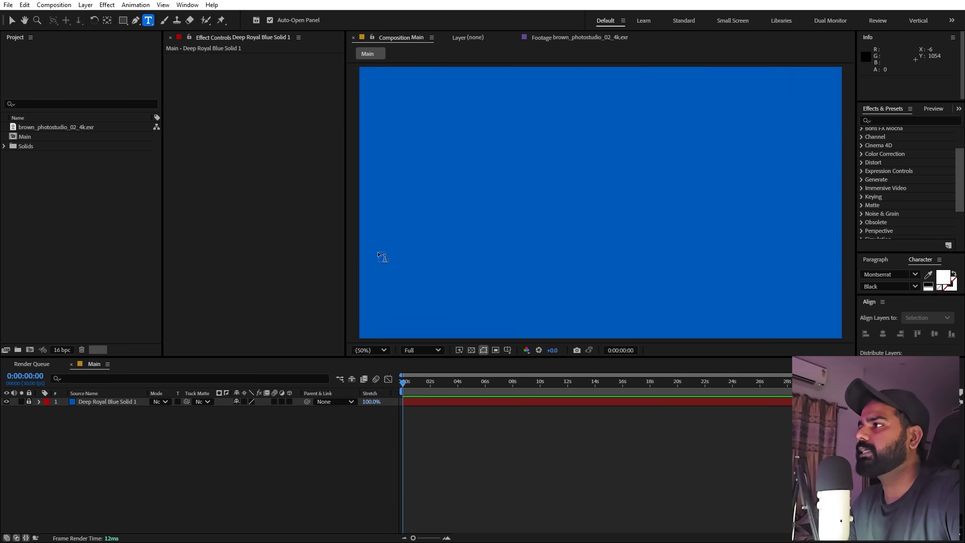
Add the text MOTION and centre it horizontally and vertically in the frame.
click(551, 198)
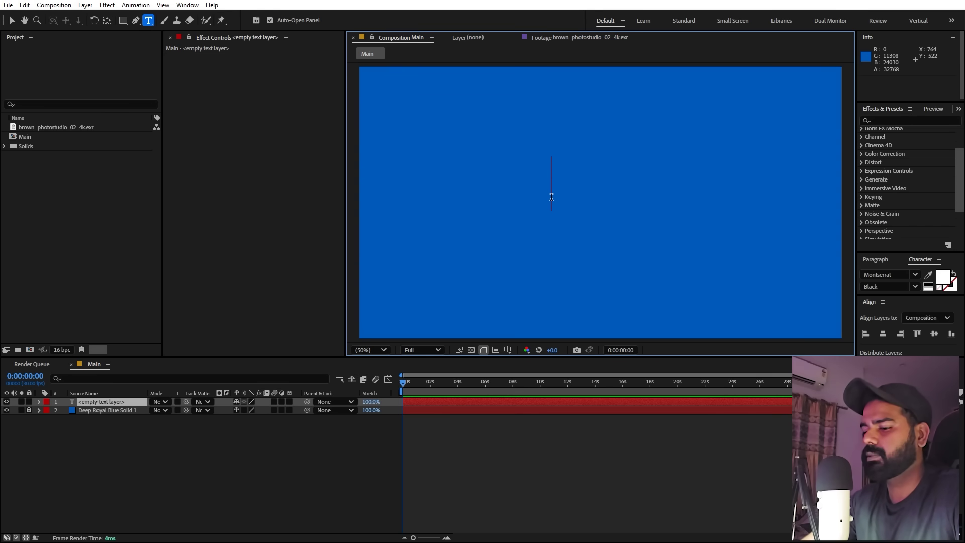
text(MOTION)
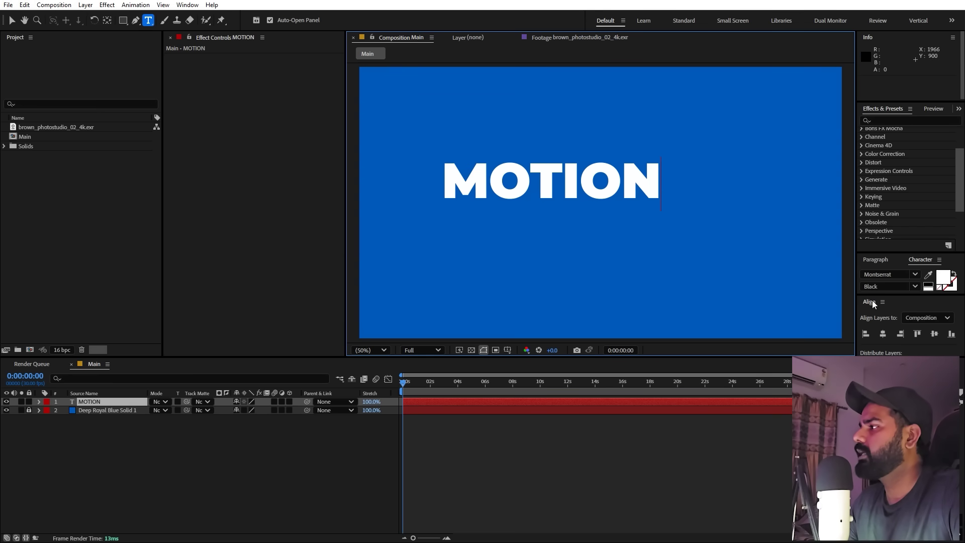
click(884, 333)
click(934, 334)
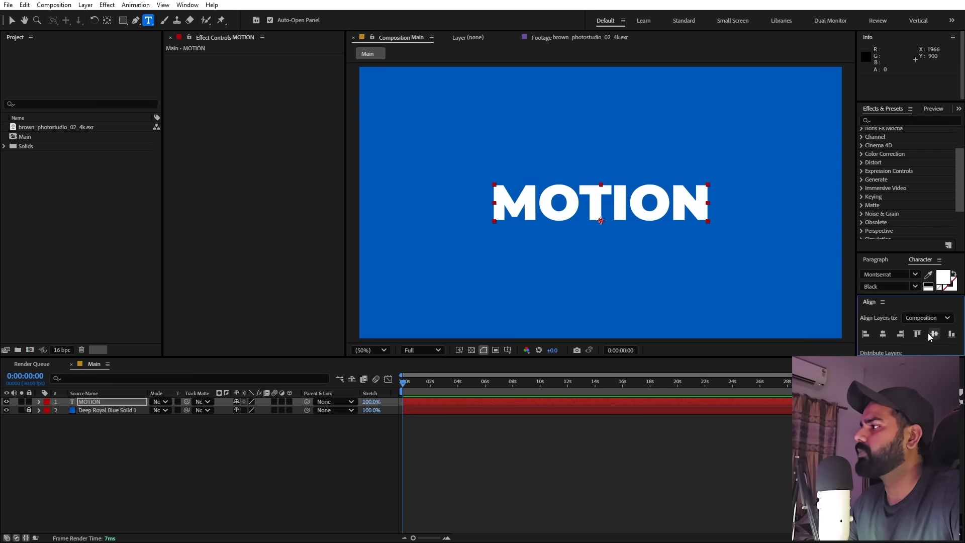
Centre the MOTION layer's anchor point on its text.
click(186, 6)
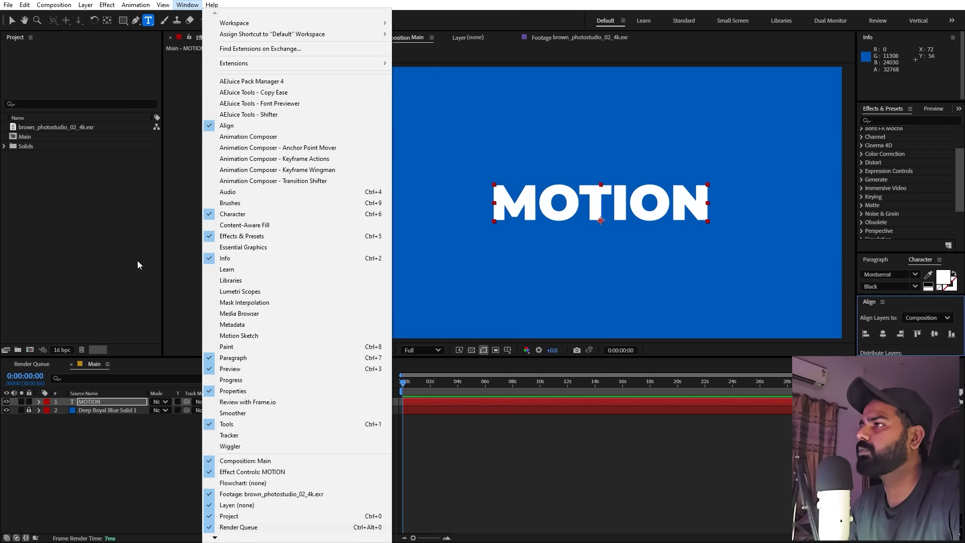
click(91, 454)
click(97, 402)
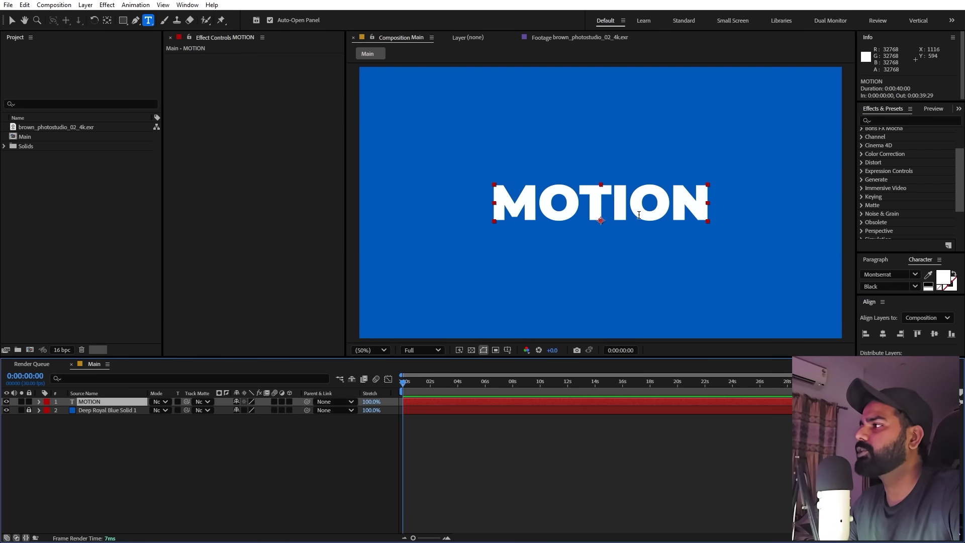
click(107, 20)
key(ctrl+alt+Home)
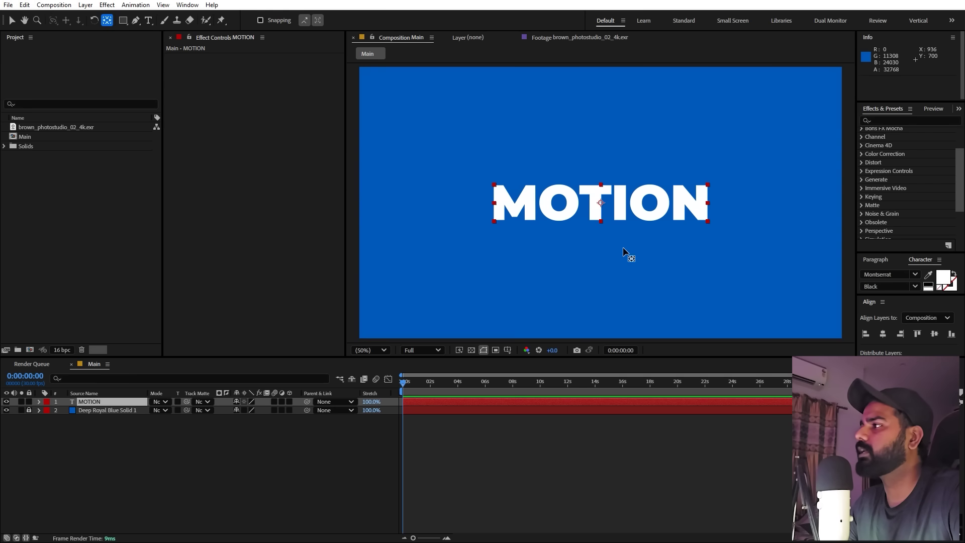
key(v)
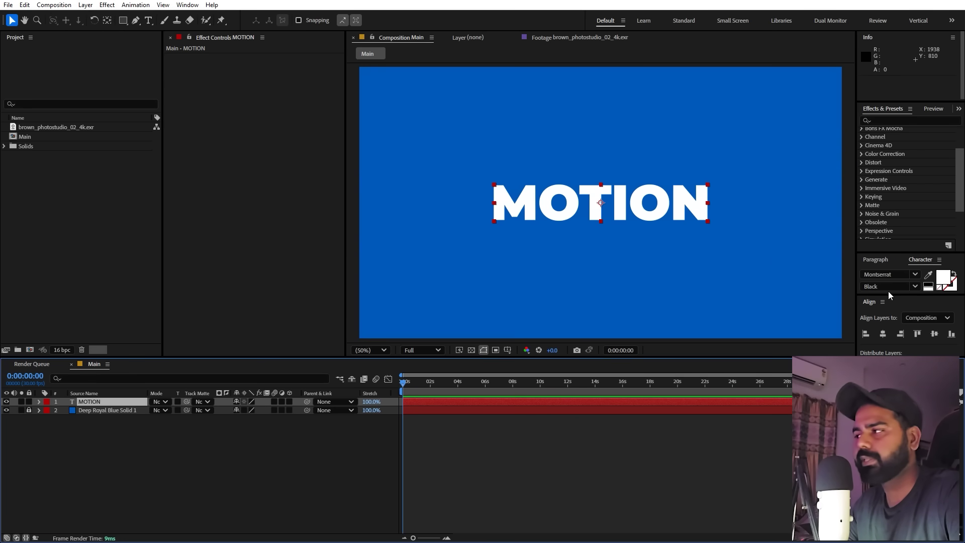
Scale the MOTION text layer down to 54.3%.
scroll(637, 221, down, 2)
scroll(638, 221, up, 2)
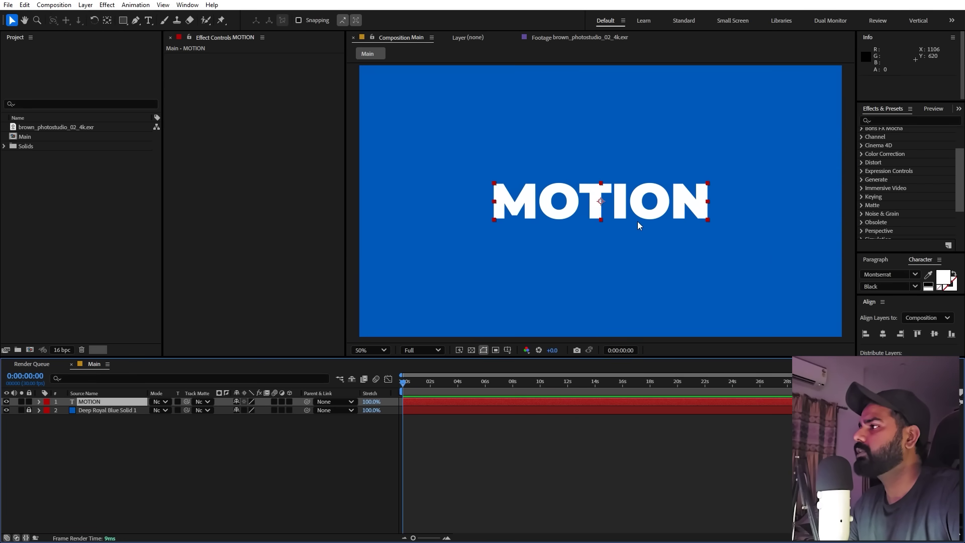
key(s)
drag(245, 413, 42, 437)
click(587, 462)
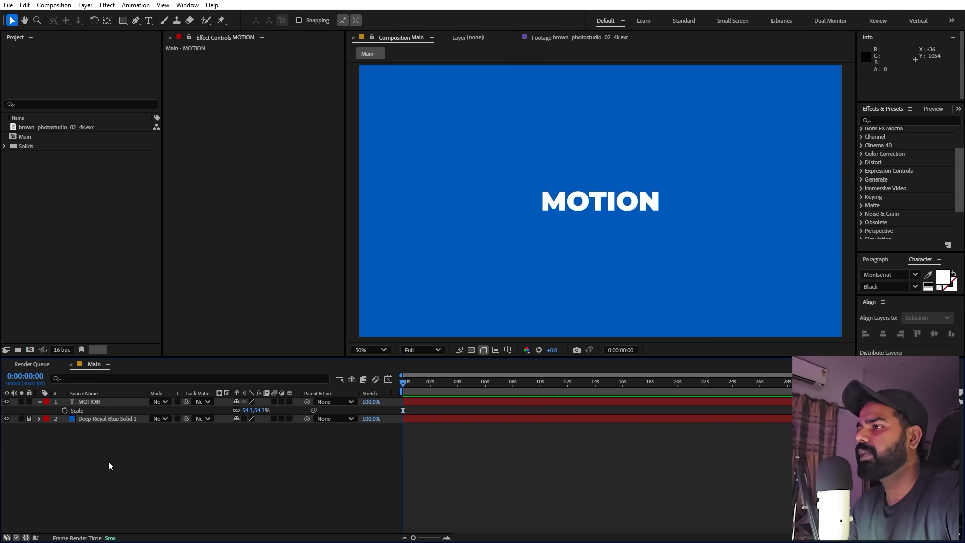
click(89, 401)
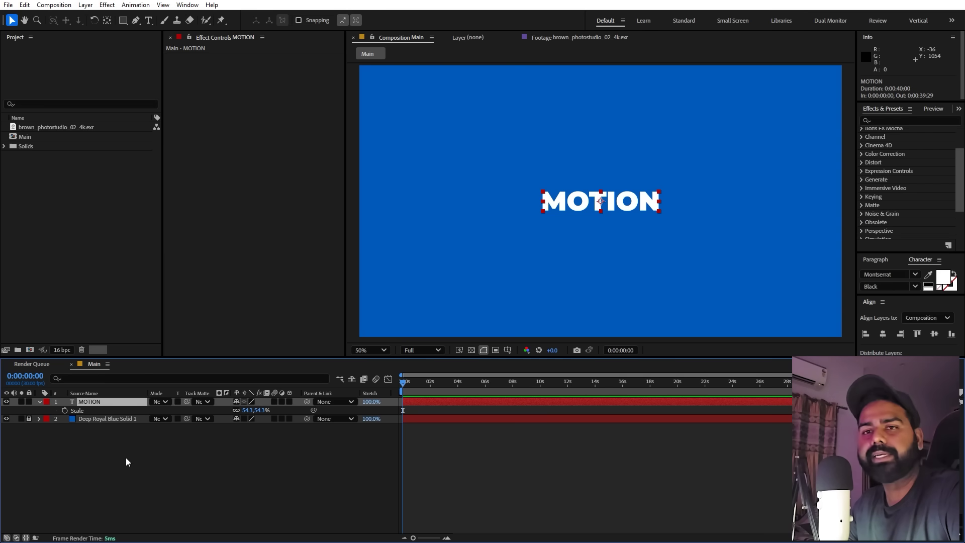
click(126, 457)
Duplicate the MOTION layer and retype the copy as M.
click(89, 402)
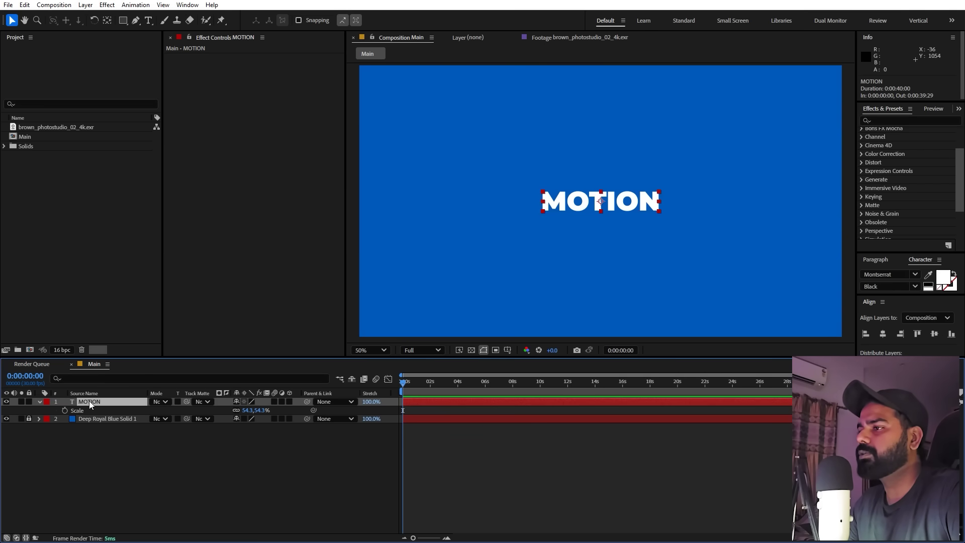
key(ctrl+d)
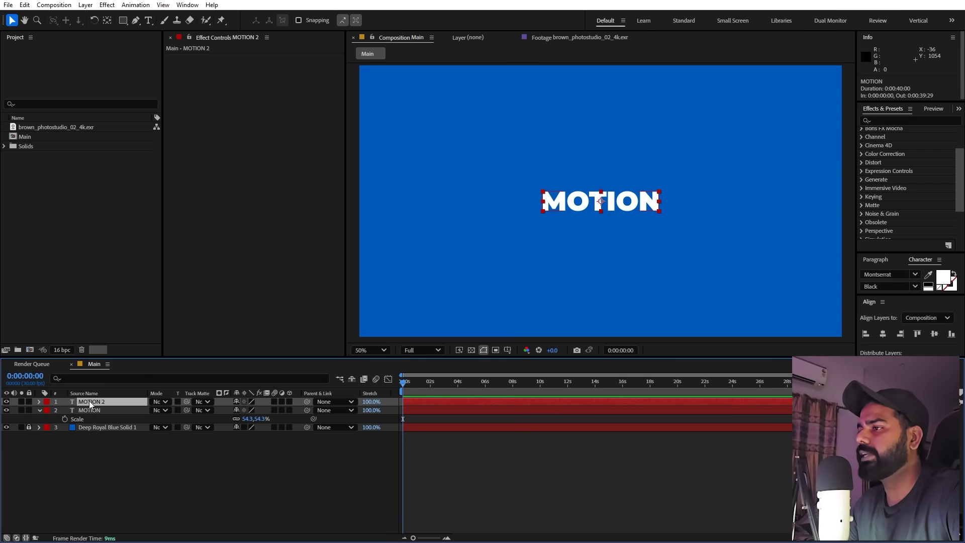
double_click(89, 400)
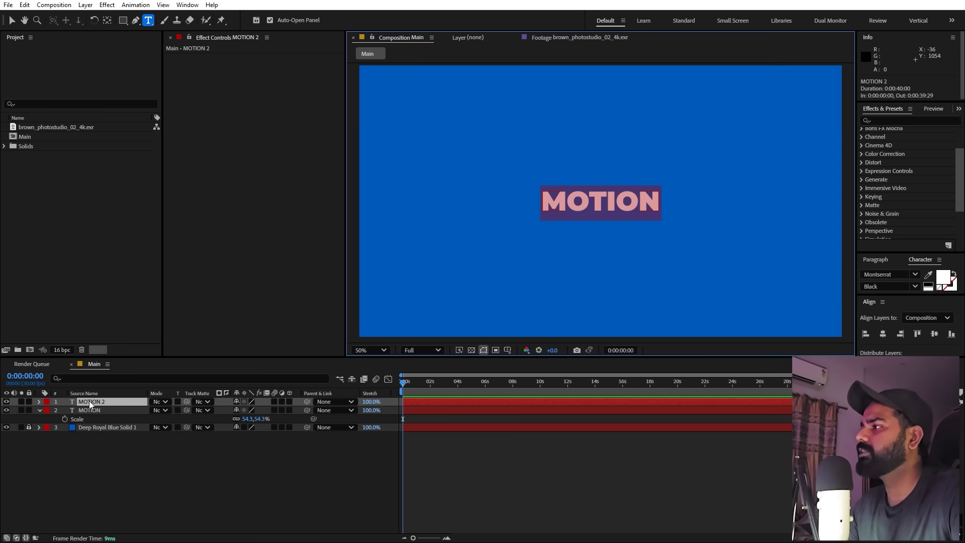
text(M)
click(155, 475)
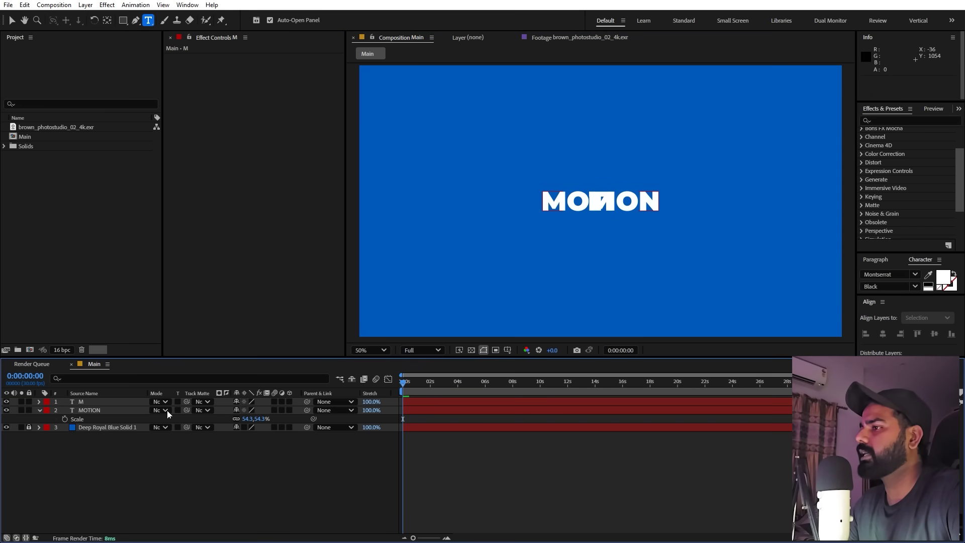
Apply the Fill effect to the original MOTION layer, turning it red.
click(109, 411)
click(898, 120)
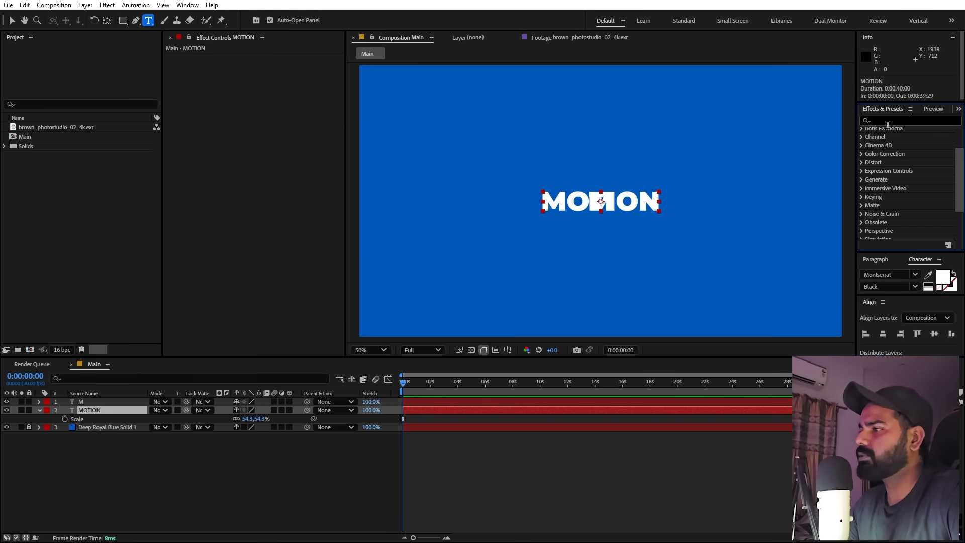
text(fill)
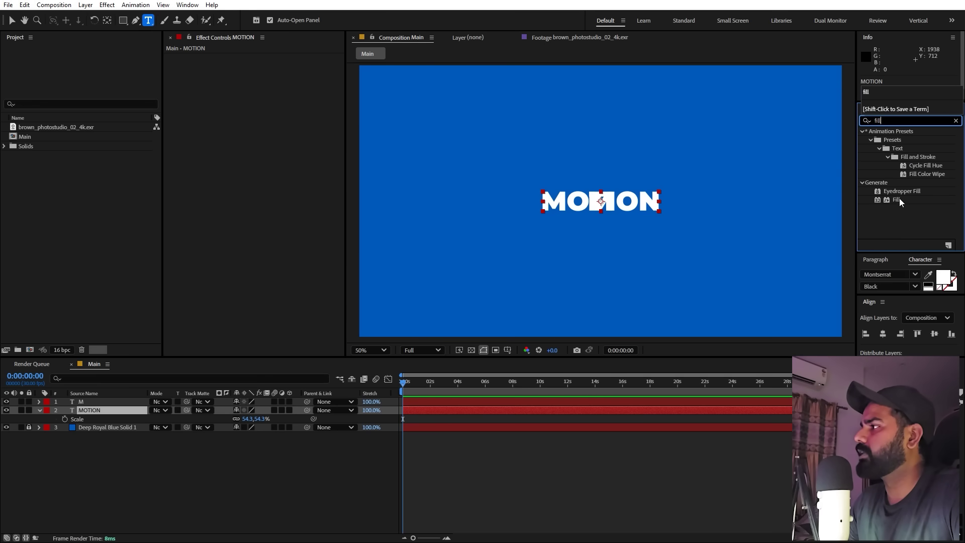
drag(897, 199, 116, 411)
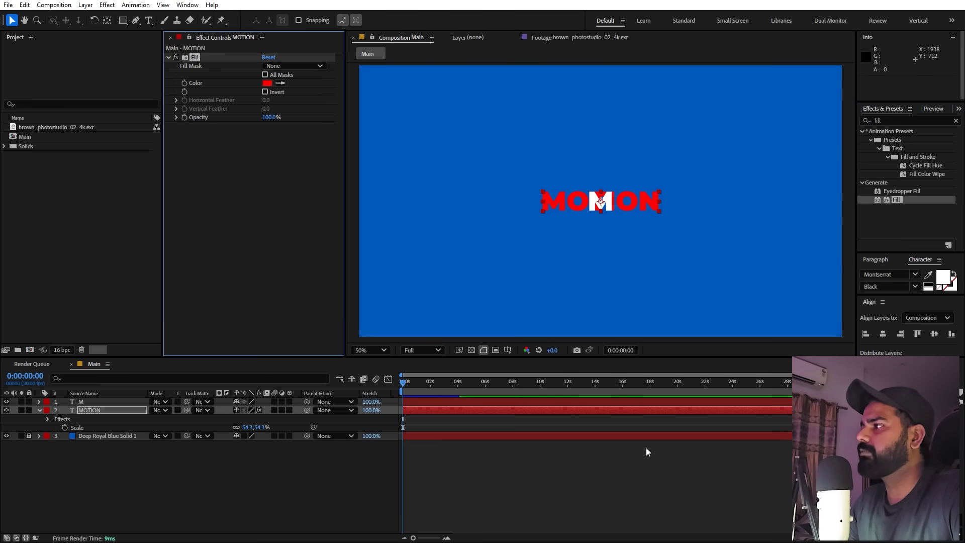
click(114, 403)
Make the M layer 3D and add a 50mm Camera 1 to the composition.
click(290, 402)
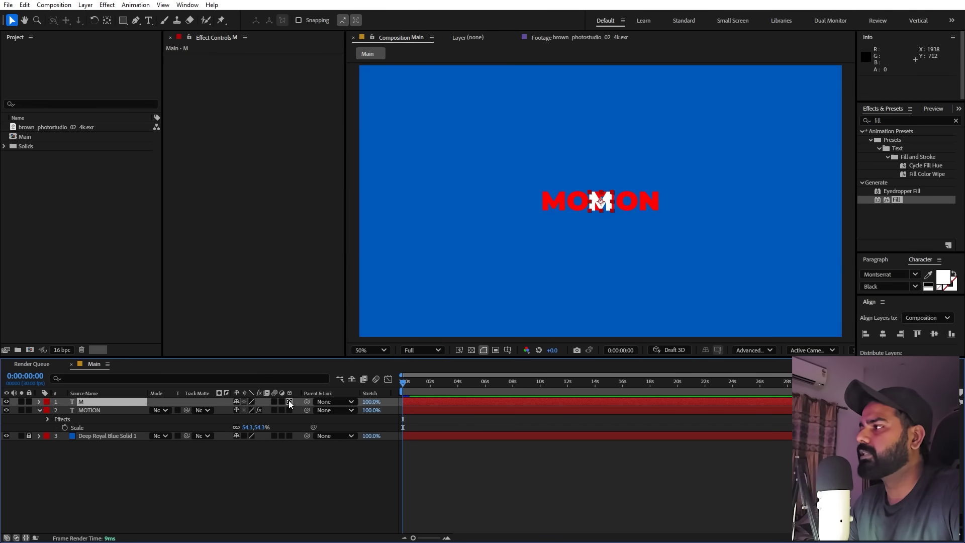
click(288, 447)
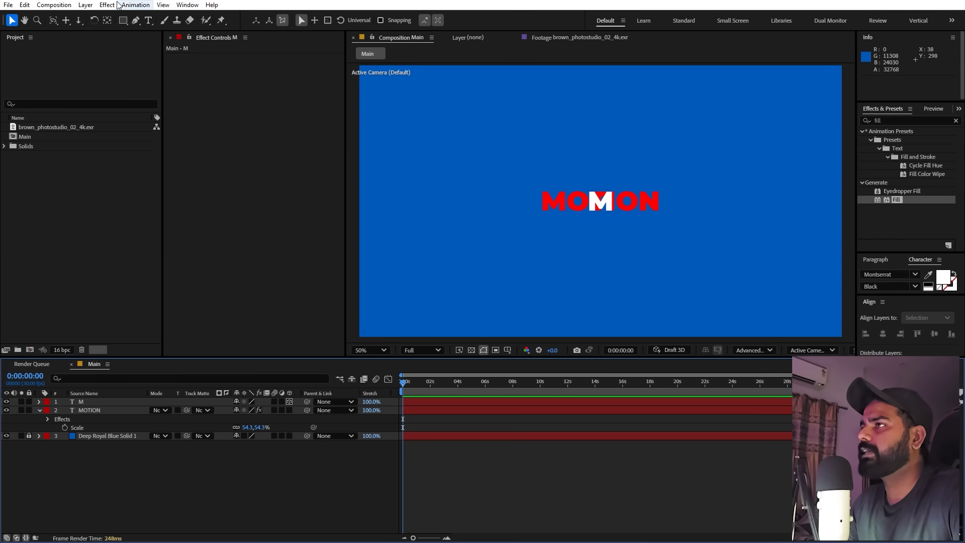
click(86, 4)
mouse_move(171, 18)
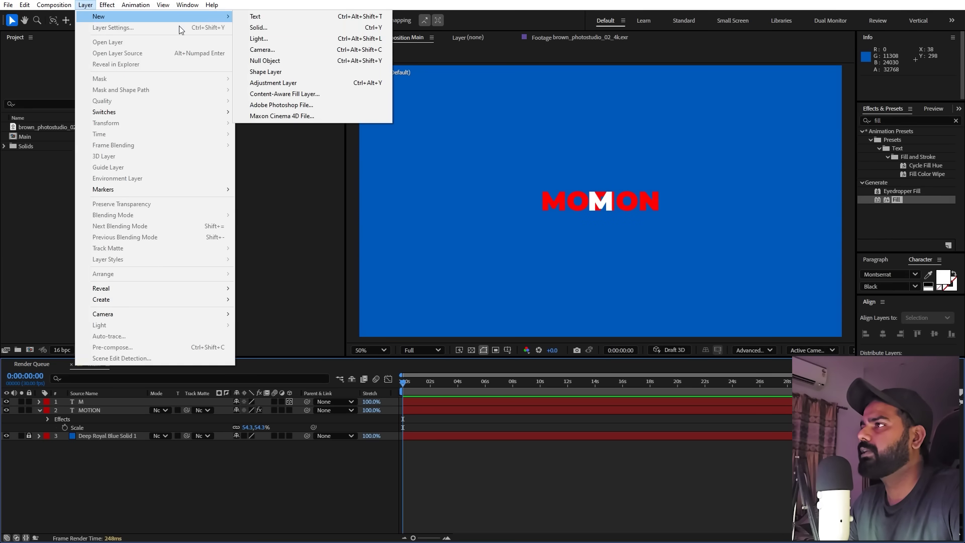
click(262, 49)
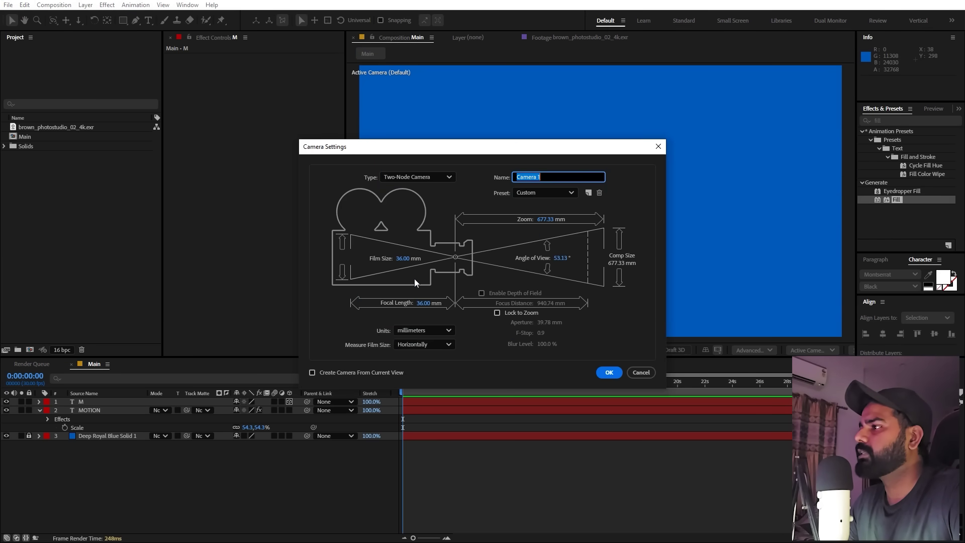
click(559, 193)
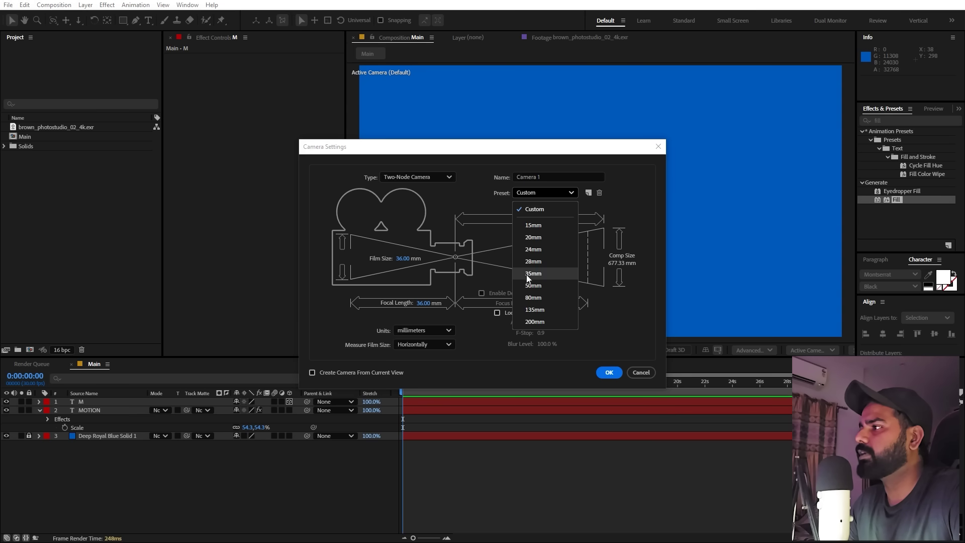
click(537, 286)
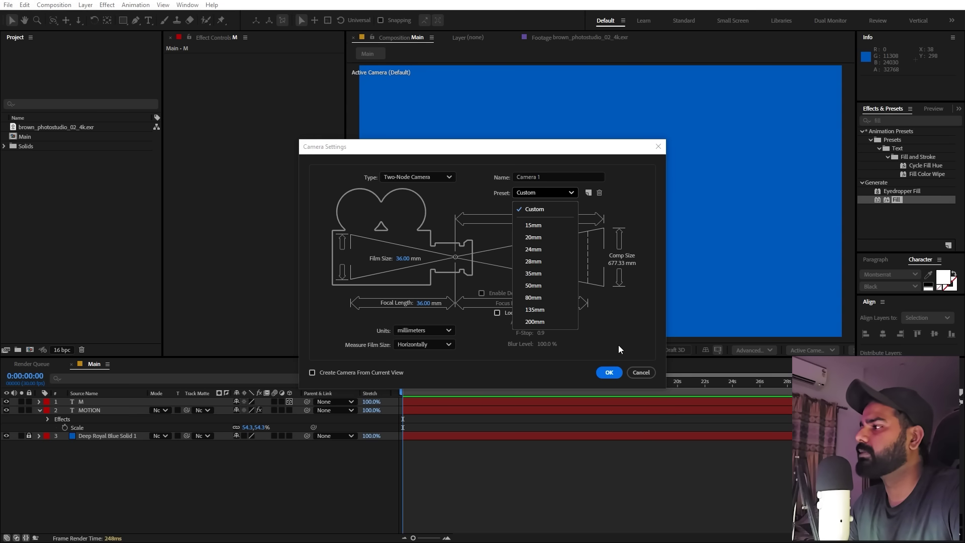
click(614, 373)
Expand the M layer's Geometry Options.
click(447, 410)
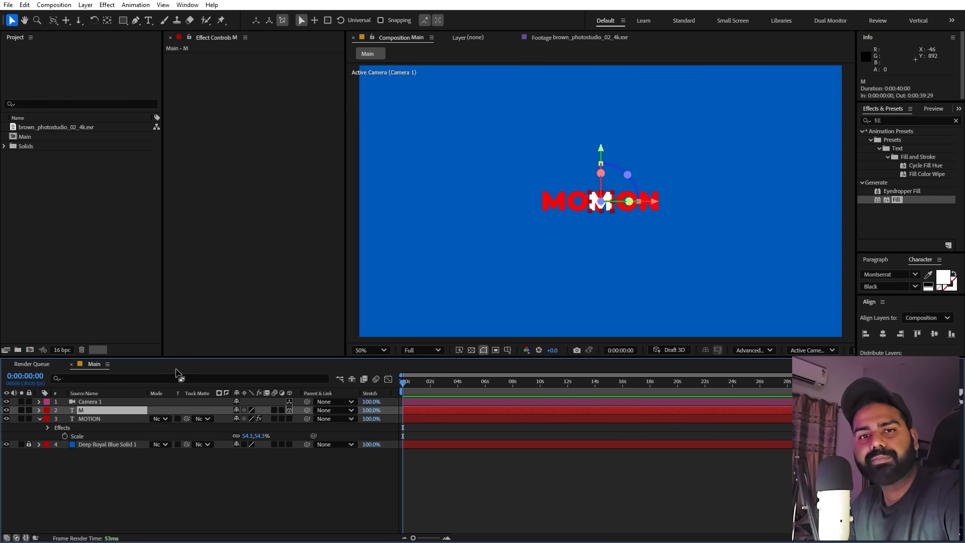
click(39, 411)
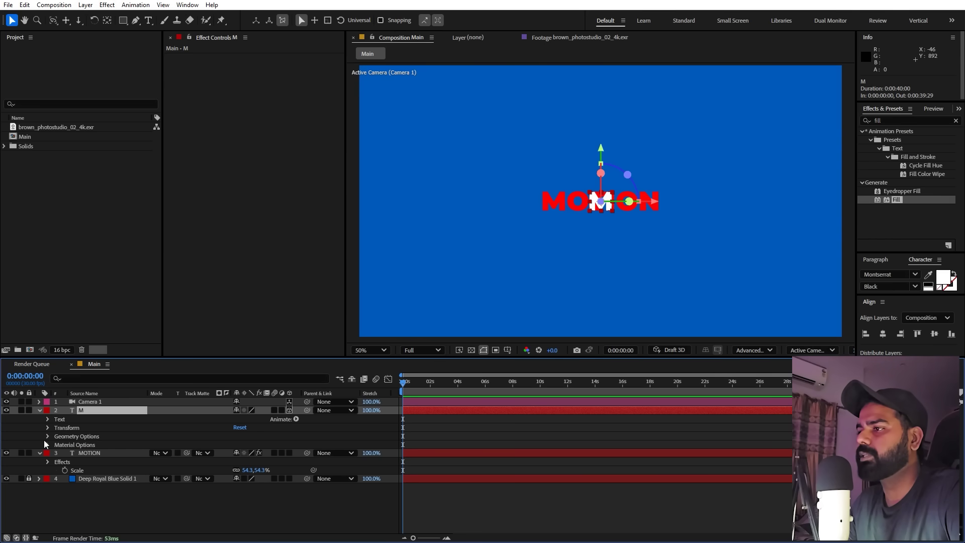
click(47, 435)
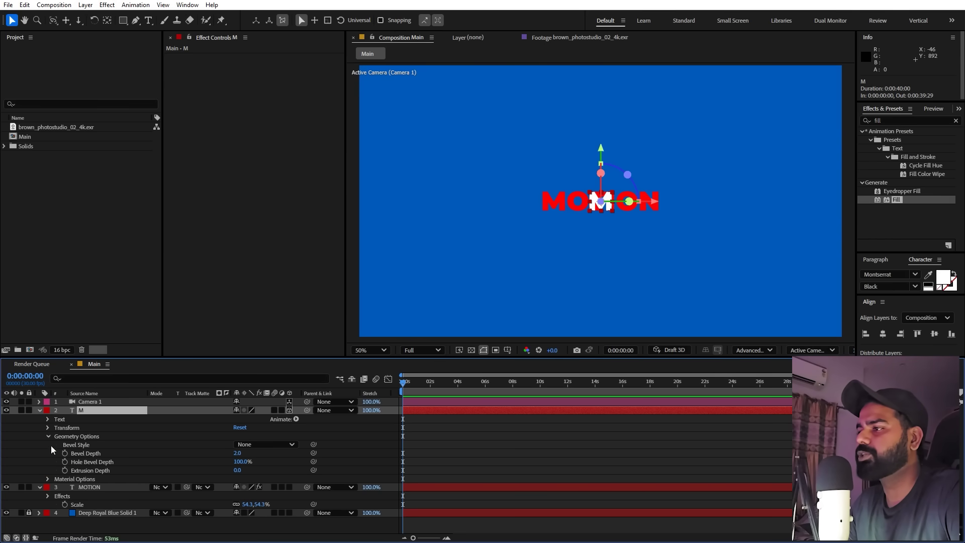
Set the M layer's Extrusion Depth to 100.
click(104, 470)
click(252, 472)
click(239, 470)
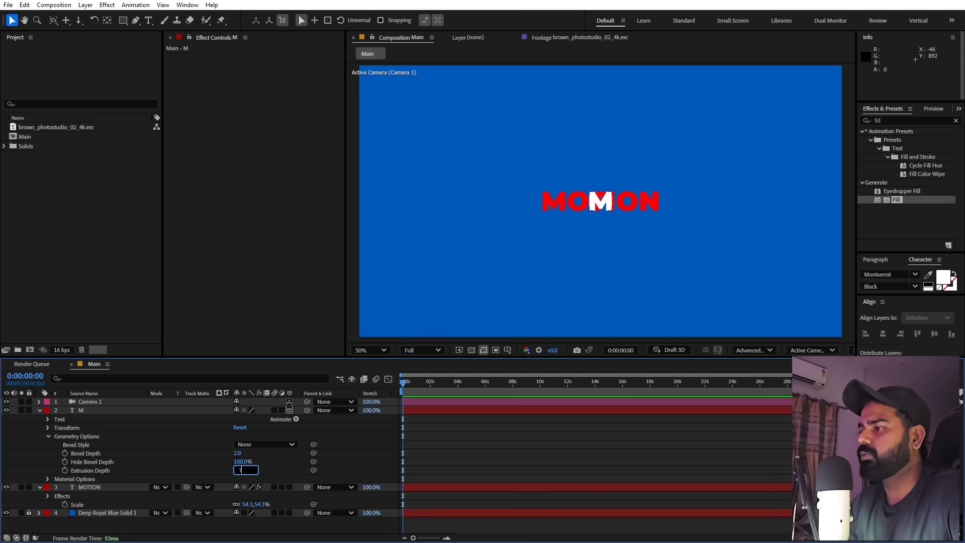
key(Return)
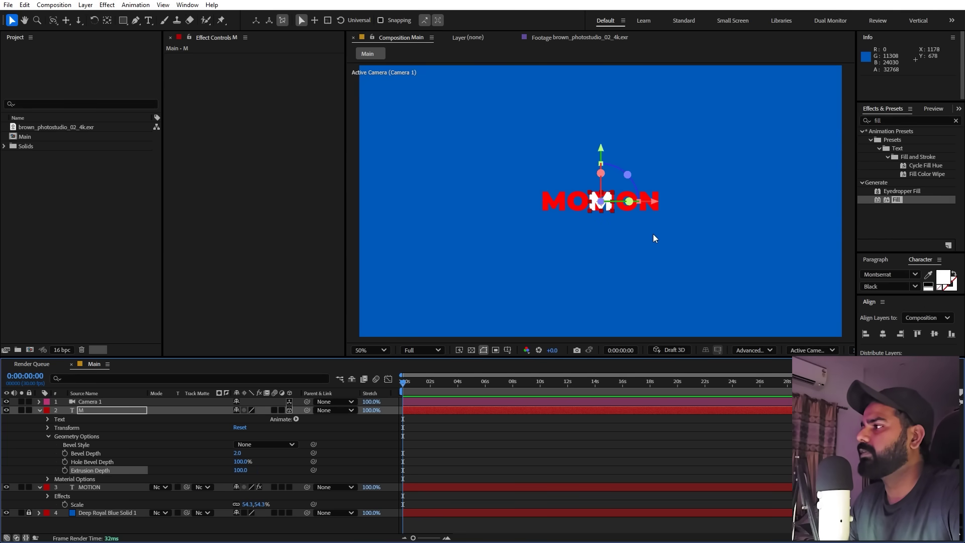
Reset M's scale to 100%, then enlarge it to about 172.5%.
key(s)
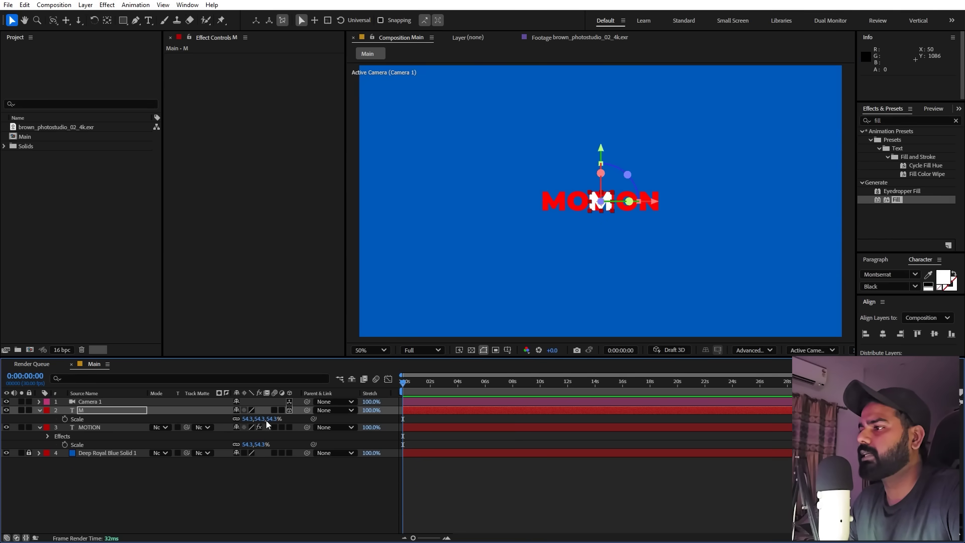
click(247, 419)
text(100)
key(Return)
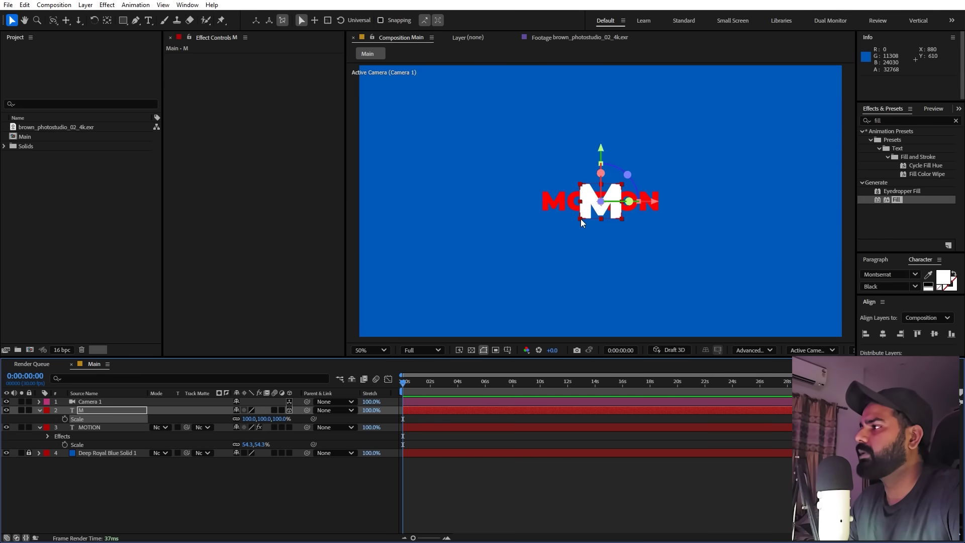
drag(581, 219, 564, 225)
scroll(613, 267, up, 2)
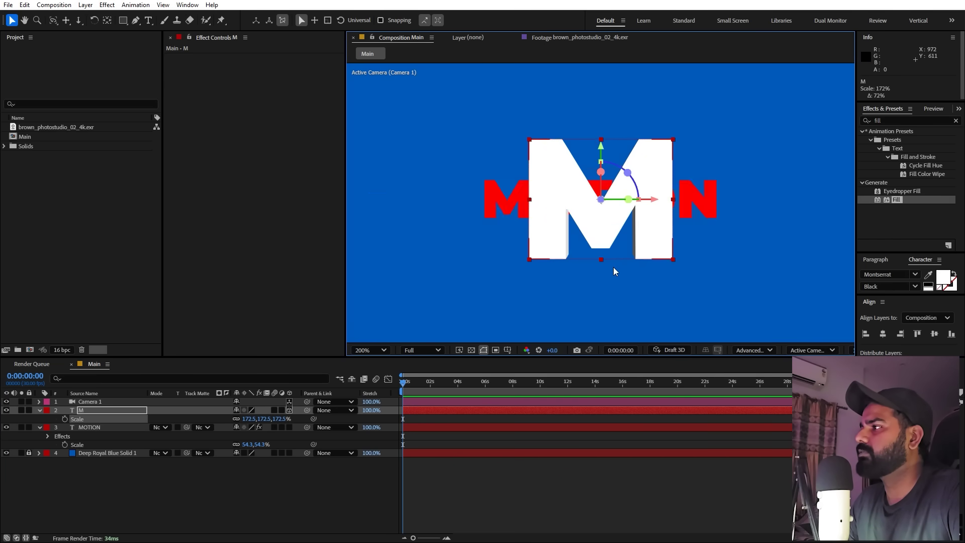
key(space)
drag(526, 258, 530, 226)
scroll(559, 261, down, 2)
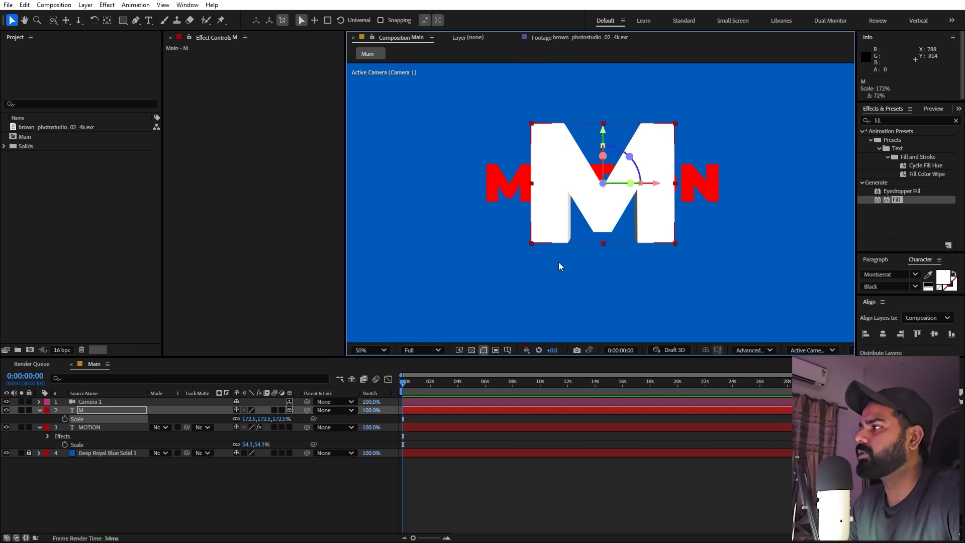
Try tilting M around its X axis, then undo so it stands upright.
key(r)
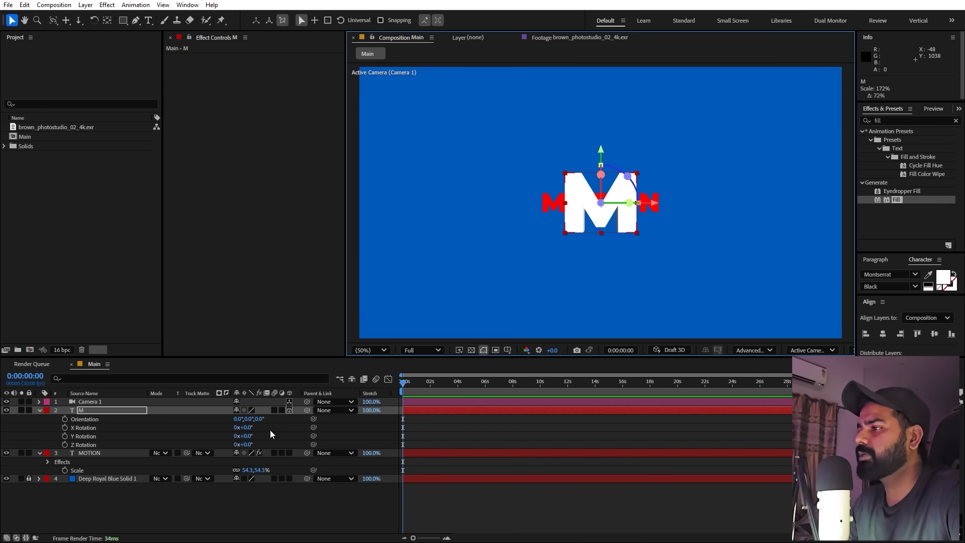
drag(250, 428, 304, 431)
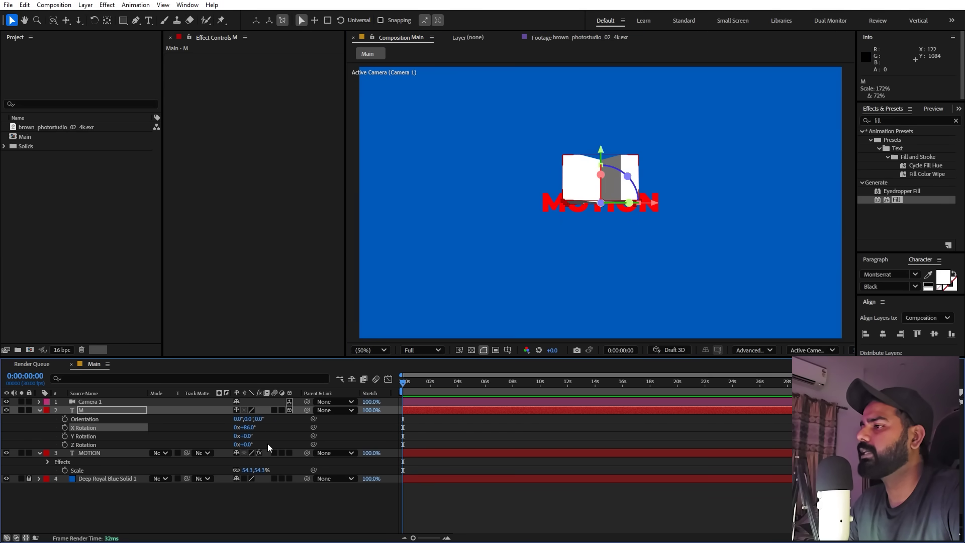
key(ctrl+z)
click(636, 410)
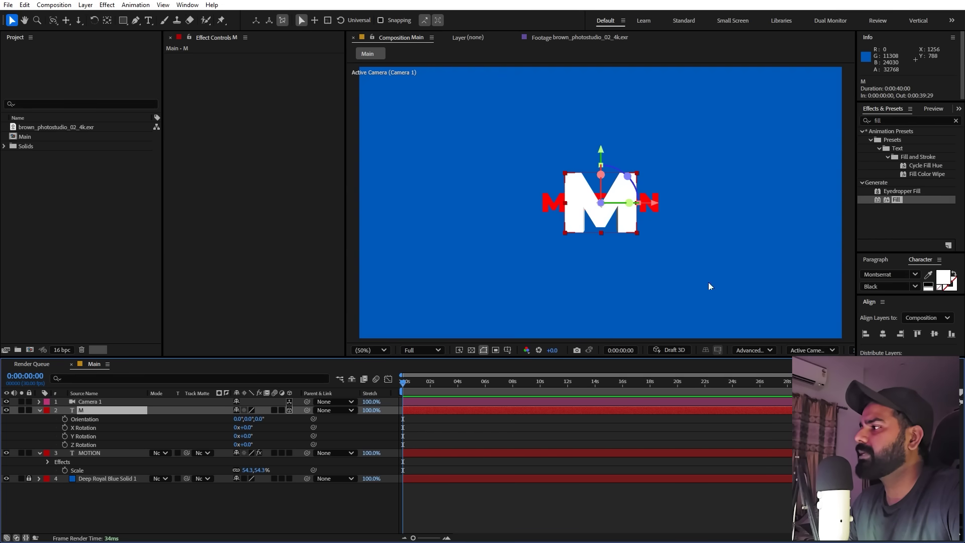
In Top view, set the M's anchor point depth (Z) to 50.
click(820, 350)
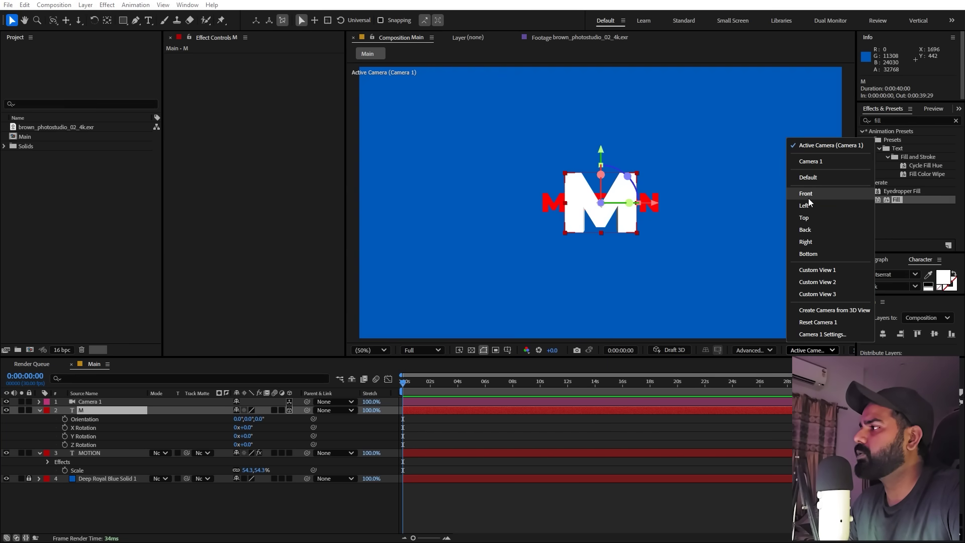
click(805, 218)
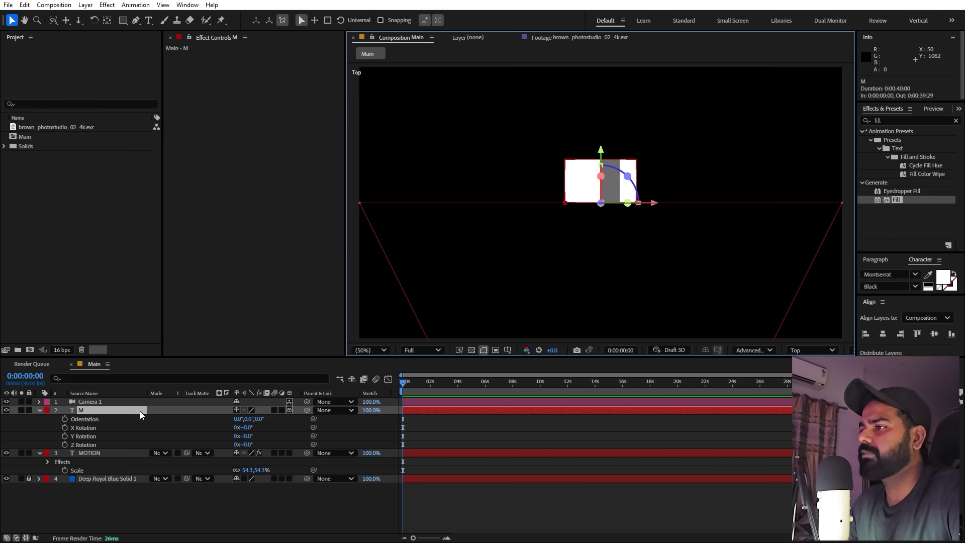
key(a)
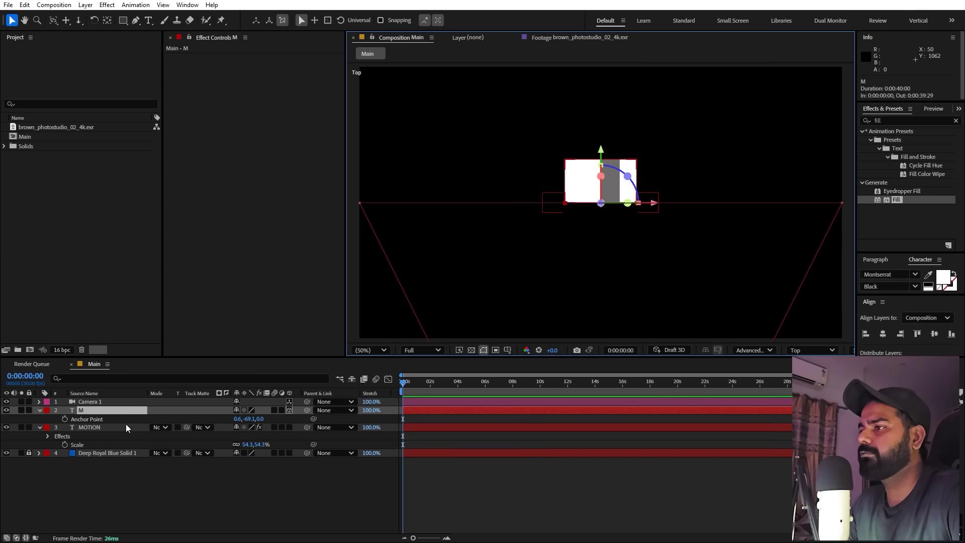
click(262, 419)
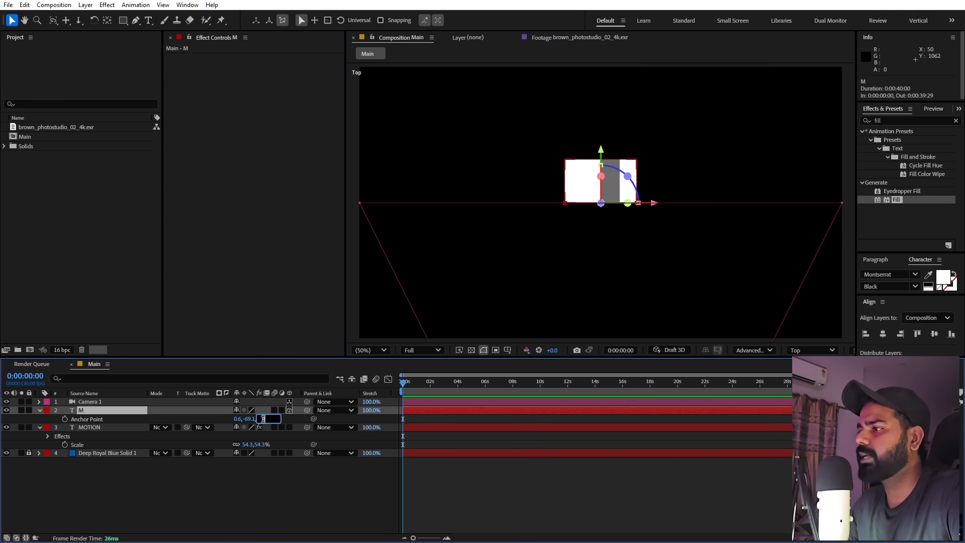
key(Return)
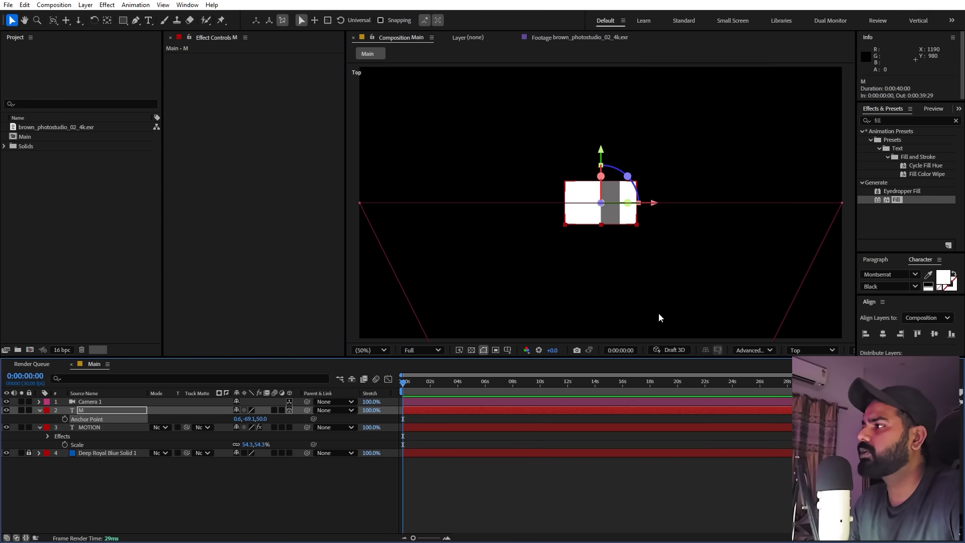
Undo a trial X/Y rotation of M and view the scene through Camera 1.
key(r)
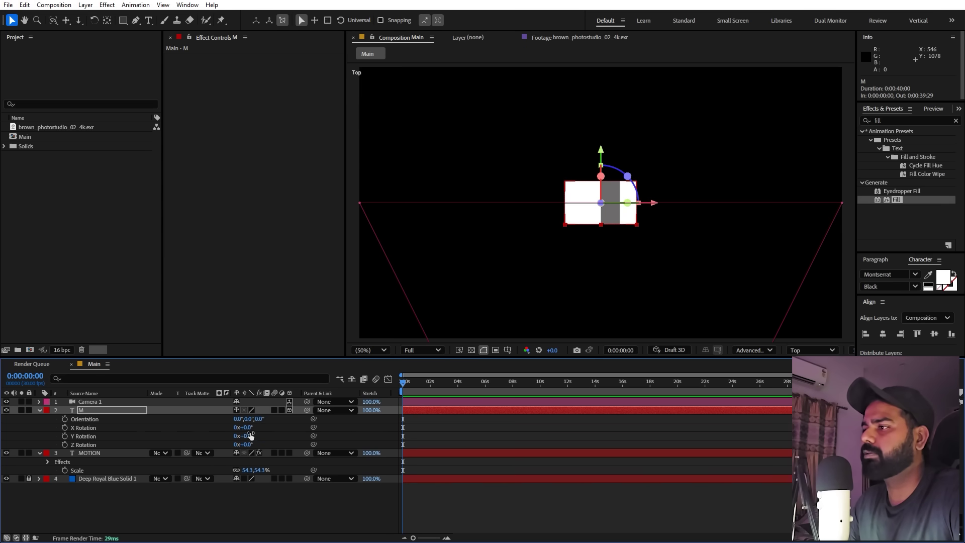
drag(249, 438, 288, 431)
key(ctrl+z)
key(ctrl+z)
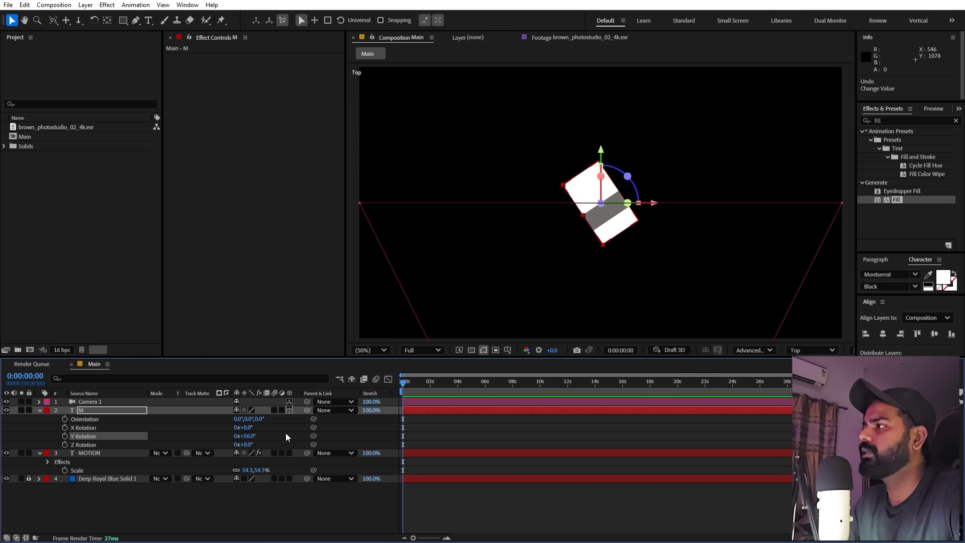
click(812, 350)
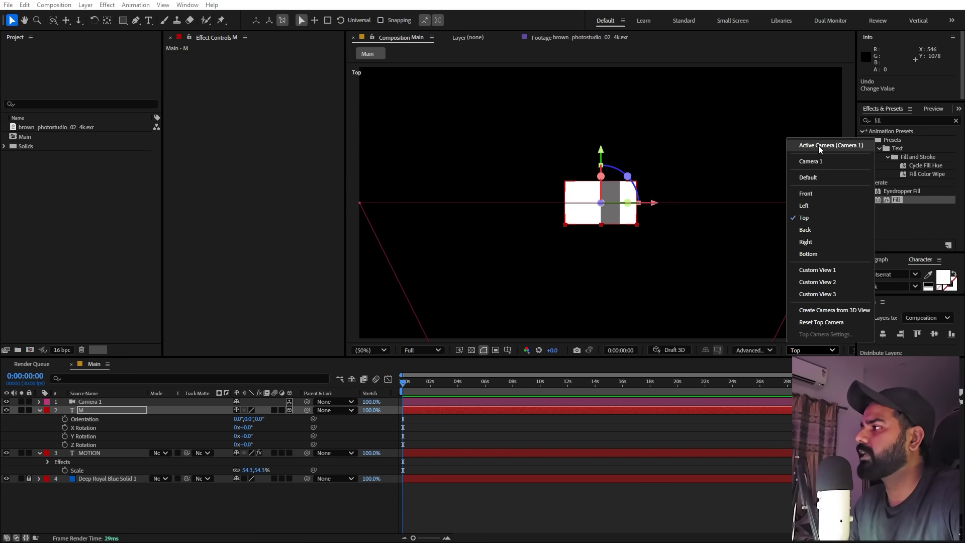
click(818, 145)
click(304, 420)
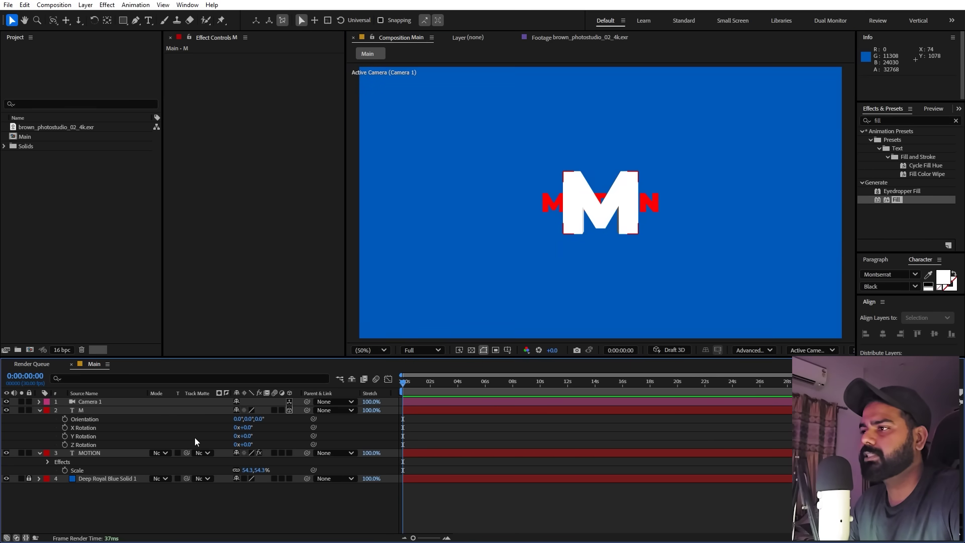
Set keyframes on the M layer's X, Y and Z Rotation.
click(98, 412)
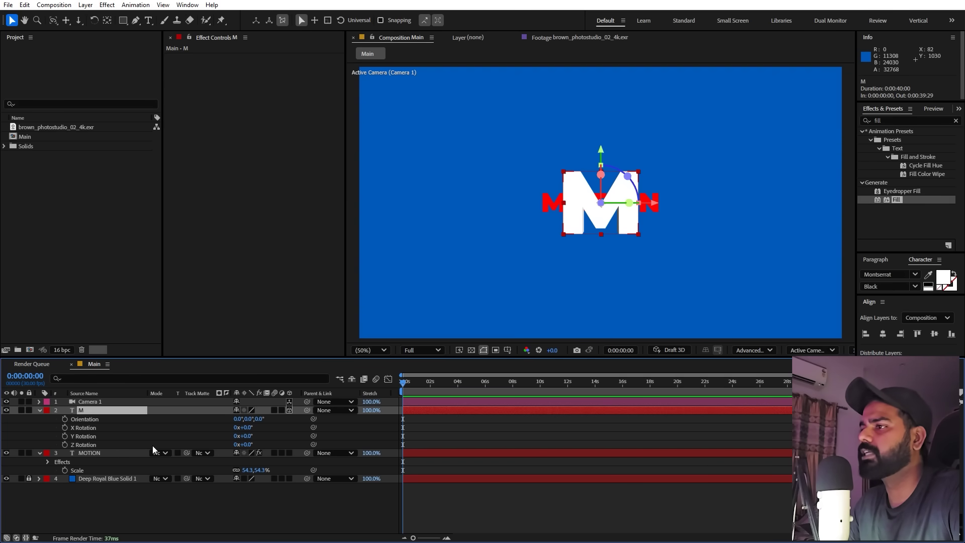
key(p)
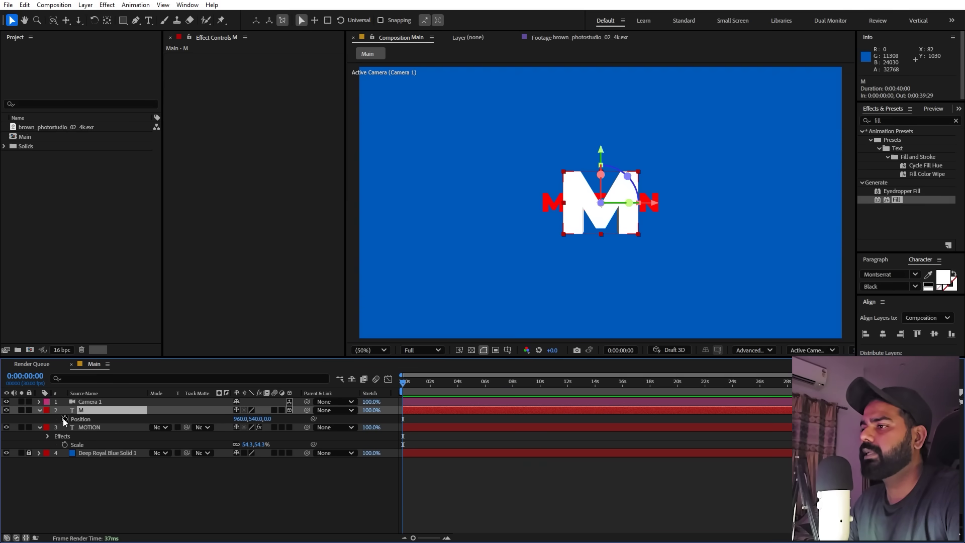
key(r)
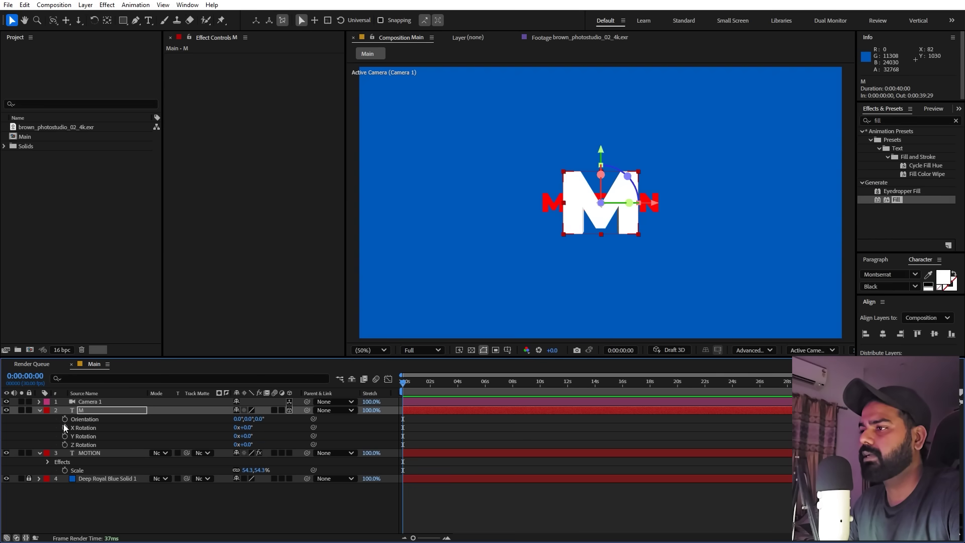
drag(64, 427, 64, 447)
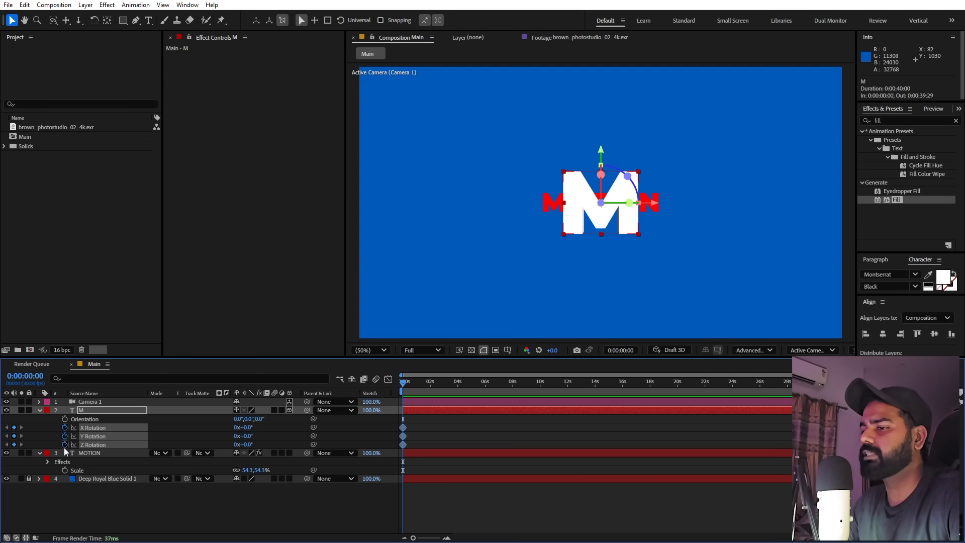
click(340, 431)
Push the M back to Z 3430 and slide it to X 425.9 over MOTION's M.
drag(269, 424, 963, 366)
scroll(689, 216, up, 1)
drag(508, 294, 518, 292)
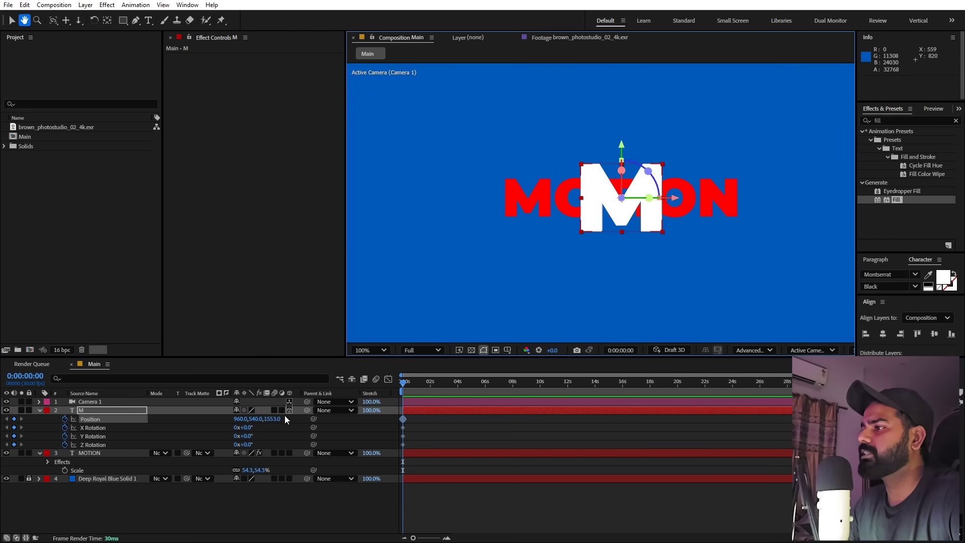
drag(272, 418, 523, 417)
drag(602, 409, 860, 312)
scroll(764, 252, up, 1)
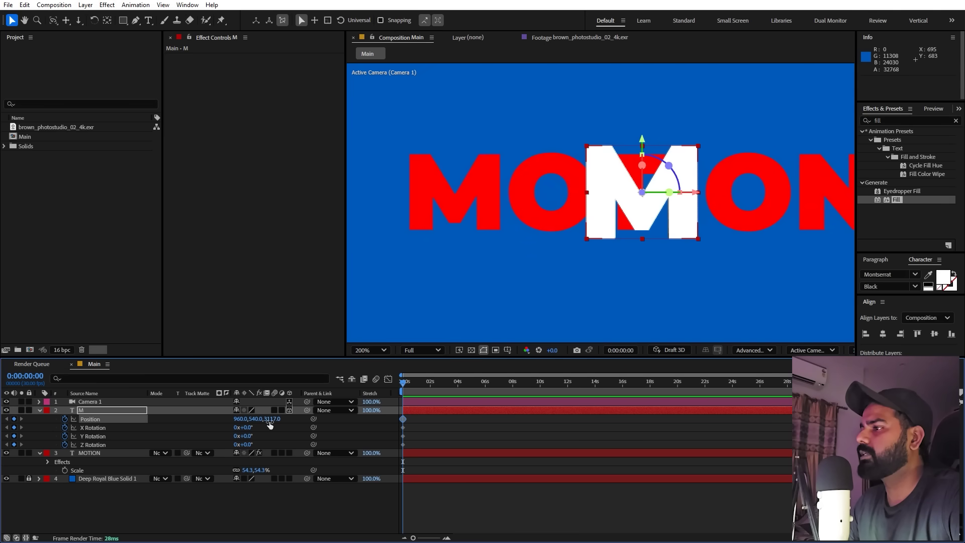
drag(270, 422, 395, 397)
drag(694, 192, 423, 208)
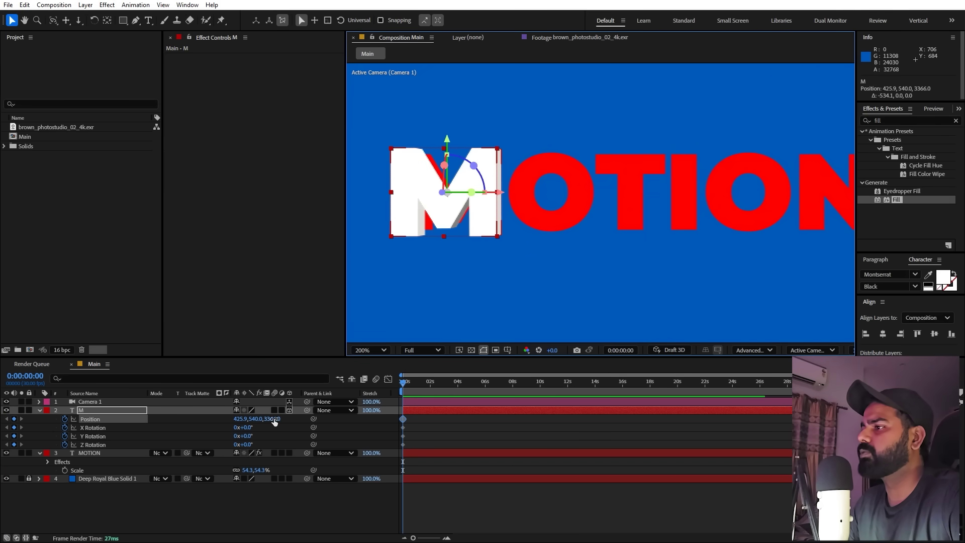
drag(274, 421, 313, 427)
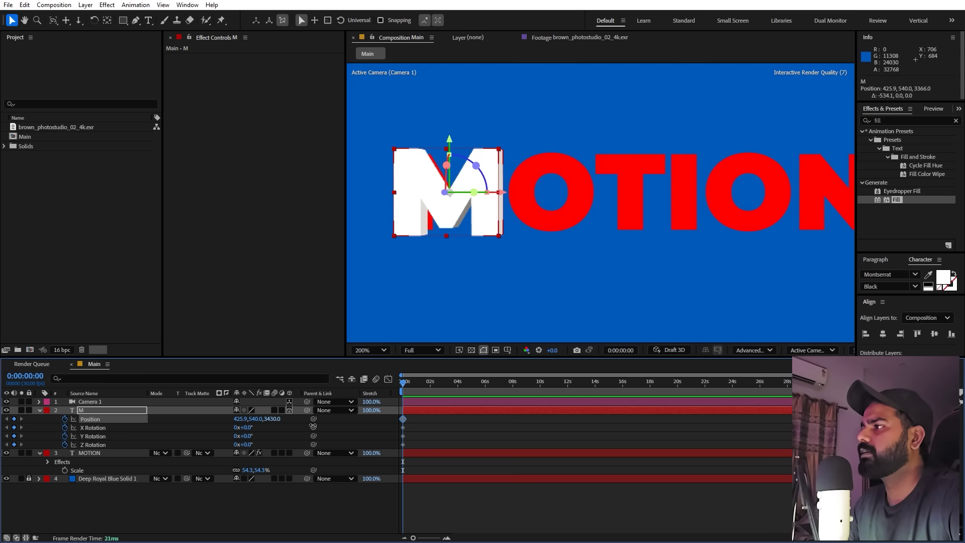
Enlarge the MOTION text layer to 55.8% scale.
click(637, 189)
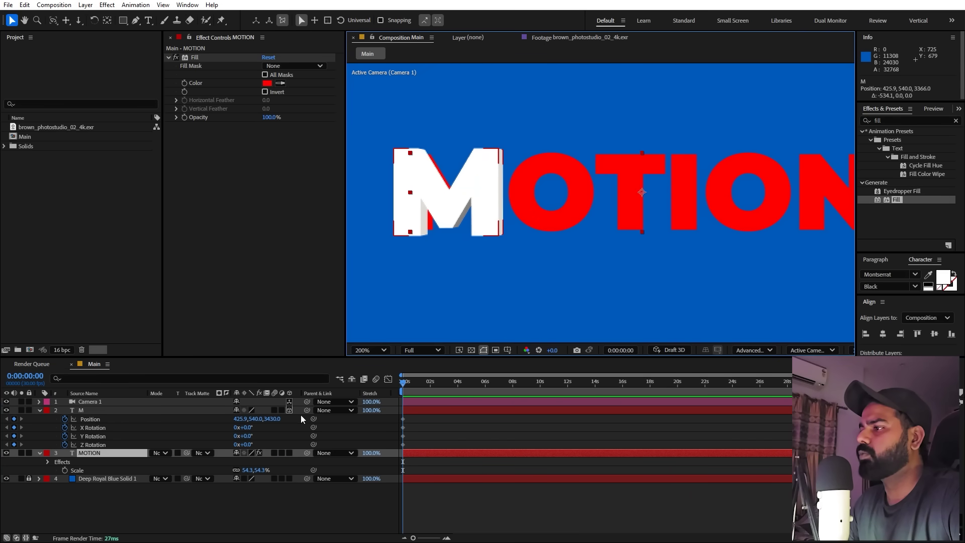
drag(249, 471, 258, 471)
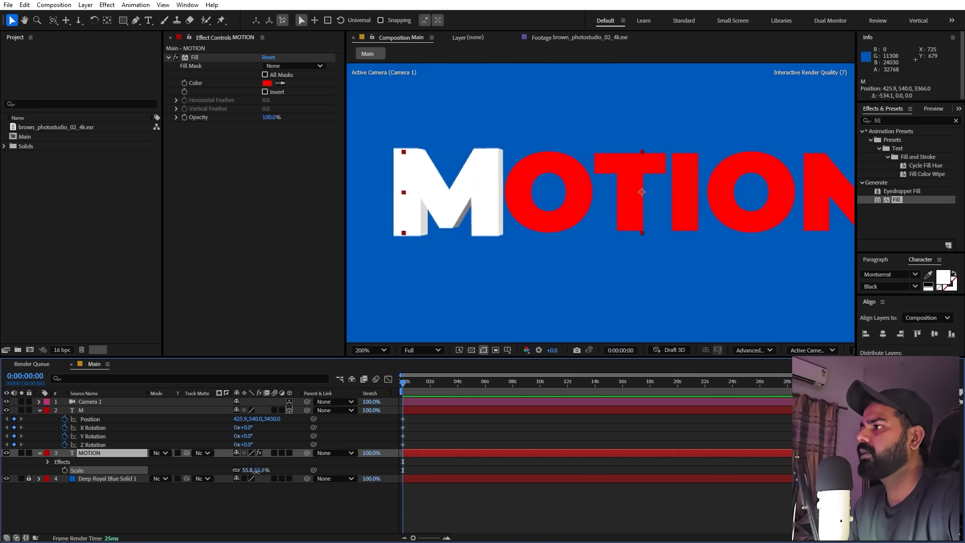
click(551, 289)
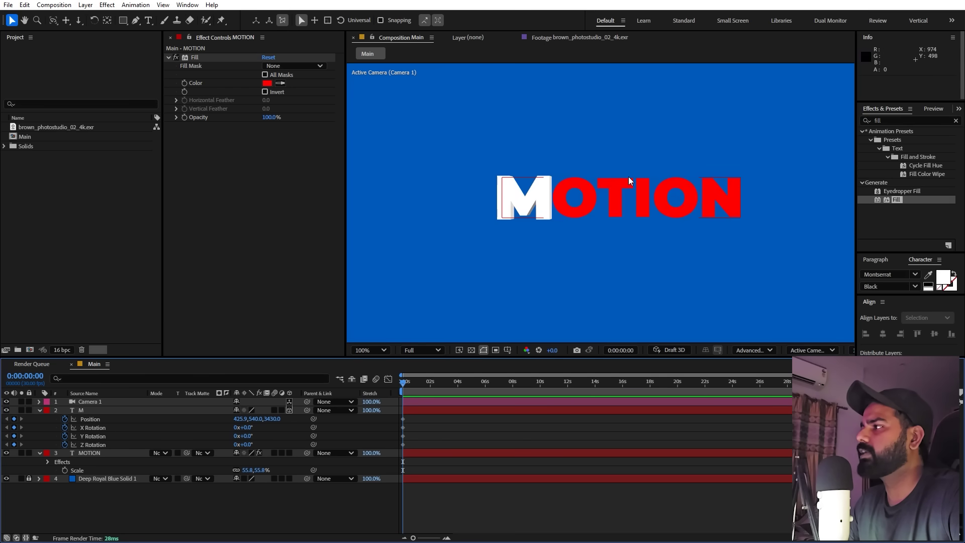
Duplicate the M layer, retype it as O, and move it over MOTION's O.
click(98, 412)
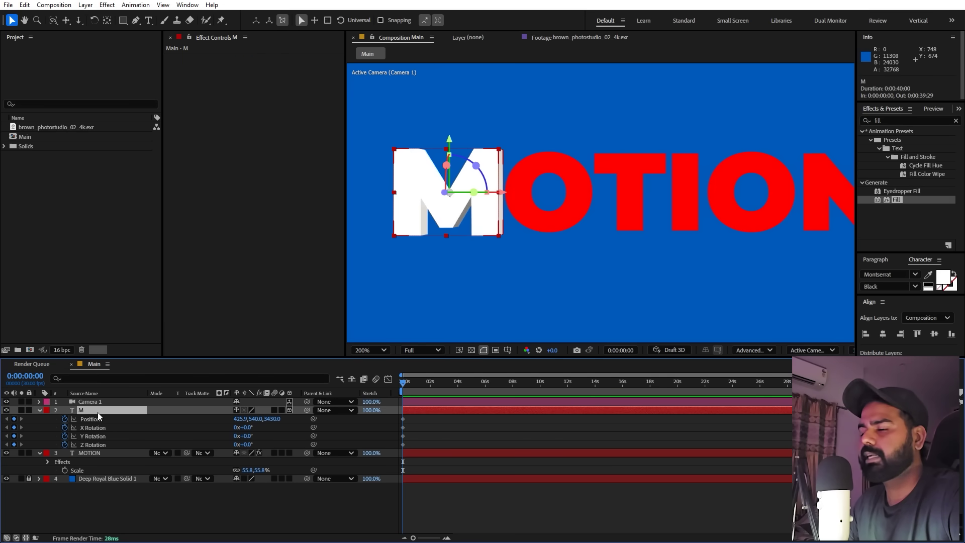
key(ctrl+d)
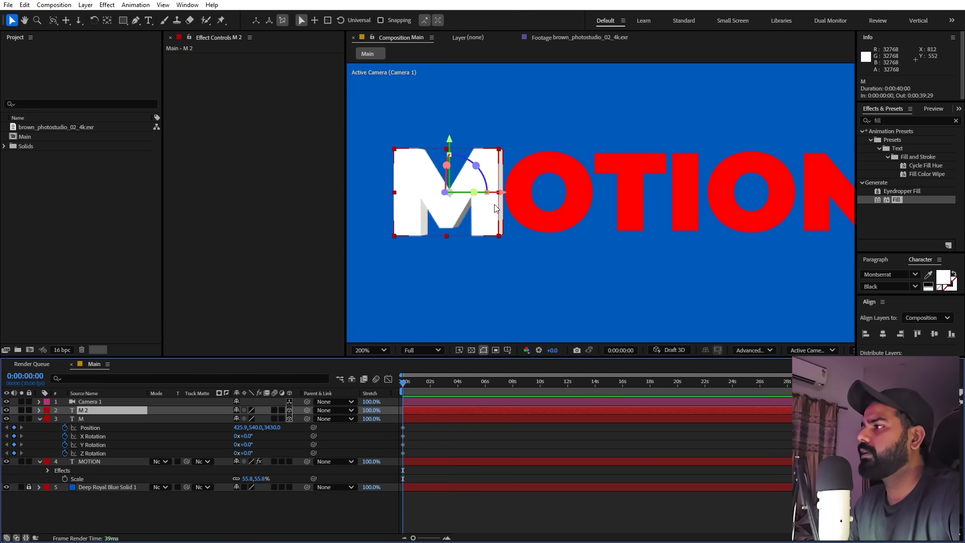
double_click(103, 415)
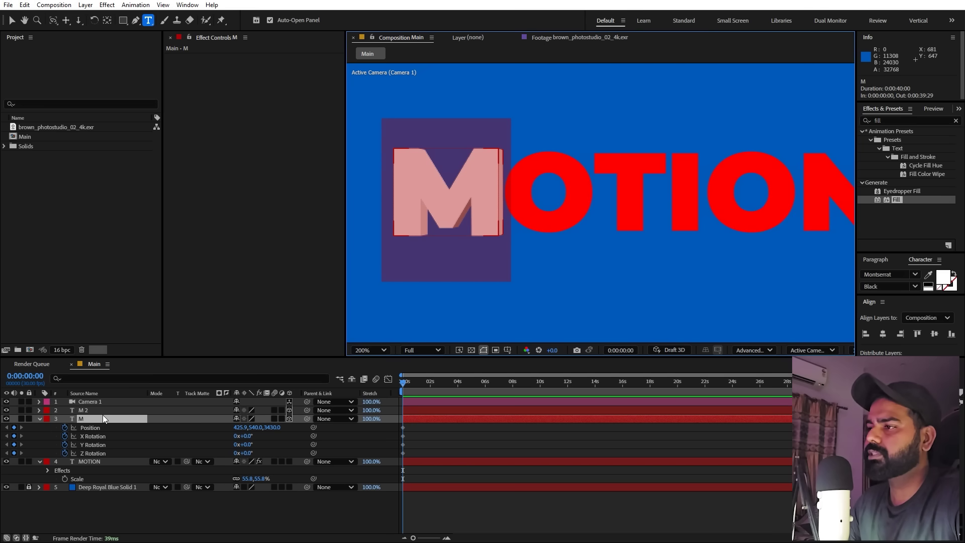
click(107, 411)
double_click(107, 411)
text(O)
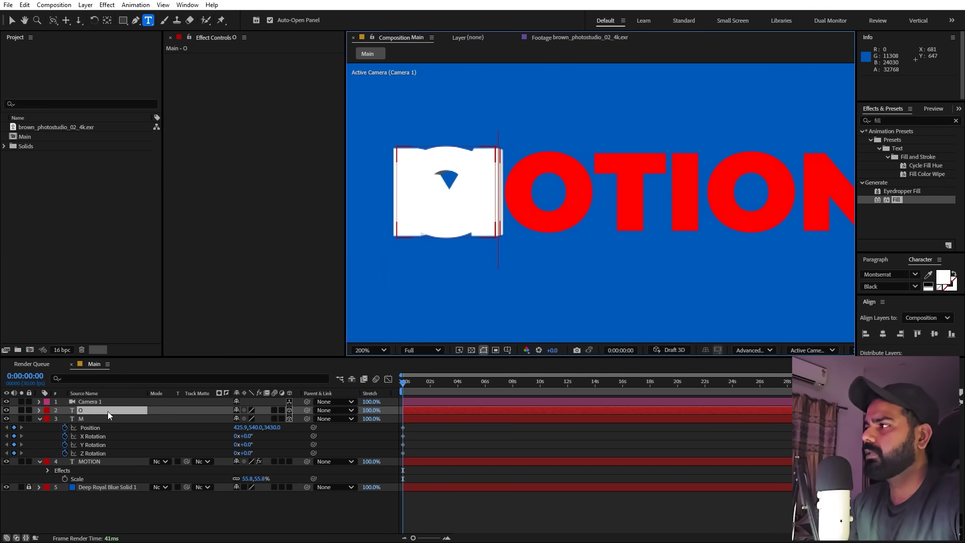
click(131, 419)
click(132, 412)
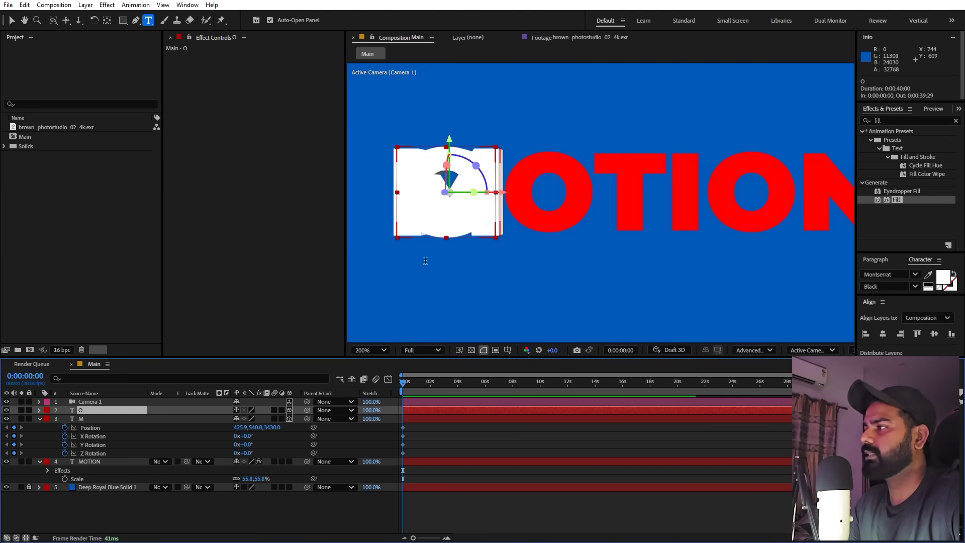
key(v)
drag(487, 192, 604, 193)
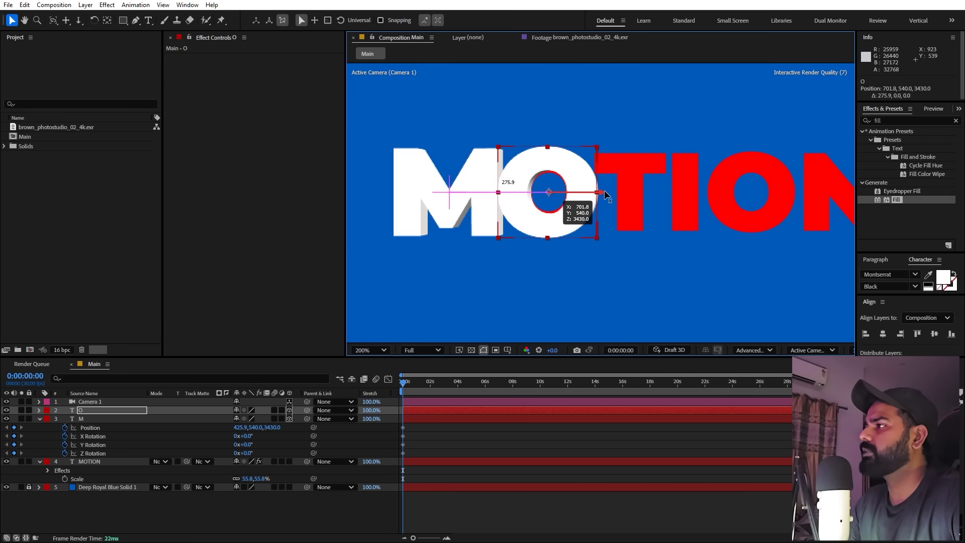
Scale both the M and O letter layers to 149.6%.
click(516, 187)
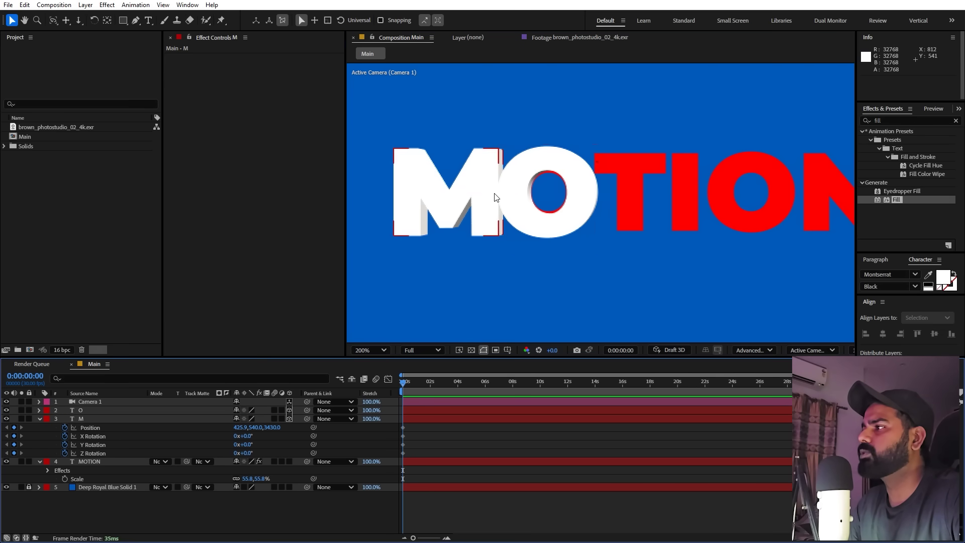
click(87, 420)
shift+click(93, 411)
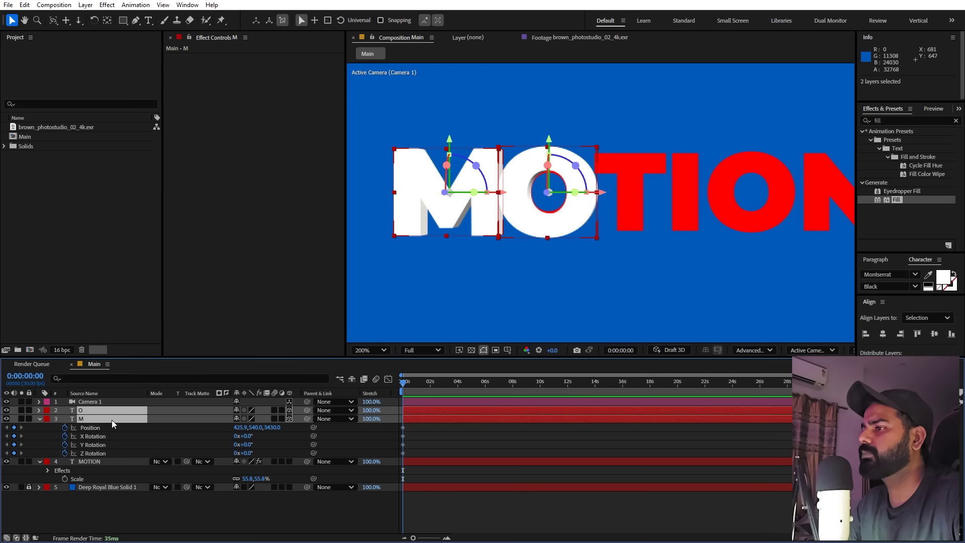
key(s)
drag(250, 420, 154, 439)
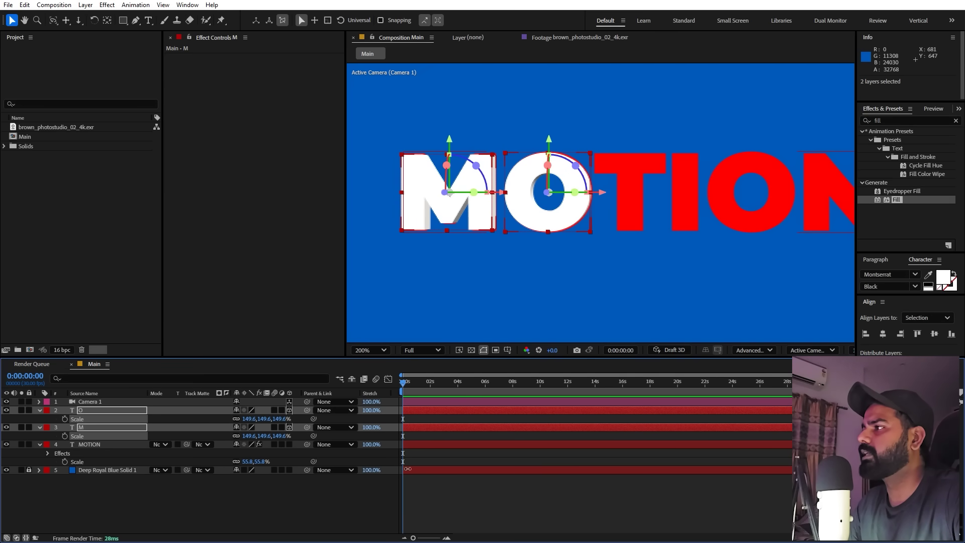
click(504, 228)
Duplicate the O letter layer and retype the copy's letter as T.
click(563, 222)
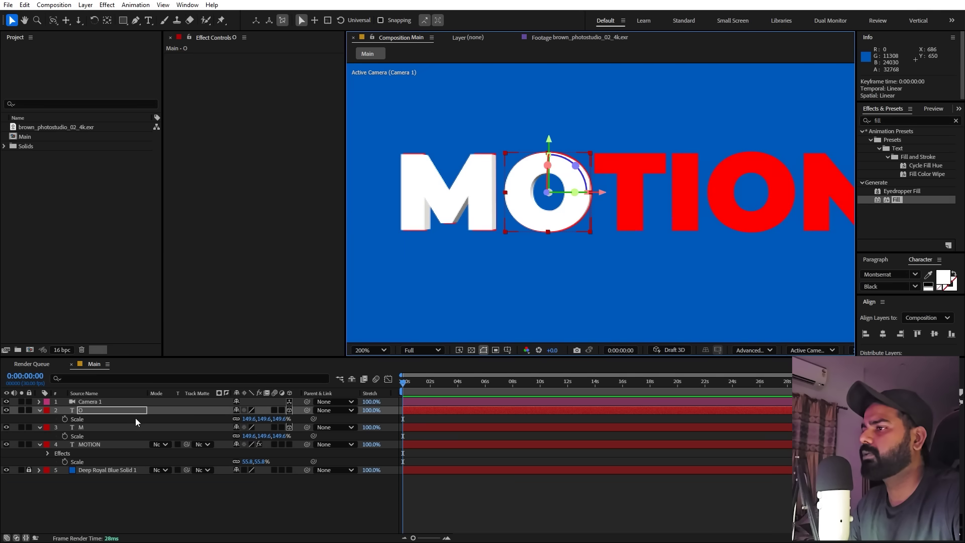
click(116, 411)
key(ctrl+d)
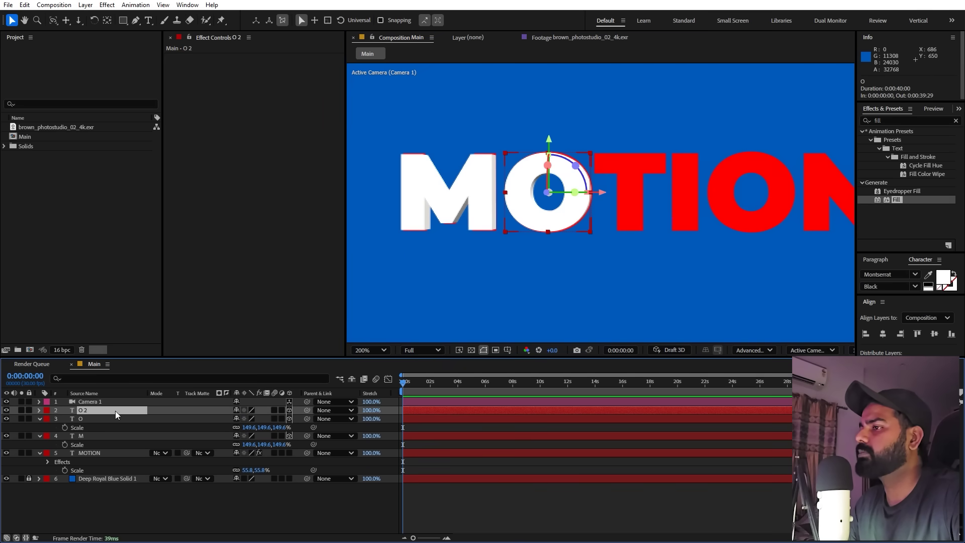
double_click(116, 411)
text(T)
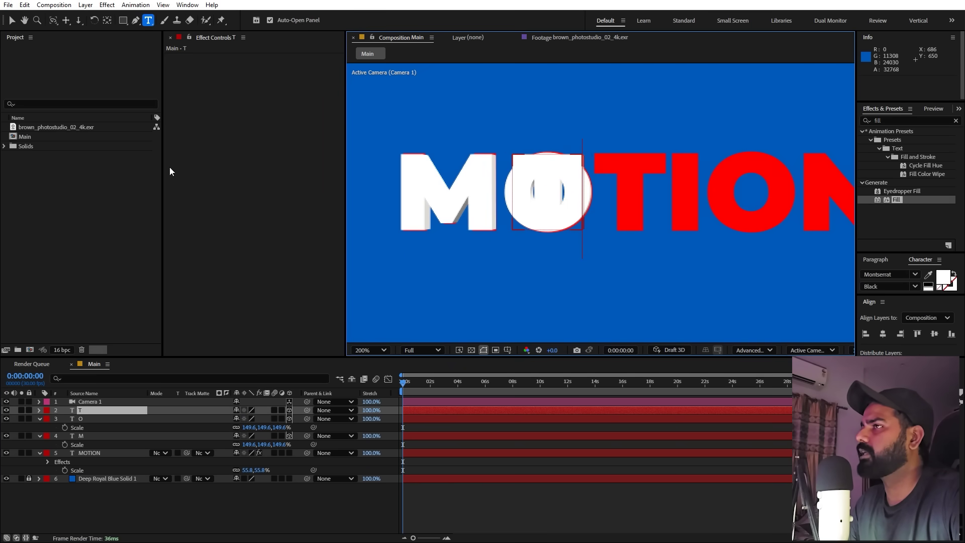
Move the white 3D T over MOTION's T, at position 927.5, 540.0, 3430.0.
click(11, 20)
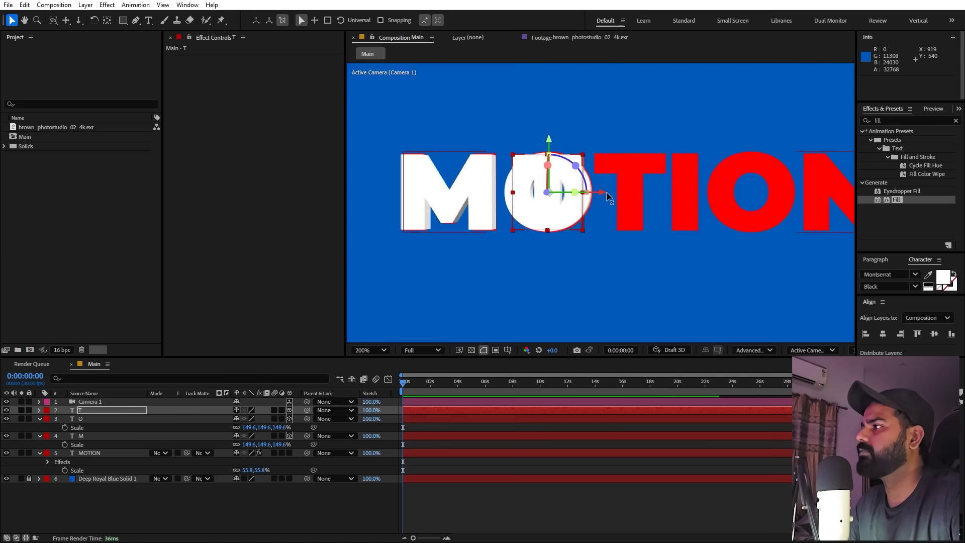
drag(602, 193, 685, 201)
click(109, 411)
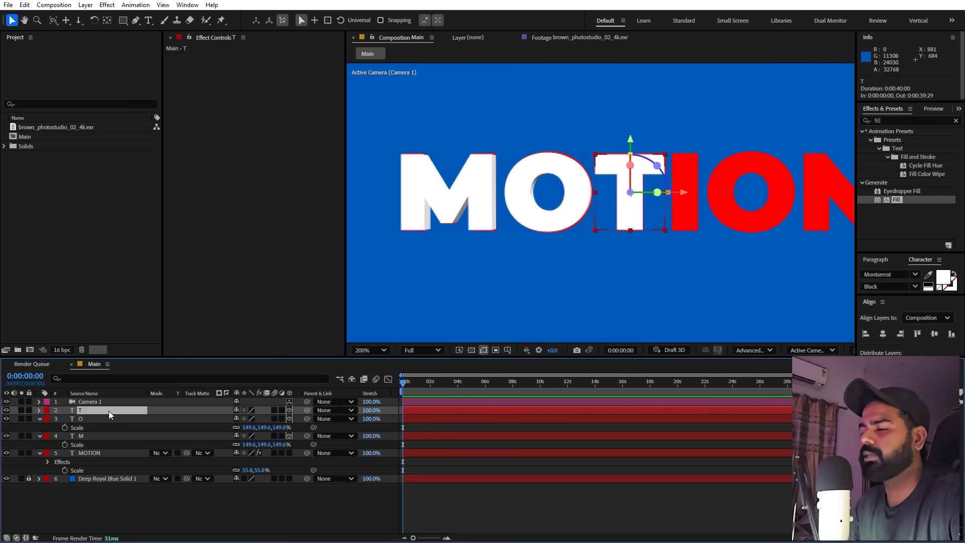
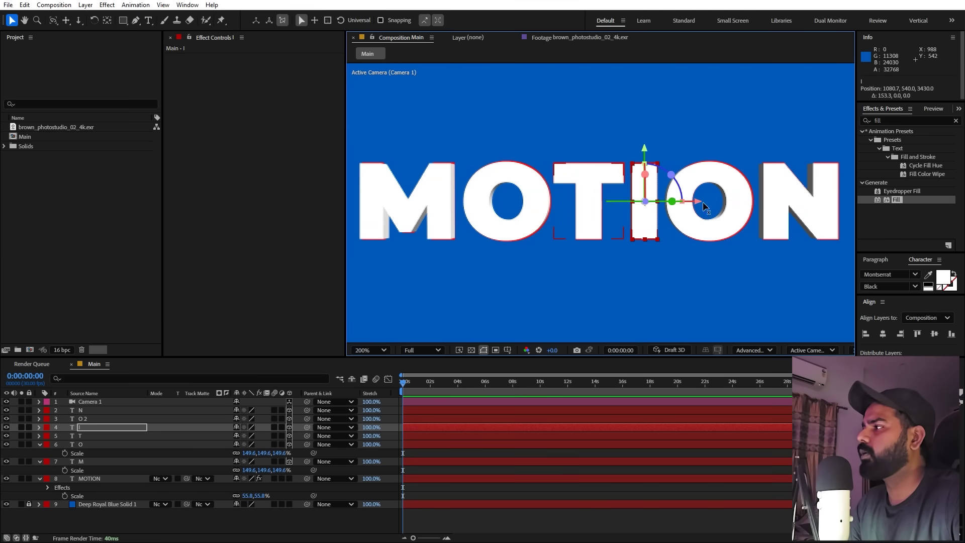
Select the M letter layer in the timeline.
click(99, 460)
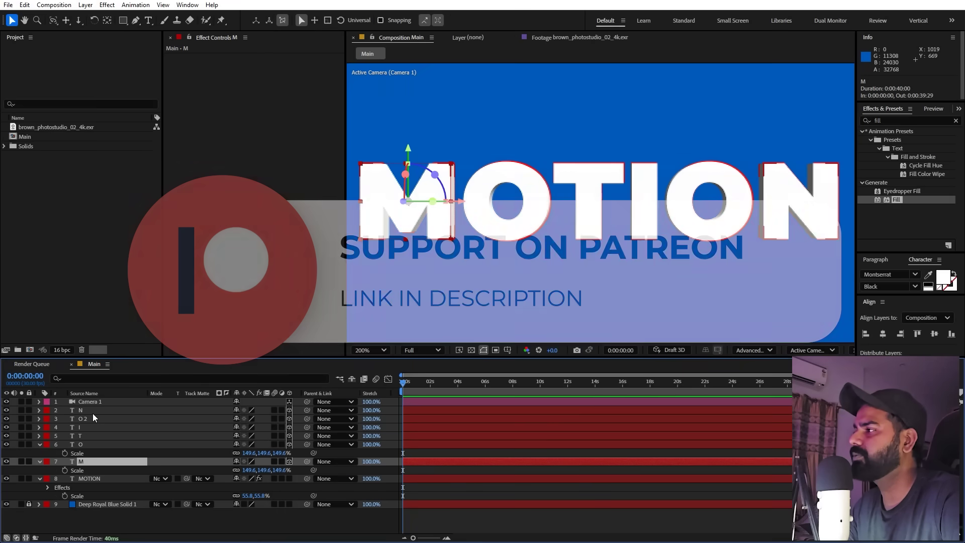
Select letter layers N through M and reveal their Position and Rotation keyframes.
click(93, 410)
shift+click(102, 457)
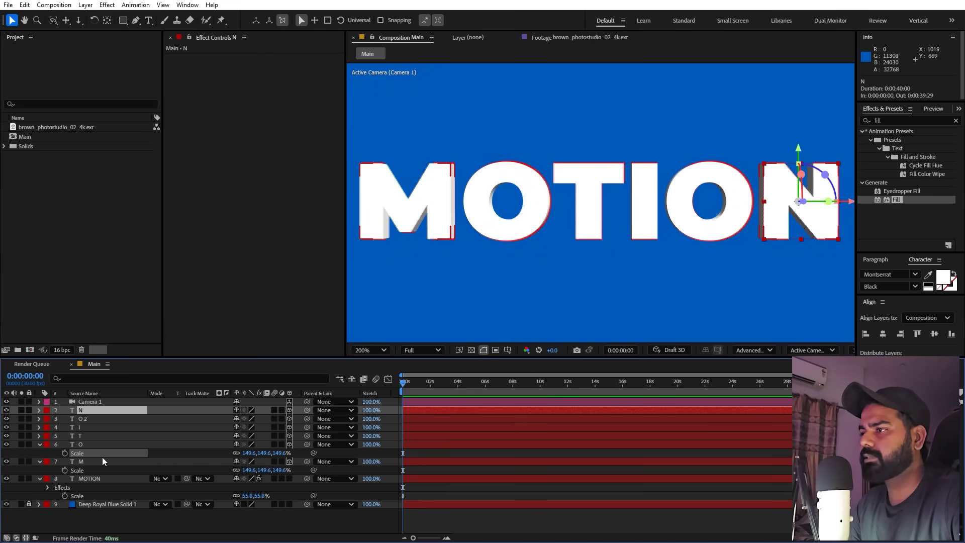
shift+click(103, 464)
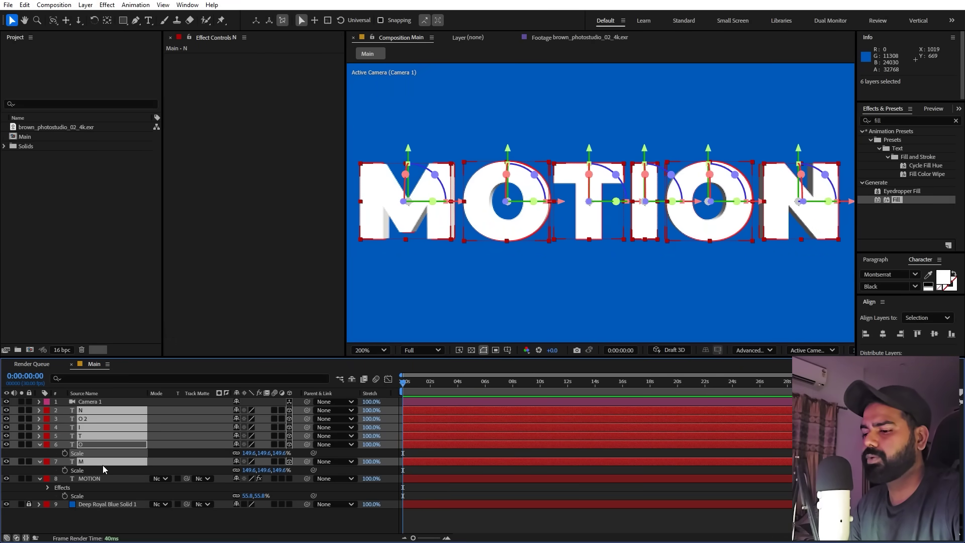
key(u)
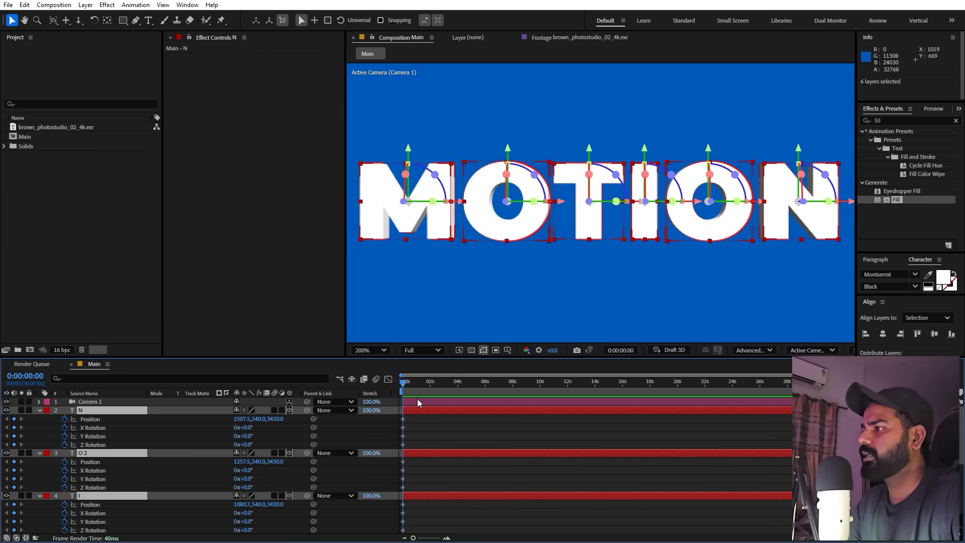
Zoom the timeline, move the current time to about 2 seconds, and select the M layer.
drag(414, 538, 430, 539)
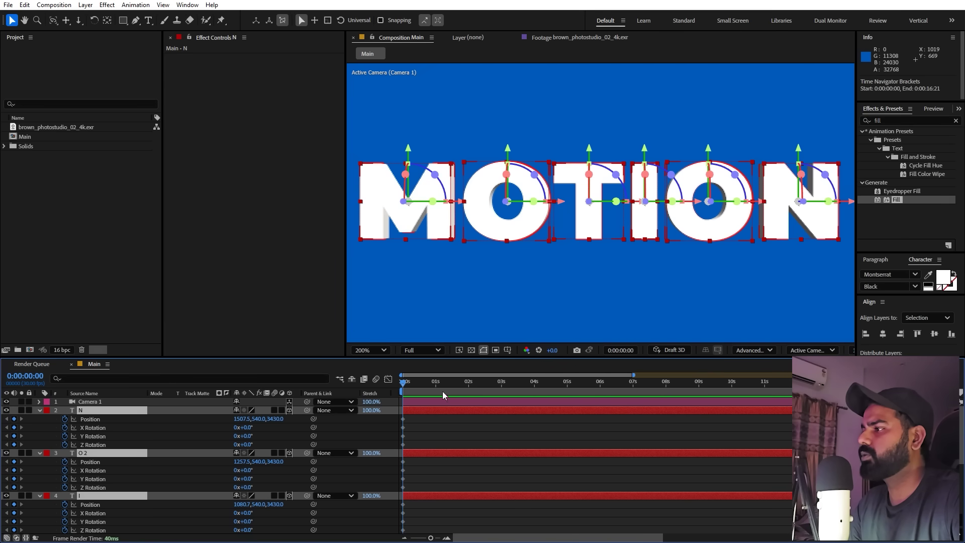
drag(431, 383, 469, 389)
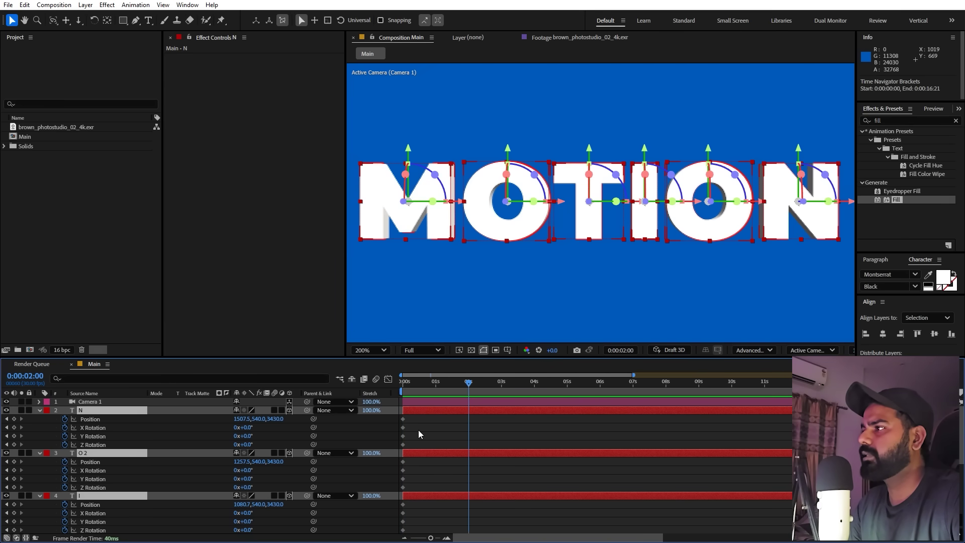
scroll(555, 222, down, 4)
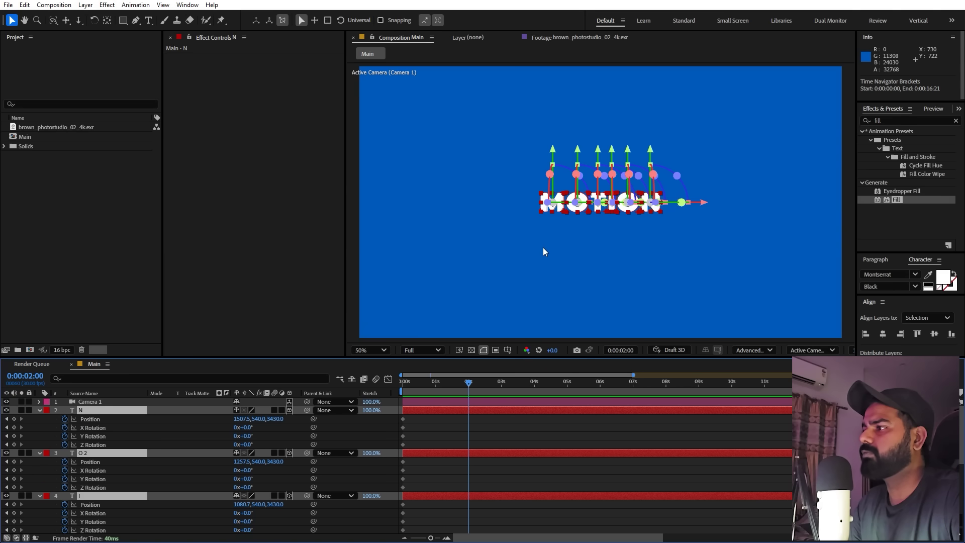
click(188, 433)
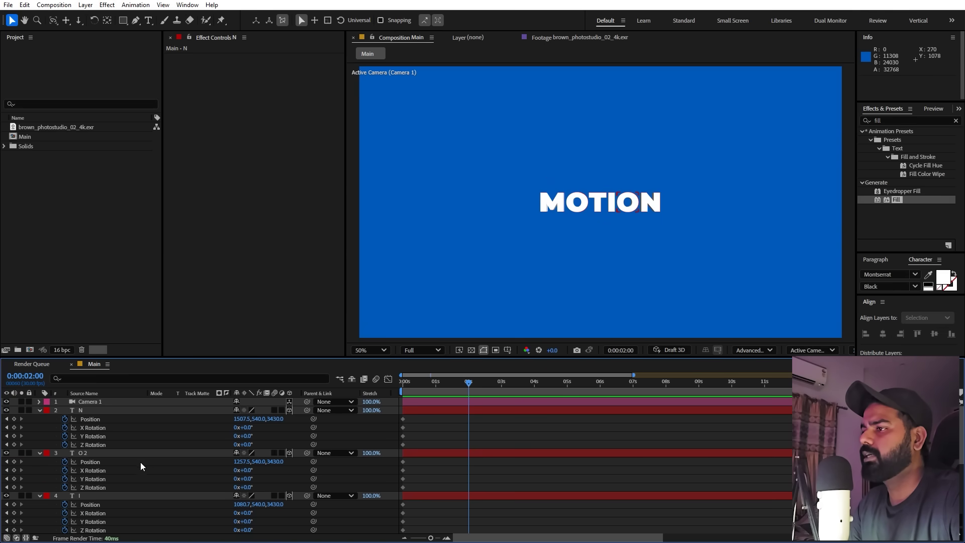
scroll(139, 468, down, 5)
click(92, 461)
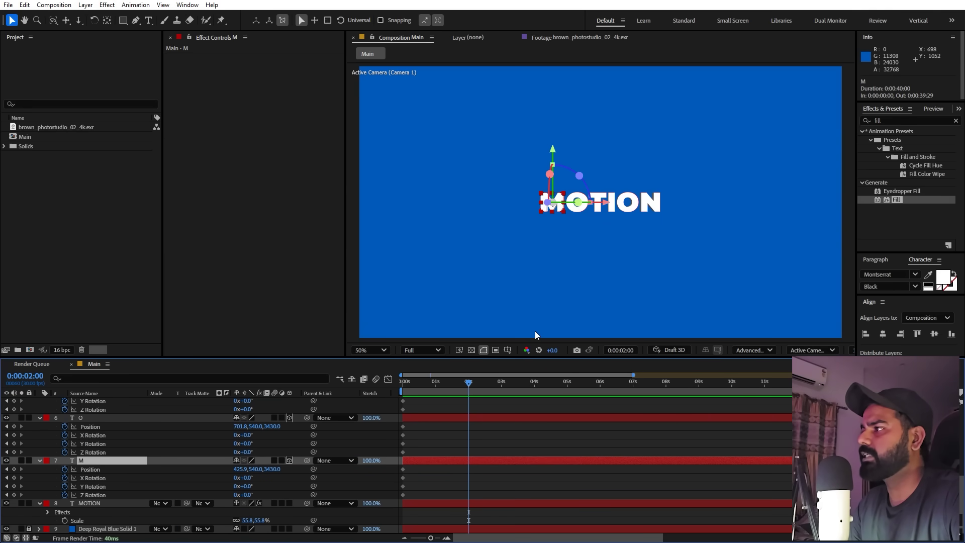
Key the M's 2-second pose (X Rotation -17°, Y 12.6°) and add brown_photostudio_02_4k.exr to the comp.
drag(273, 469, 25, 479)
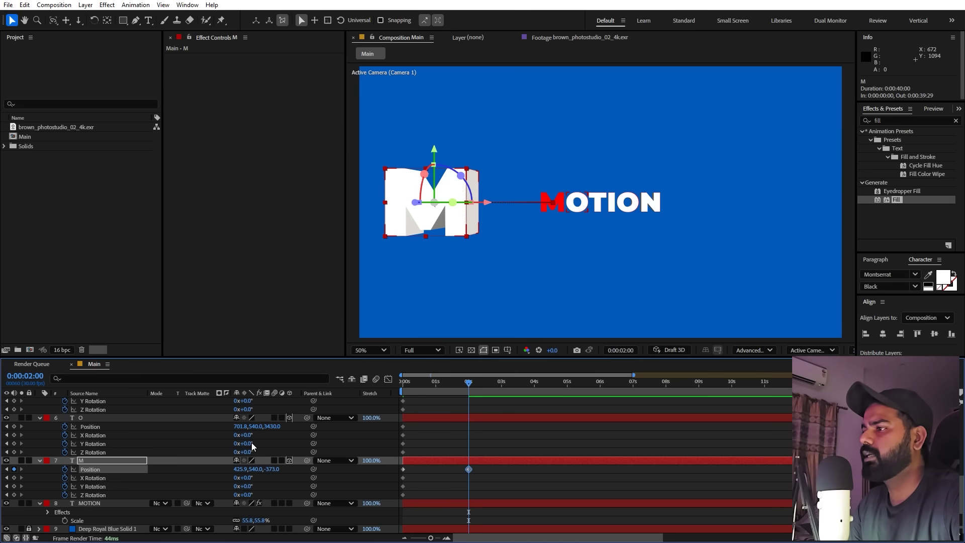
drag(247, 478, 333, 483)
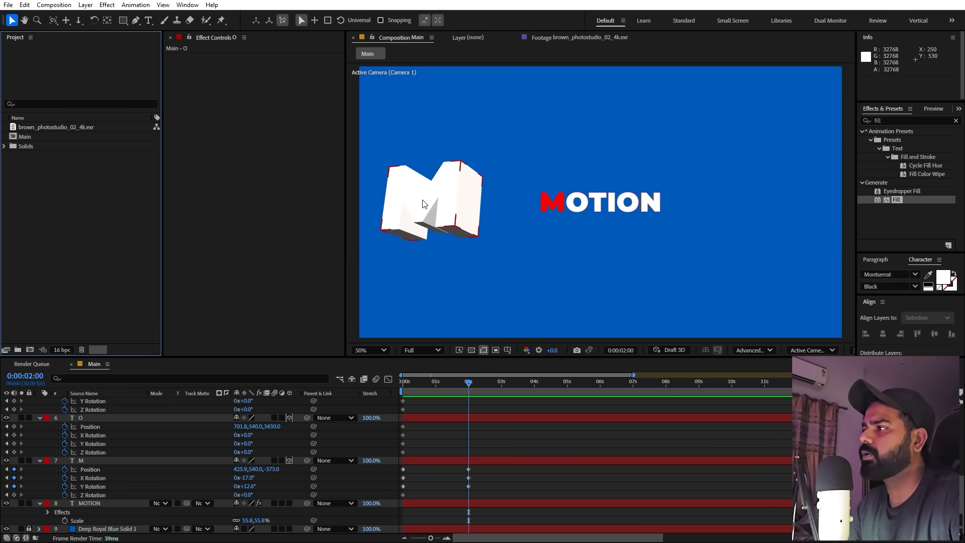
click(62, 128)
drag(52, 127, 77, 401)
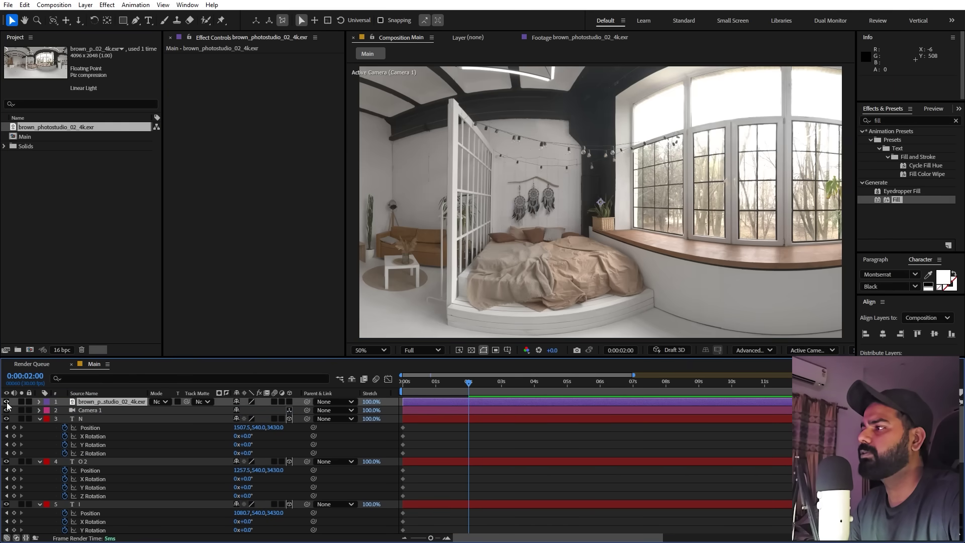
Hide the brown_photostudio_02_4k.exr layer and create an Environment-type light at 100% intensity.
click(7, 401)
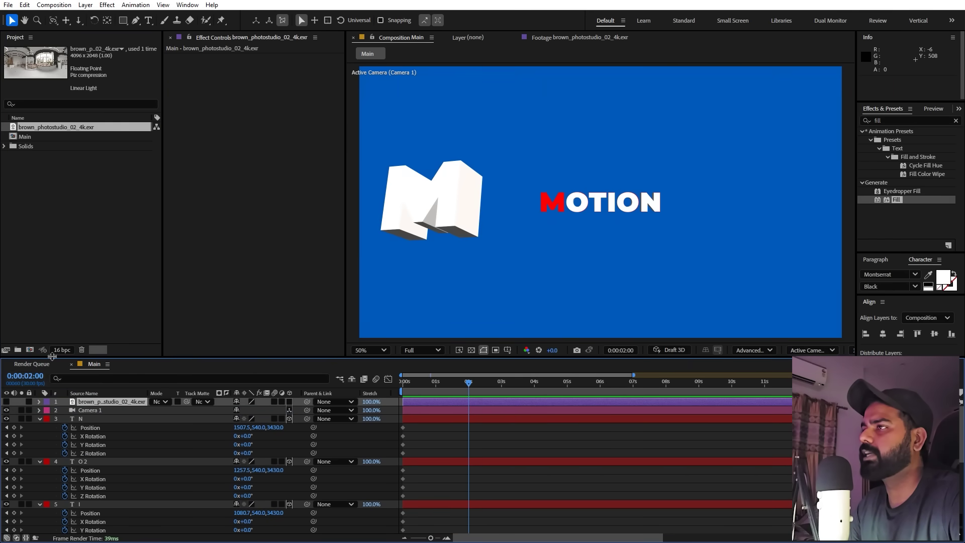
click(85, 5)
mouse_move(112, 23)
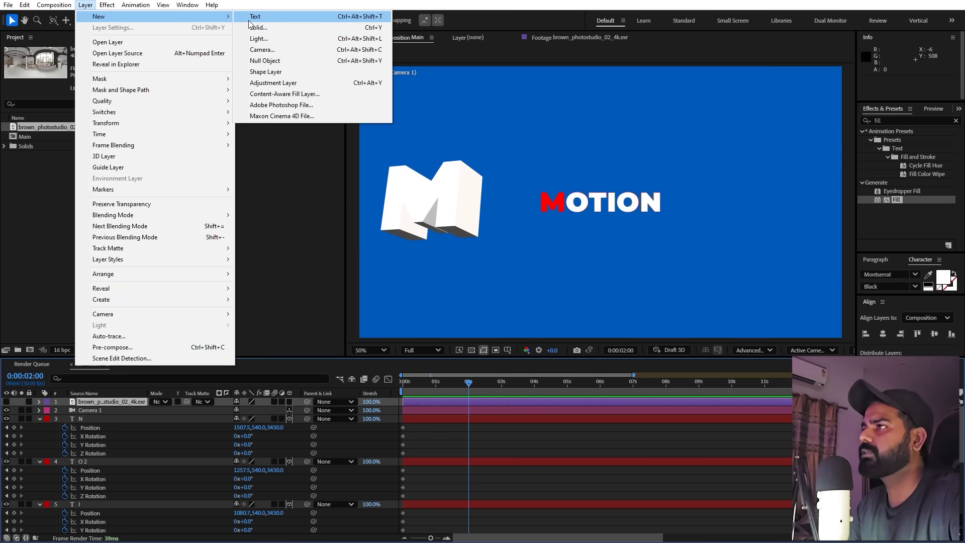
click(273, 39)
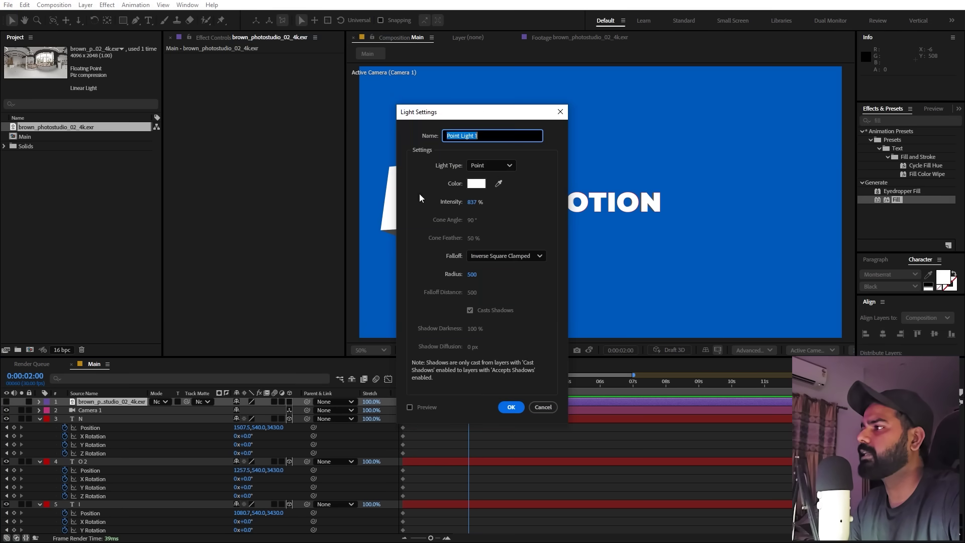
click(489, 167)
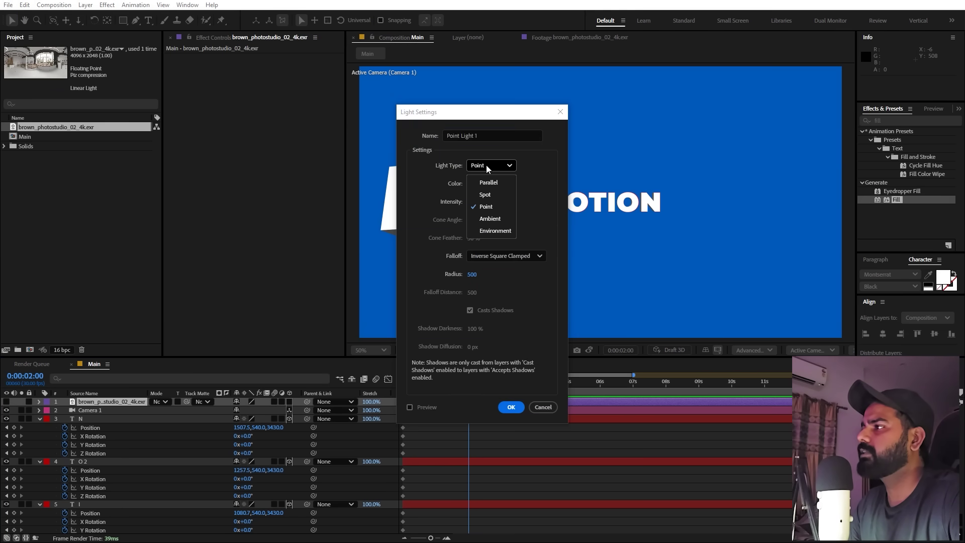
click(487, 232)
click(471, 203)
text(100)
key(Return)
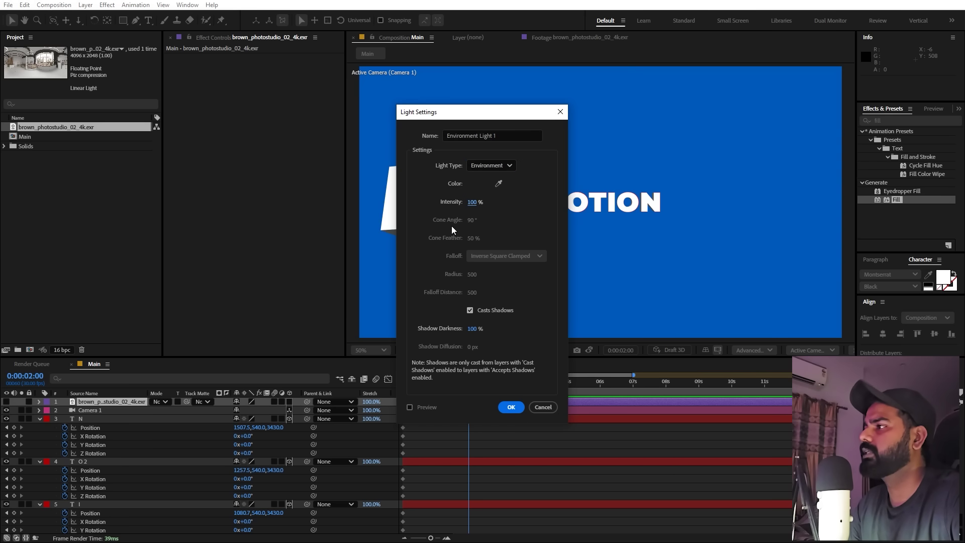
click(509, 405)
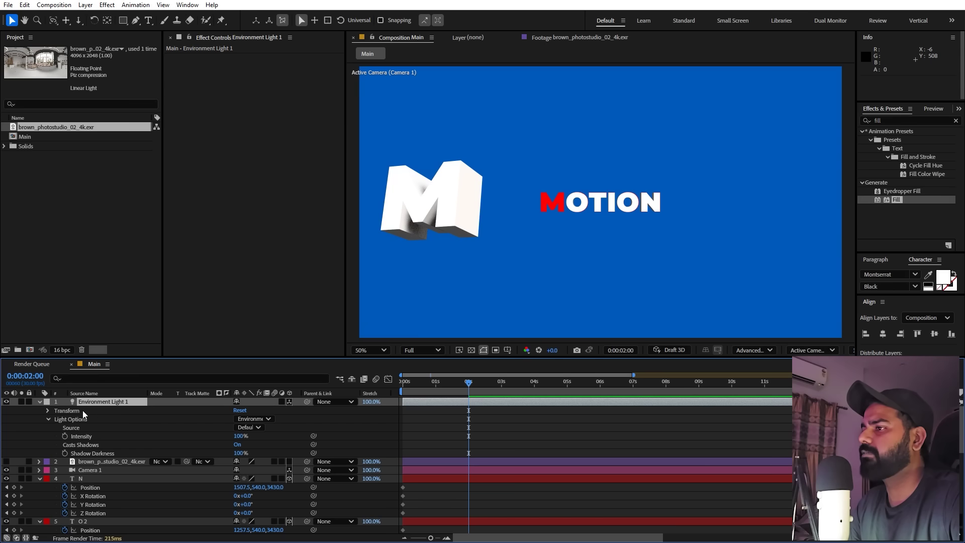
Use the studio HDRI as the light's source and swing its X Rotation to 80°.
click(246, 428)
click(259, 453)
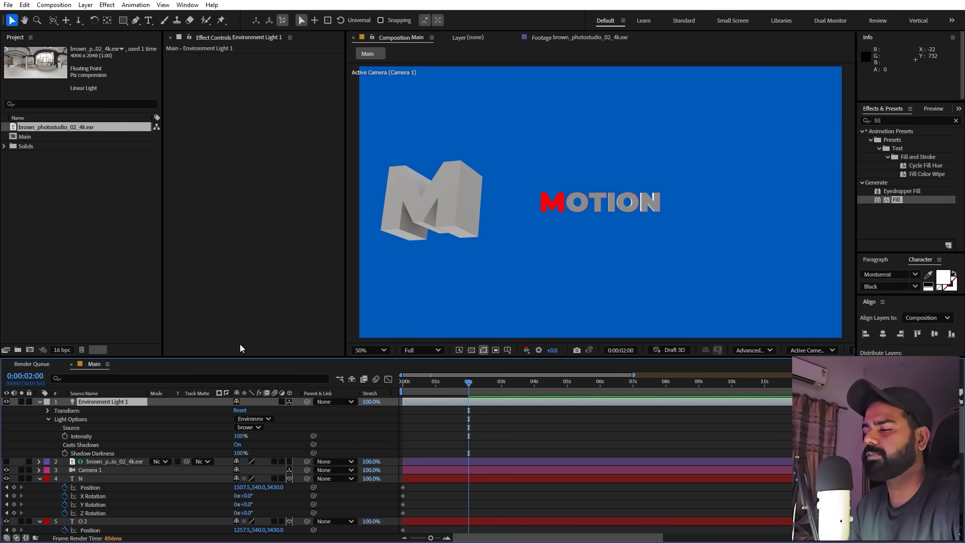
key(r)
drag(246, 411, 307, 418)
drag(245, 411, 363, 414)
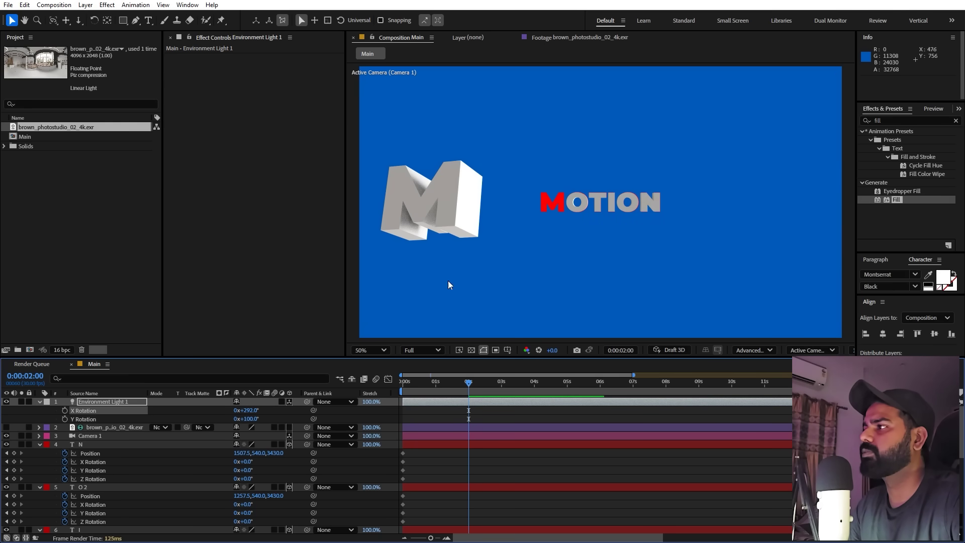
drag(251, 410, 154, 425)
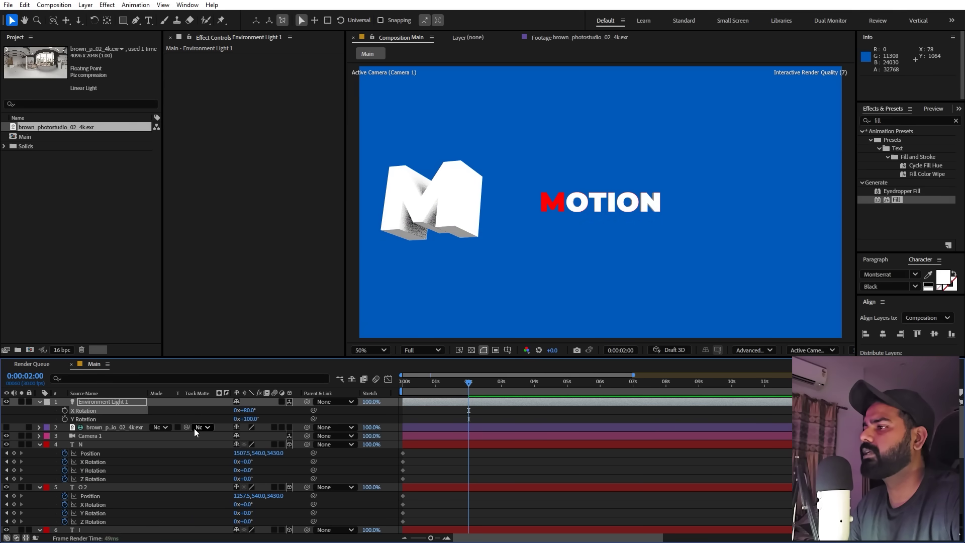
Set the light's Y Rotation to 0° and turn the M to Y Rotation 15.1°.
click(249, 420)
text(0)
key(Return)
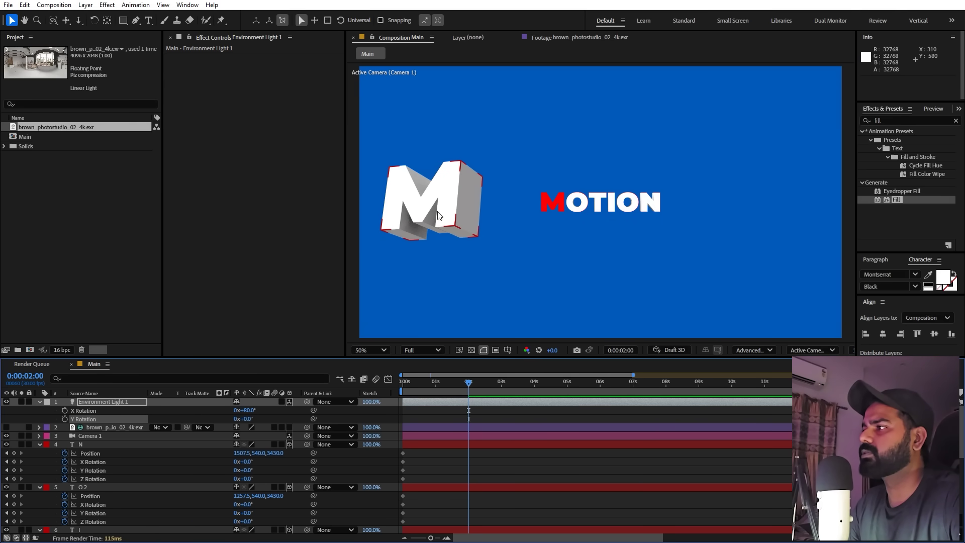
click(442, 228)
drag(250, 488, 315, 497)
Finish the M's Z tilt, then move the O nearer the camera and tilt it at 2 seconds.
click(423, 426)
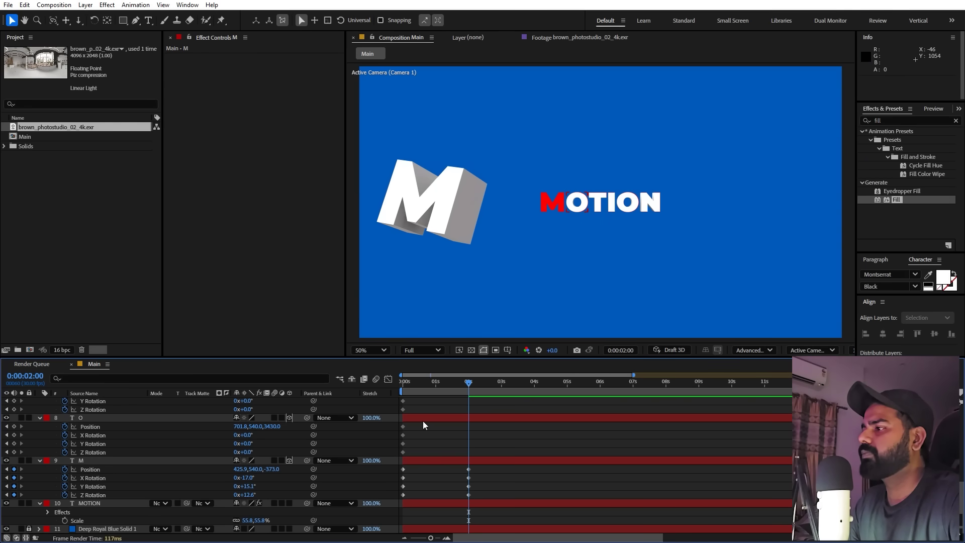
click(99, 415)
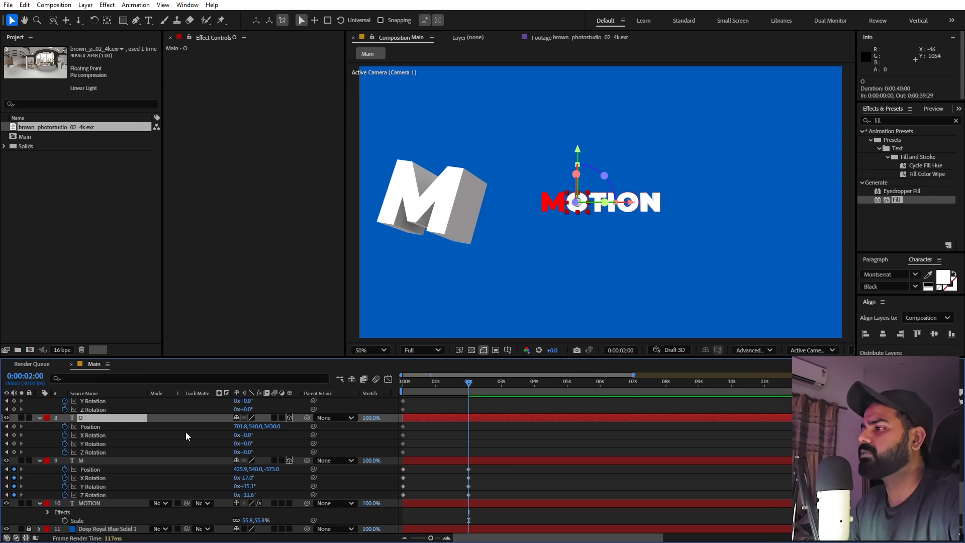
mouse_move(268, 426)
mouse_down()
mouse_move(287, 426)
mouse_move(226, 444)
mouse_move(264, 435)
mouse_up()
click(293, 470)
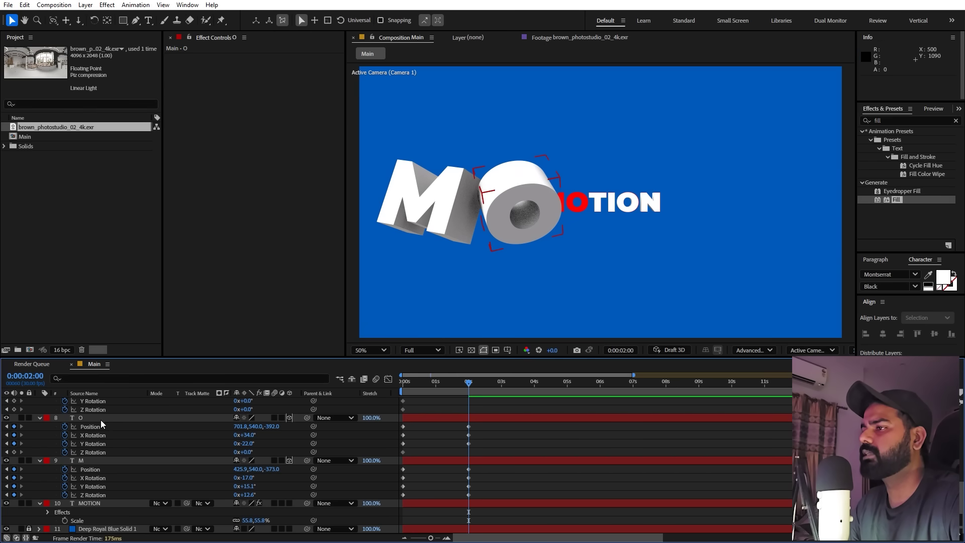
scroll(100, 427, up, 3)
Push the T forward in depth and tilt it into its scattered 2-second pose.
click(100, 448)
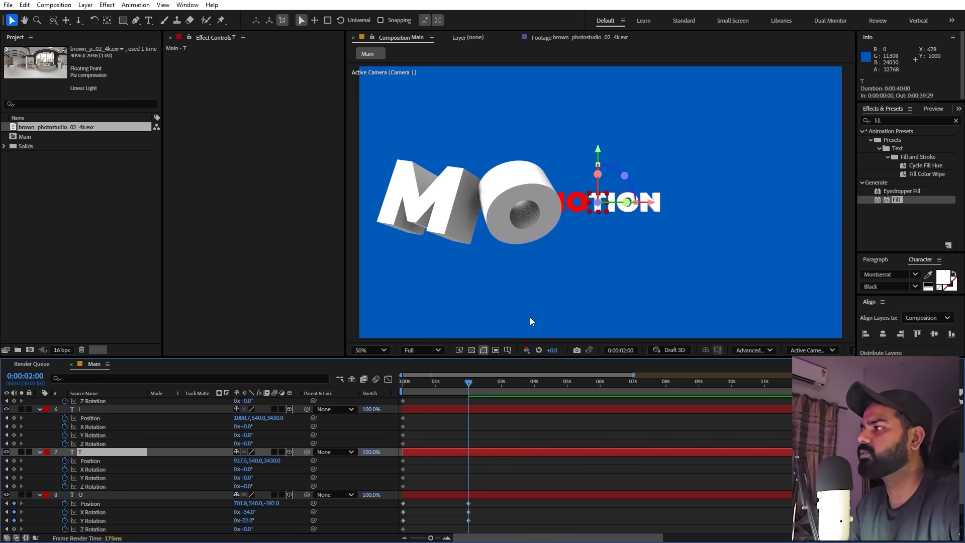
drag(273, 460, 74, 462)
drag(247, 470, 285, 471)
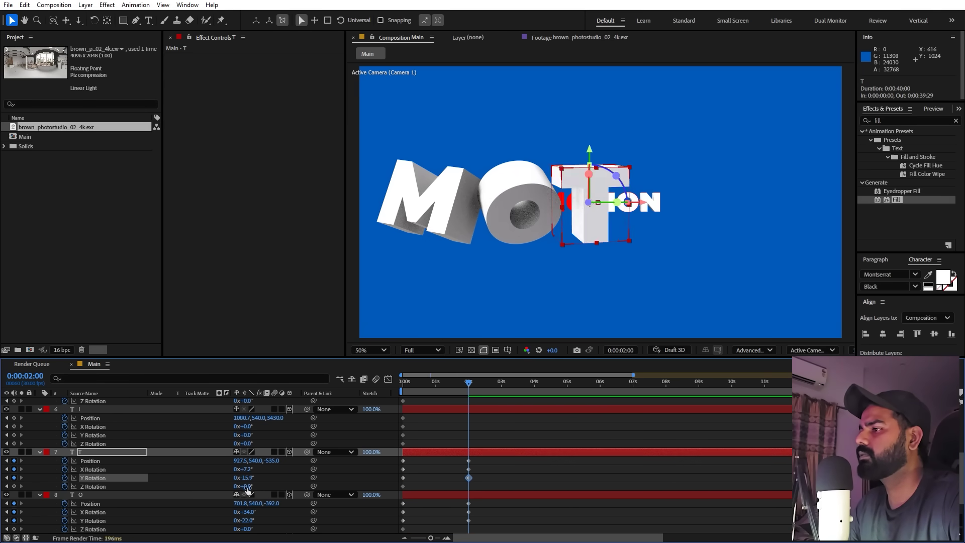
scroll(544, 433, up, 2)
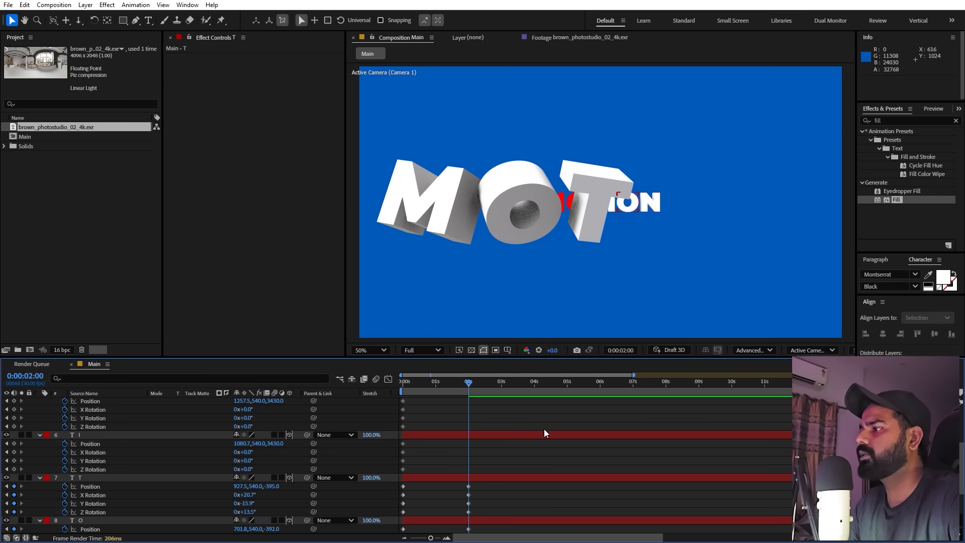
click(476, 437)
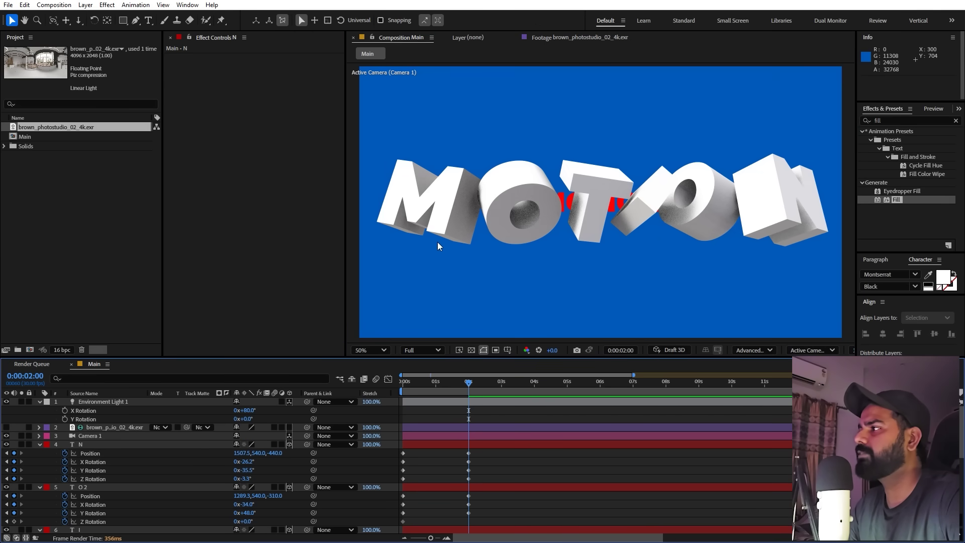
Rotate Environment Light 1 to X 52.4° to reshade the letters.
click(111, 426)
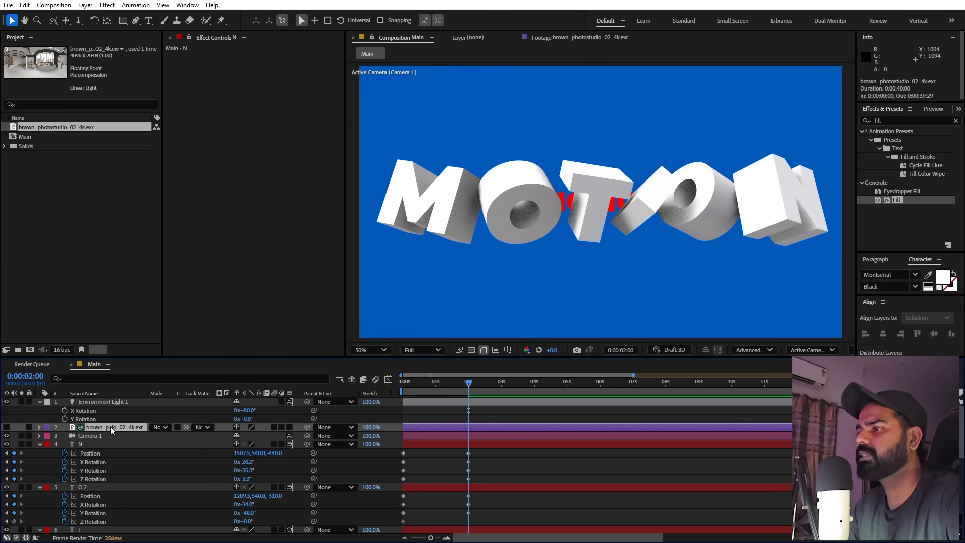
click(120, 403)
mouse_move(247, 410)
mouse_down()
mouse_move(299, 415)
mouse_move(138, 439)
mouse_up()
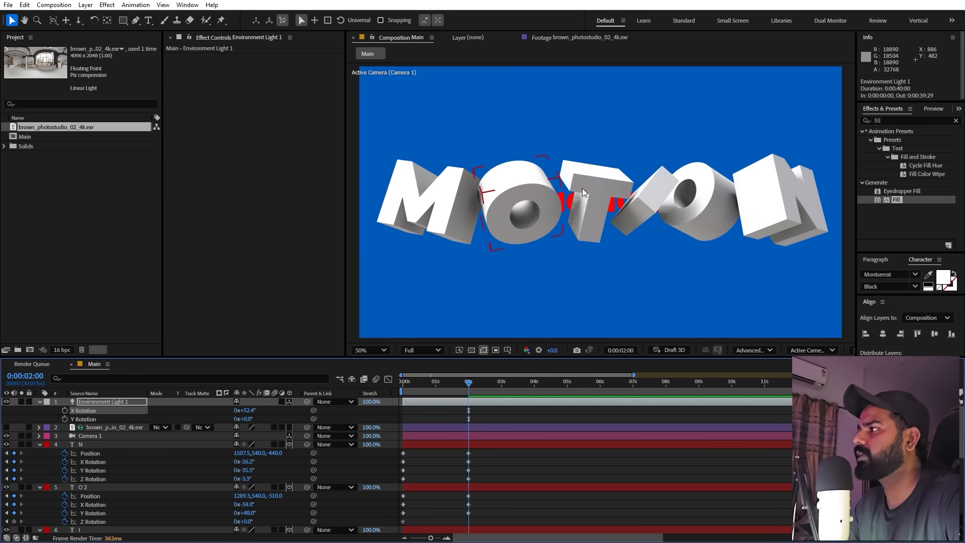
Nudge the N slightly right and the M slightly left, then return to the composition start.
click(819, 209)
drag(831, 205, 837, 205)
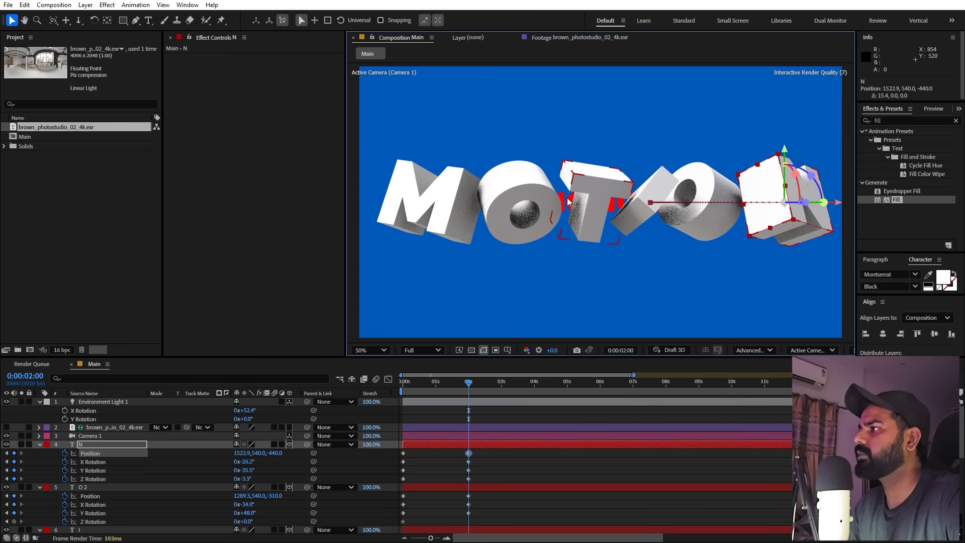
click(433, 200)
drag(485, 204, 477, 204)
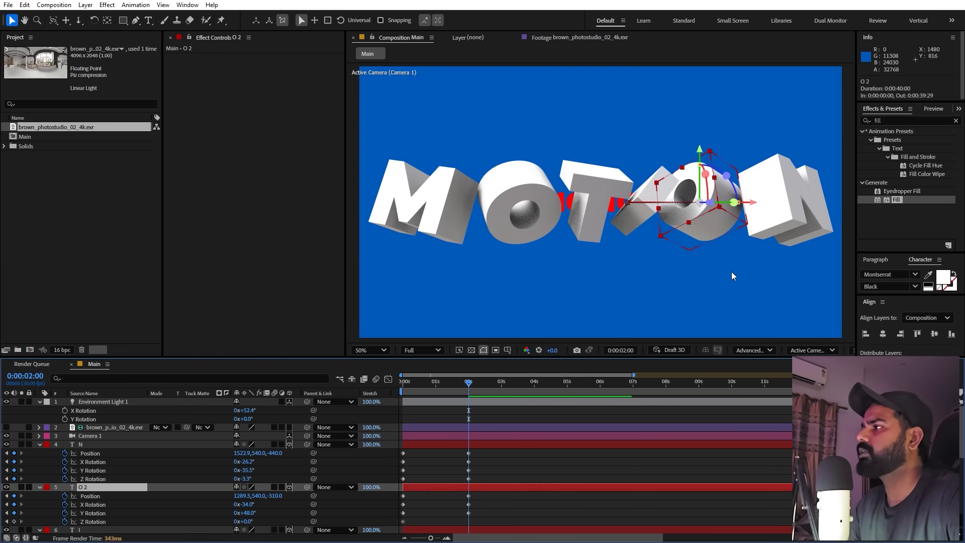
key(Home)
Preview the animation, then copy the N layer's 0-second keyframes to 4 seconds.
key(space)
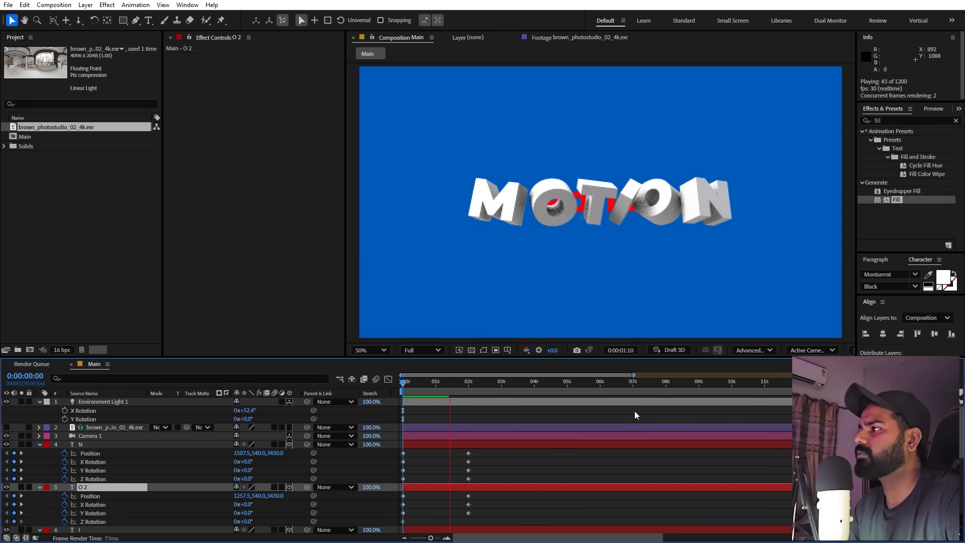
click(469, 382)
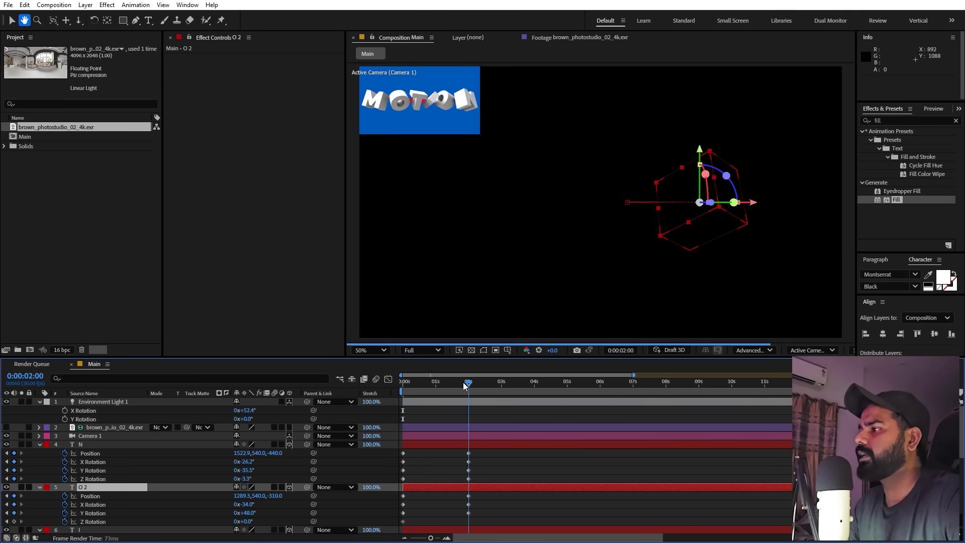
drag(465, 383, 535, 387)
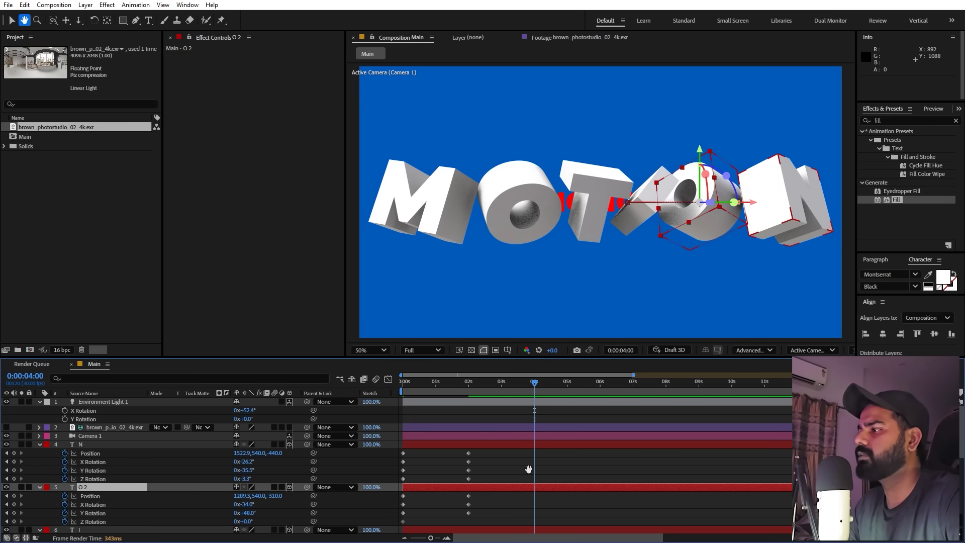
key(v)
drag(412, 452, 394, 483)
key(ctrl+c)
key(ctrl+v)
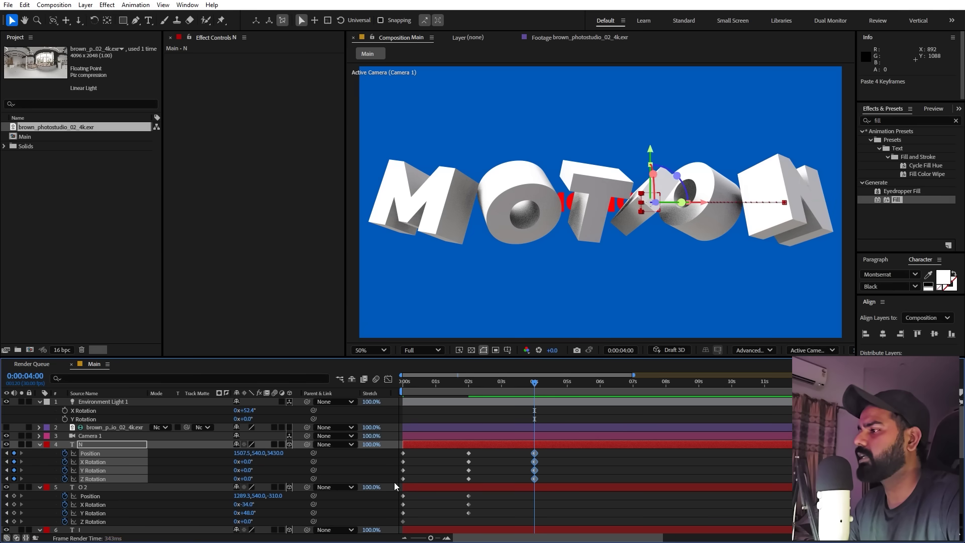
Copy the O 2 layer's 0-second keyframes to 4 seconds and scrub to check the flat MOTION.
scroll(435, 511, down, 3)
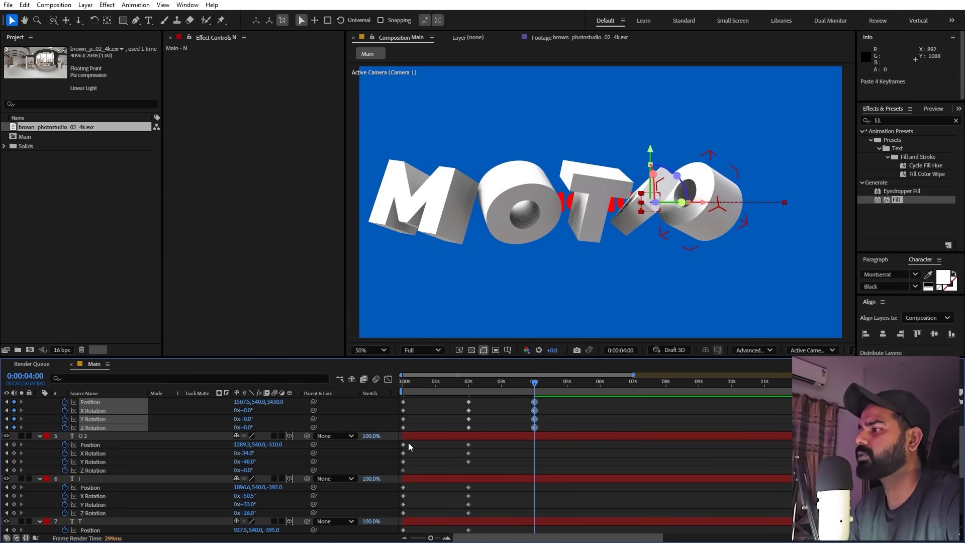
drag(408, 442, 394, 474)
key(ctrl+c)
key(ctrl+v)
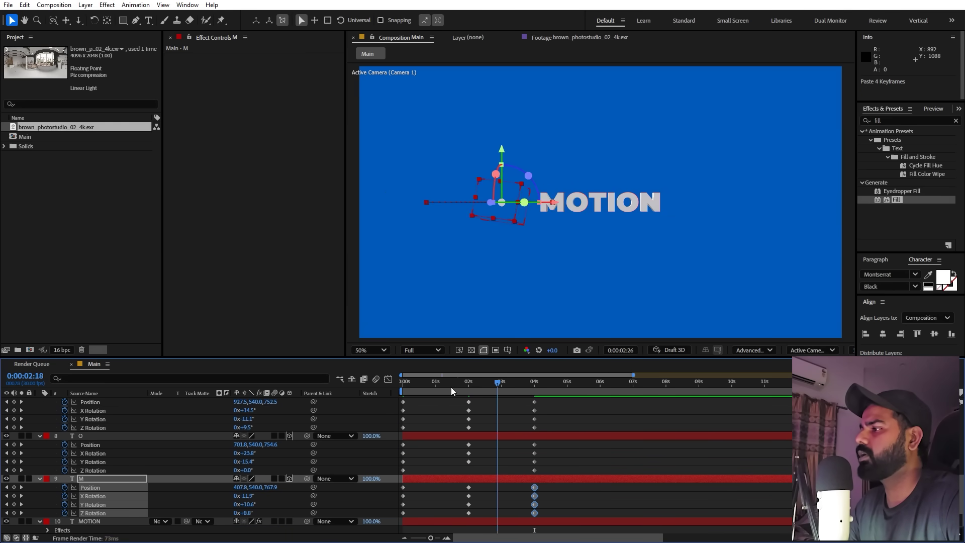
drag(451, 388, 533, 424)
drag(577, 514, 370, 451)
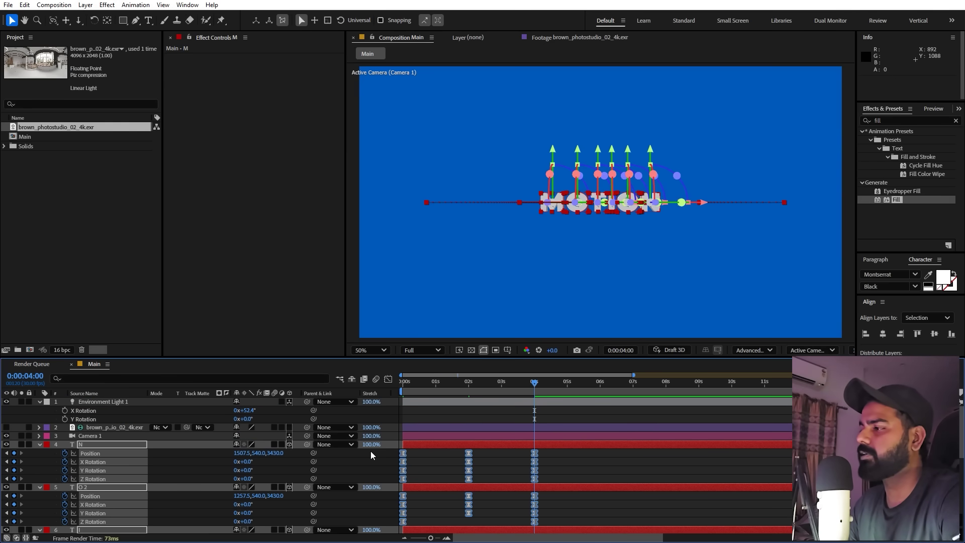
Ease the 2-second keyframes with 100% influence in the speed graph, then preview the result.
click(388, 379)
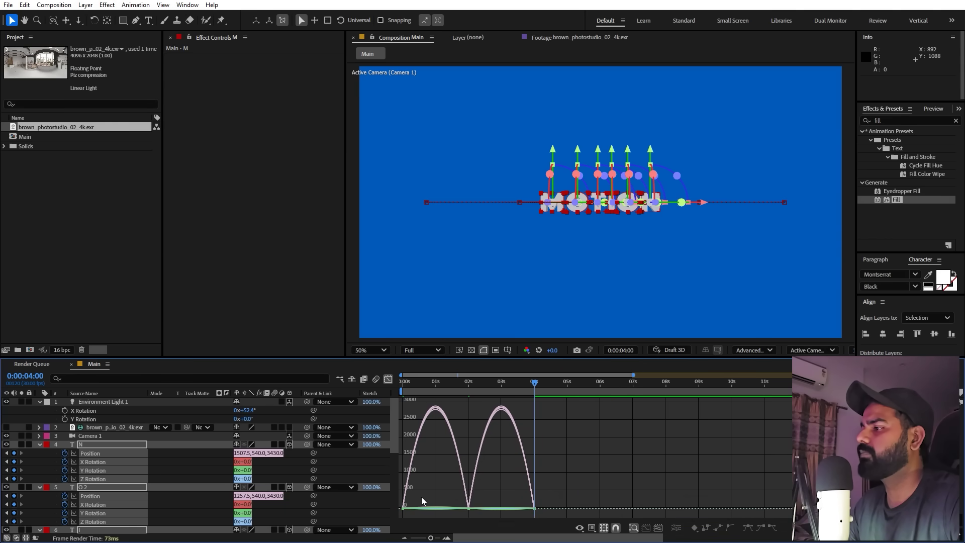
click(592, 527)
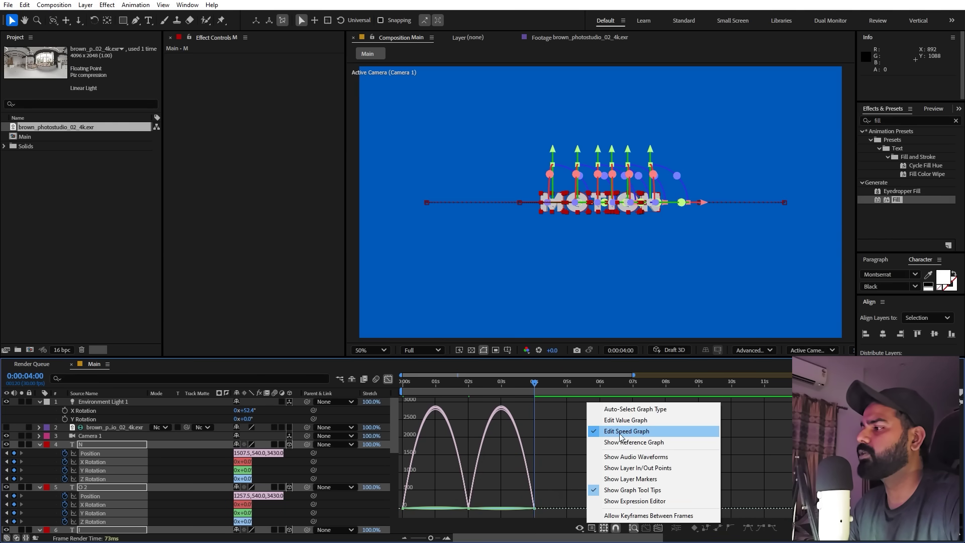
click(461, 499)
drag(461, 499, 415, 504)
drag(412, 495, 381, 505)
click(469, 505)
drag(481, 507, 573, 506)
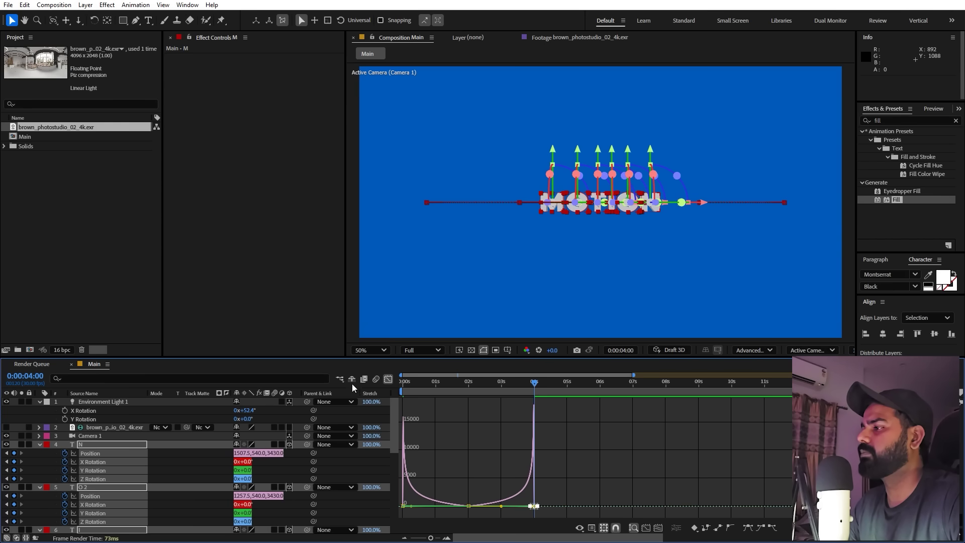
click(388, 379)
key(space)
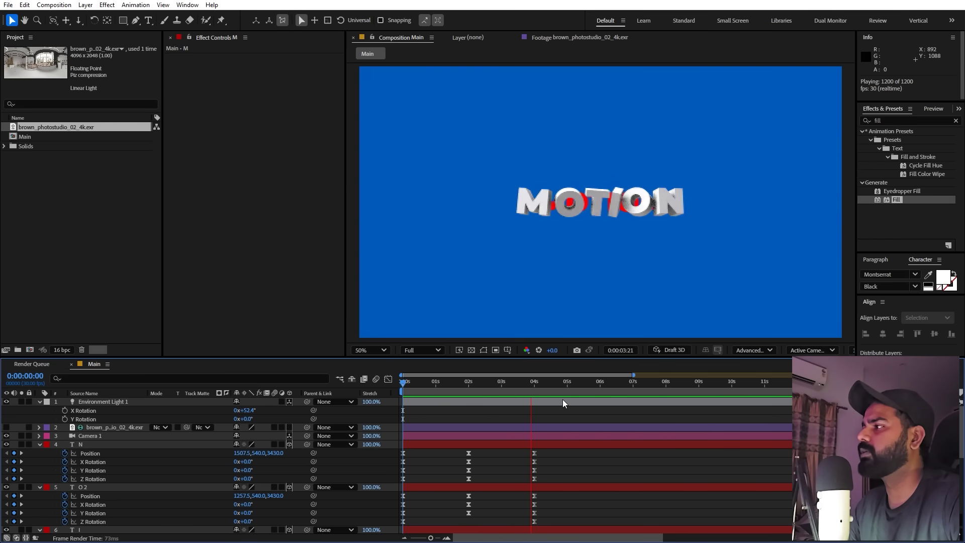
Set the M's X Rotation to 343° at the 2-second keyframe.
click(522, 388)
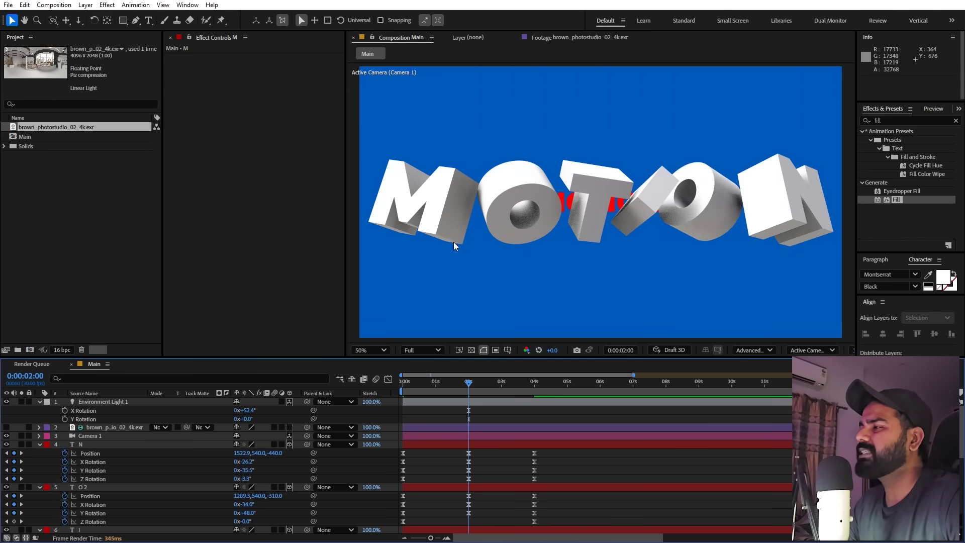
drag(468, 386, 431, 406)
key(k)
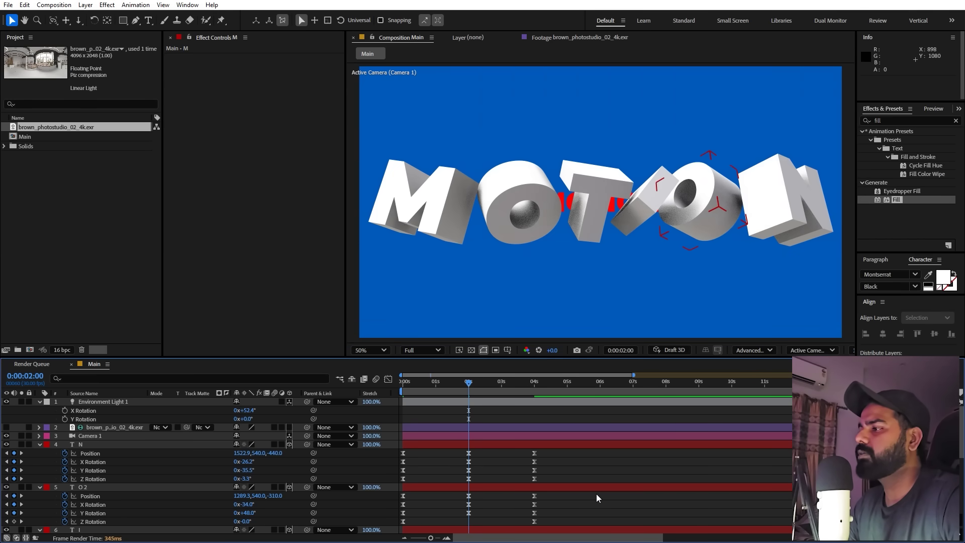
scroll(601, 492, down, 5)
scroll(601, 492, up, 5)
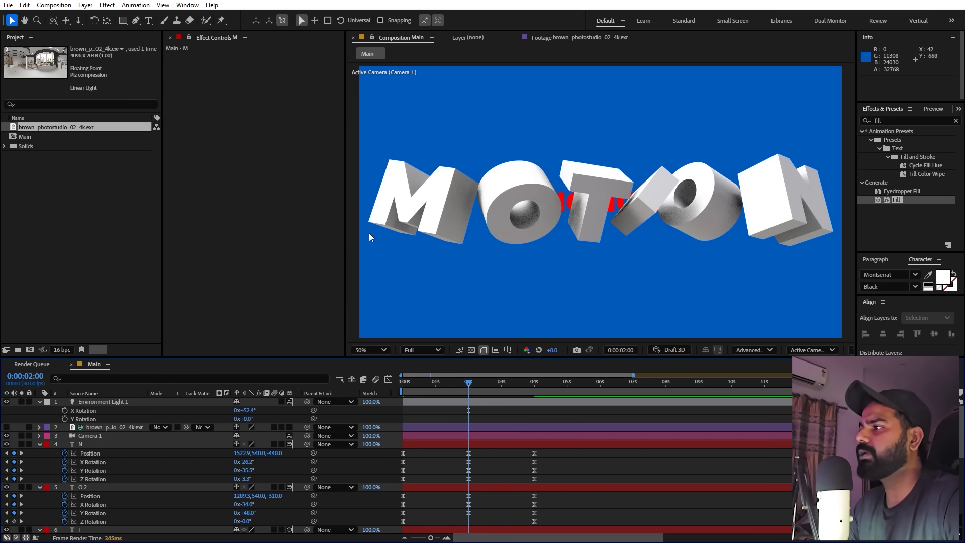
click(430, 217)
scroll(592, 451, down, 8)
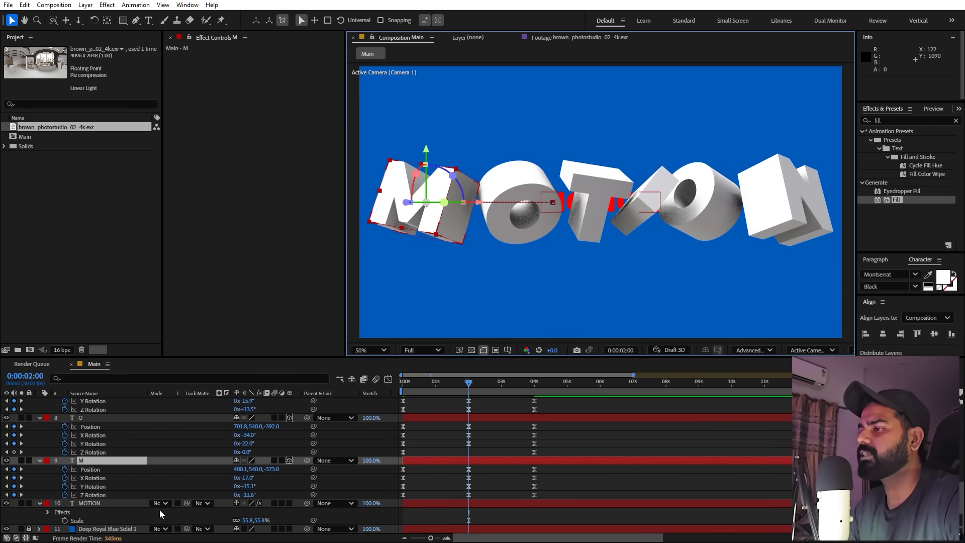
click(202, 494)
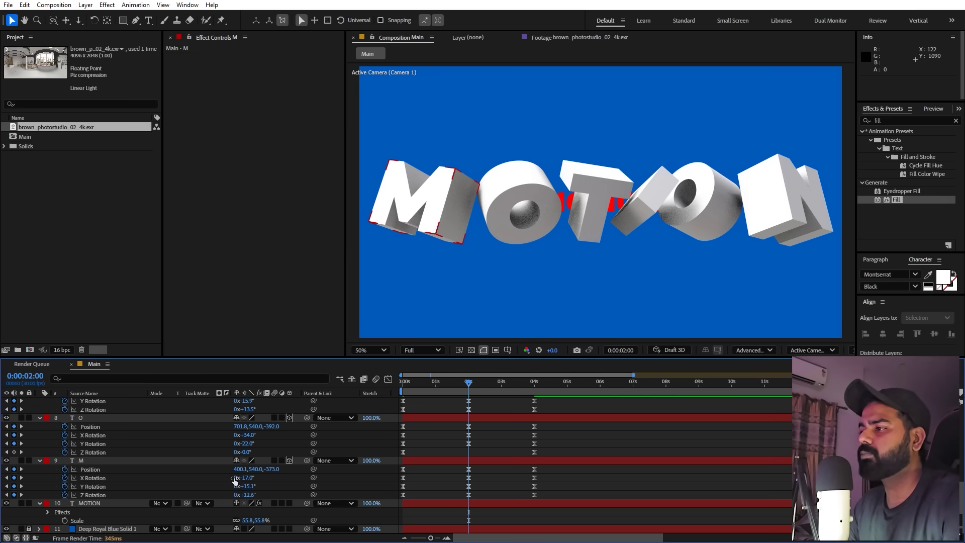
key(Return)
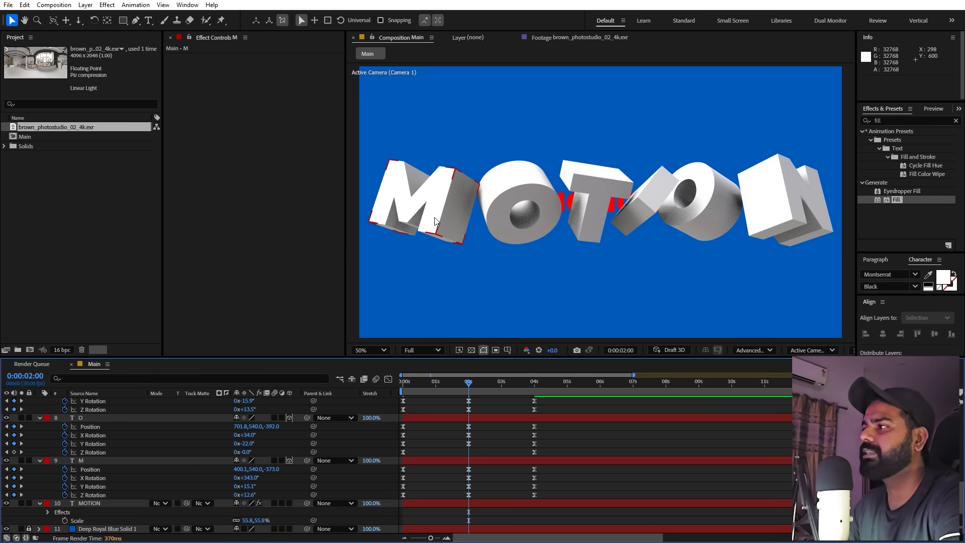
Preview the animation, then give the O's 2-second rotation one extra revolution.
drag(469, 390, 386, 435)
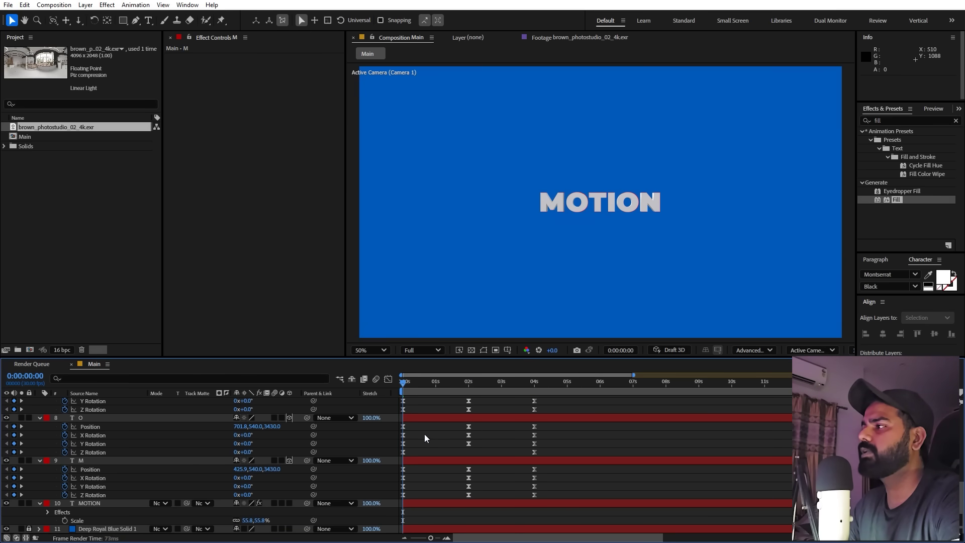
key(space)
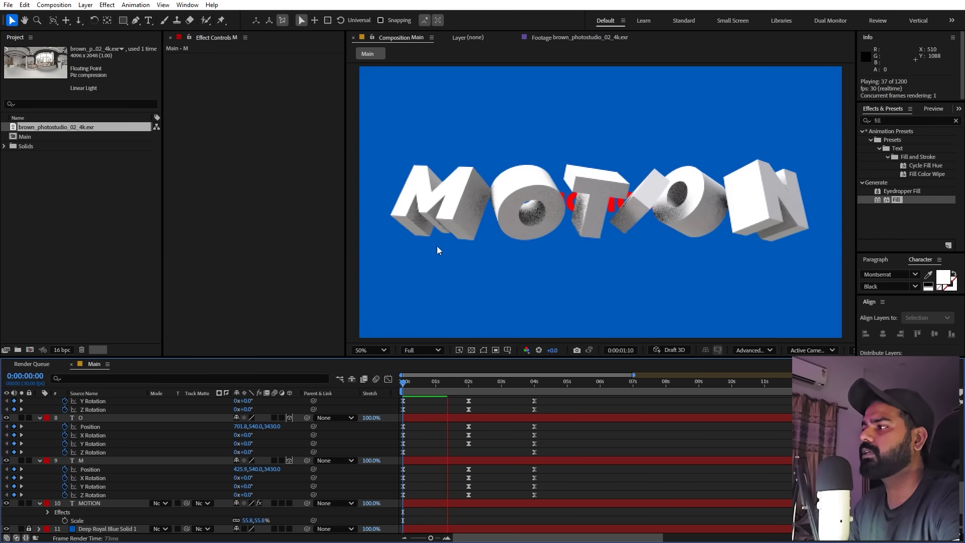
key(space)
click(469, 391)
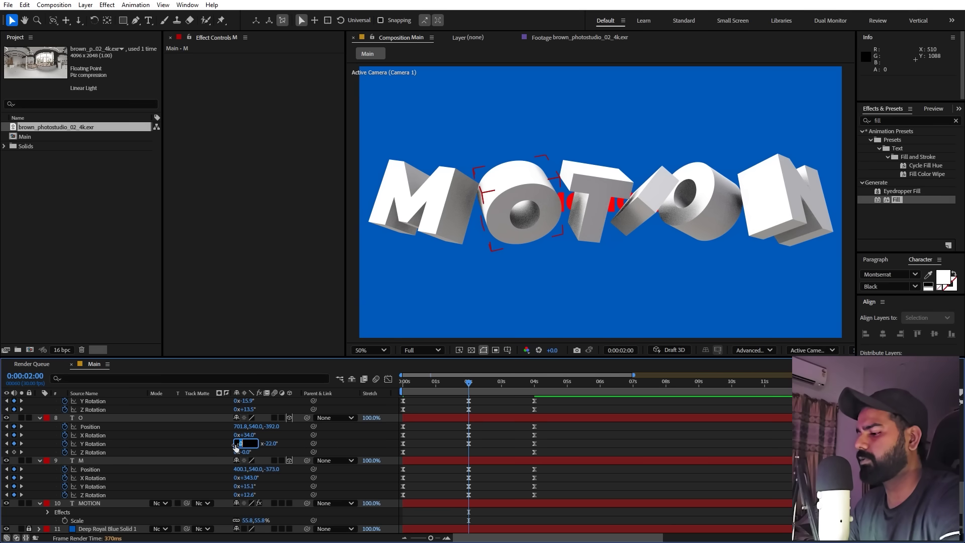
key(Return)
click(237, 409)
text(1)
Add one full revolution to the T, I and O 2 rotations at 2 seconds.
scroll(207, 429, up, 3)
click(232, 441)
click(234, 444)
text(1)
key(Return)
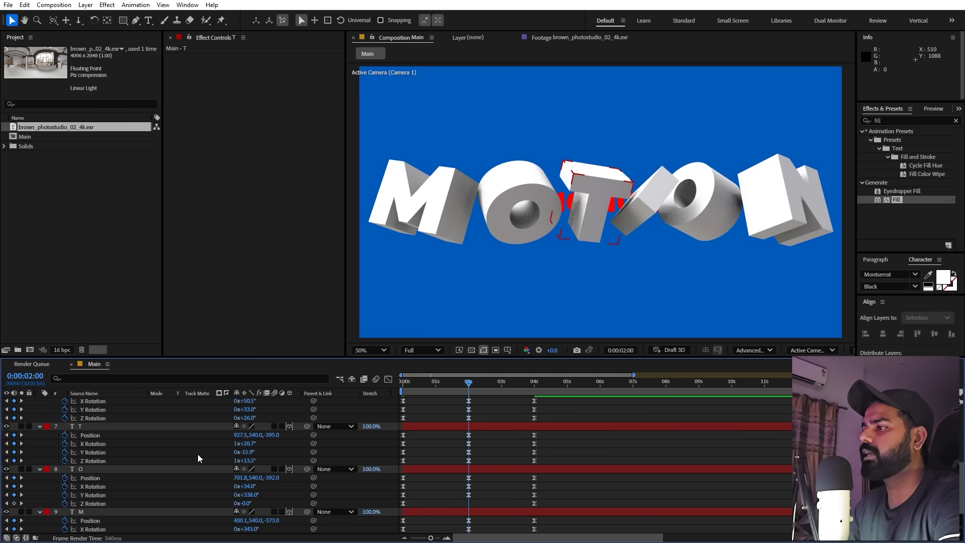
scroll(198, 454, up, 3)
click(233, 452)
key(Return)
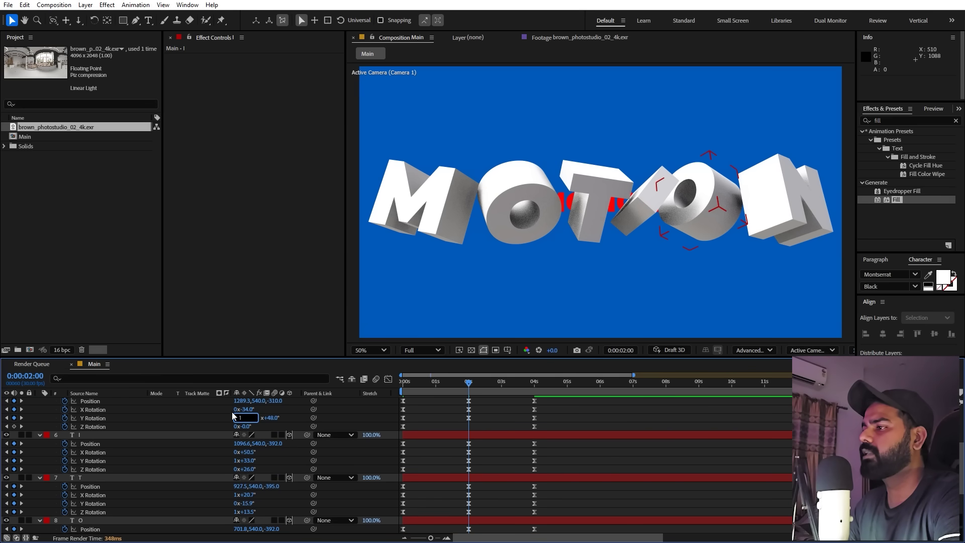
click(234, 416)
text(1)
key(Return)
Add one extra revolution to the N's X rotation and preview the spinning letters.
scroll(427, 449, up, 3)
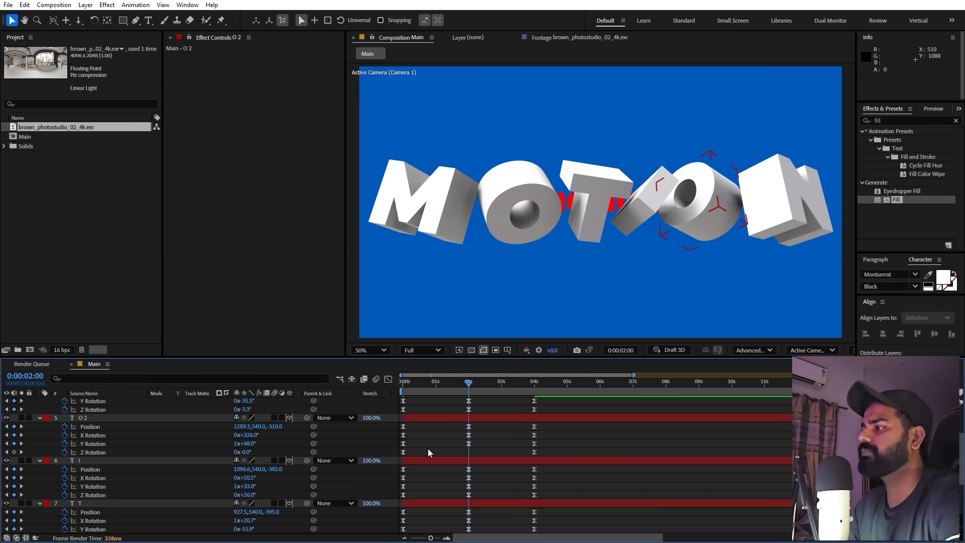
scroll(428, 448, up, 3)
click(234, 434)
click(235, 418)
text(1)
key(space)
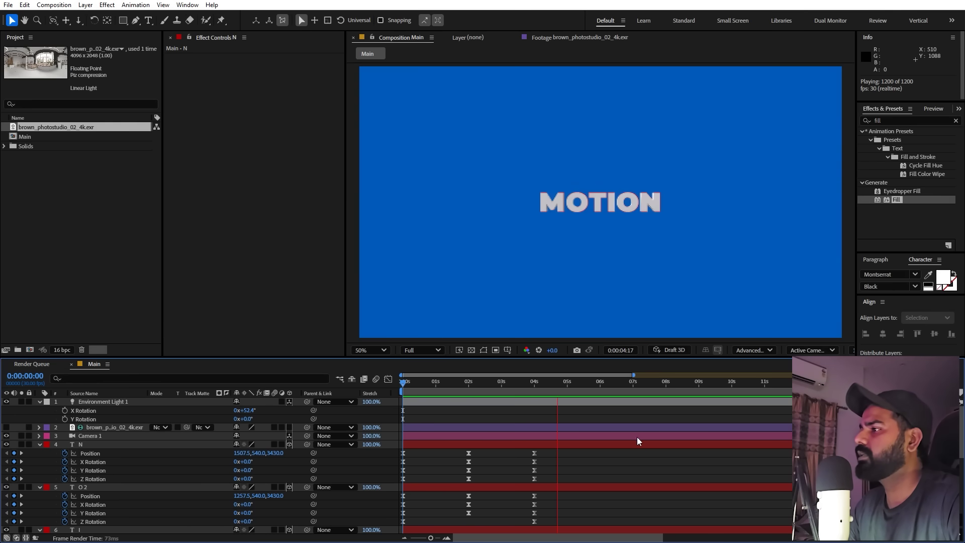
Stop the preview and shift layers N through MOTION to start near 3 seconds.
key(space)
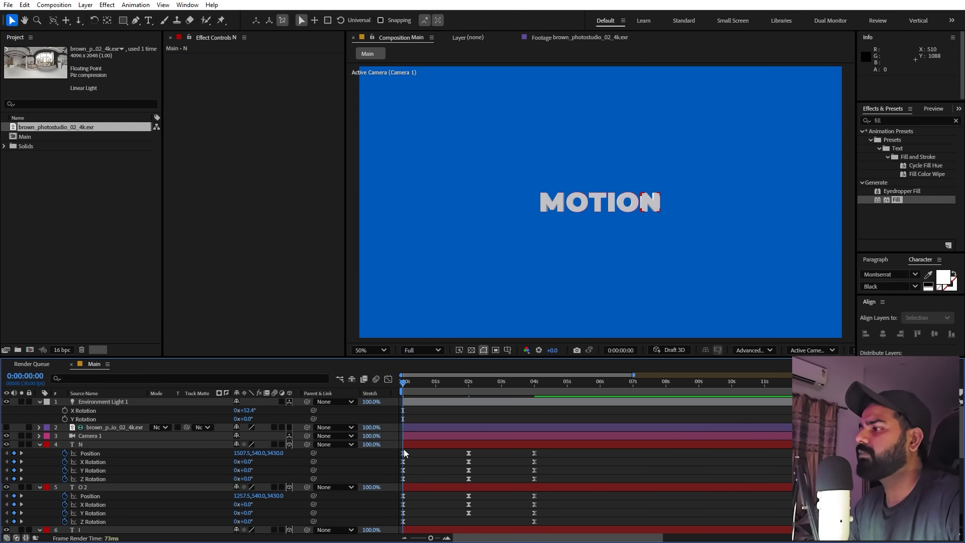
key(ctrl+a)
key(u)
key(u)
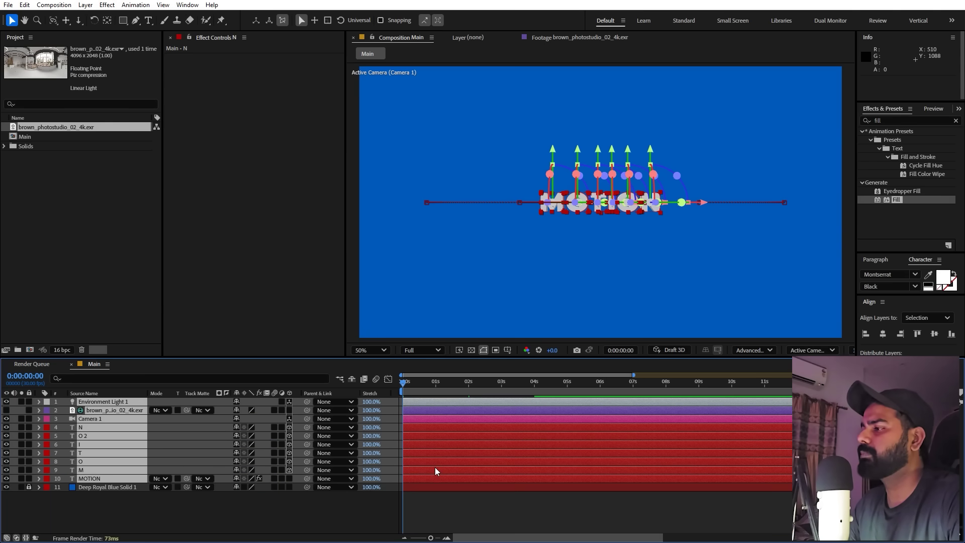
click(449, 500)
click(435, 478)
shift+click(426, 426)
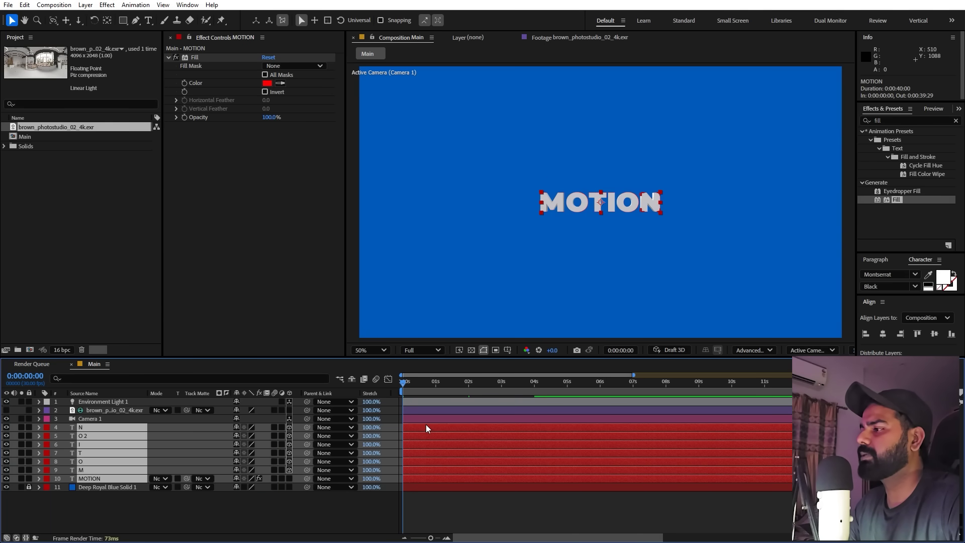
drag(424, 429, 520, 441)
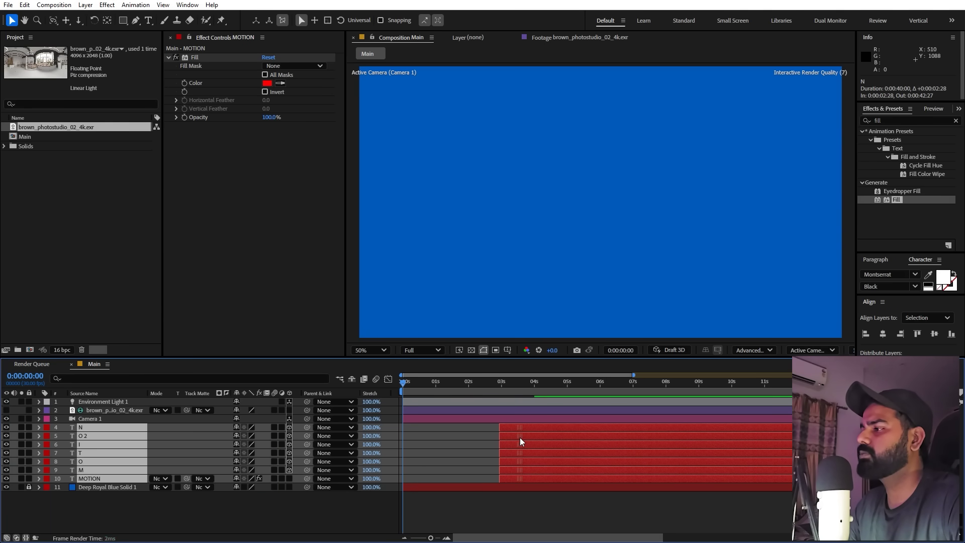
click(426, 499)
Start the MOTION text near 0 seconds, fill it white (FFFFFF), and begin the arrow's shape path.
click(86, 478)
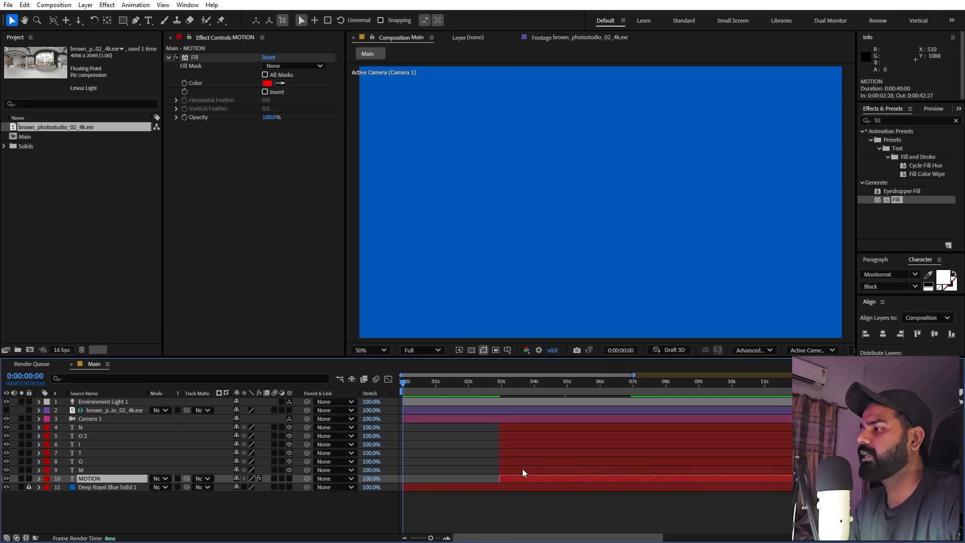
drag(504, 478, 423, 478)
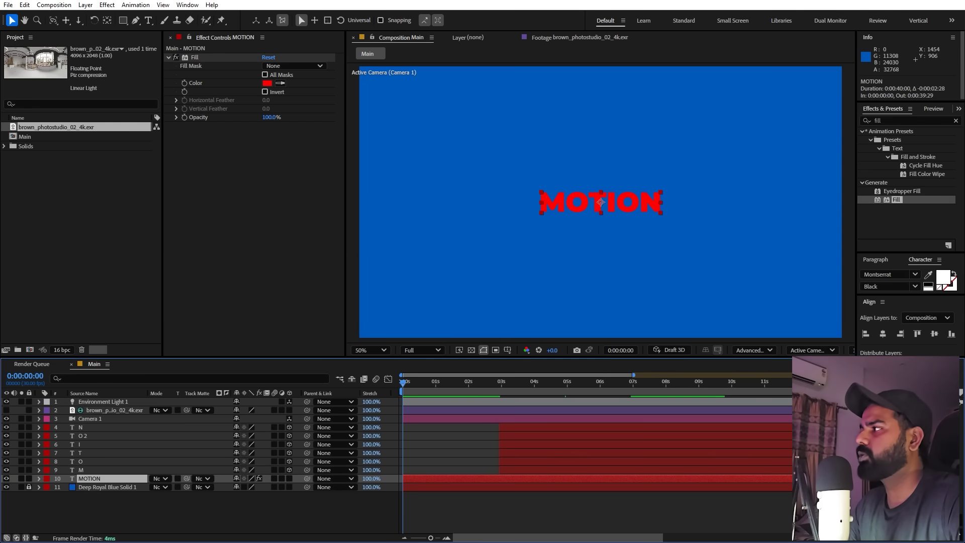
click(267, 82)
text(FFFFFF)
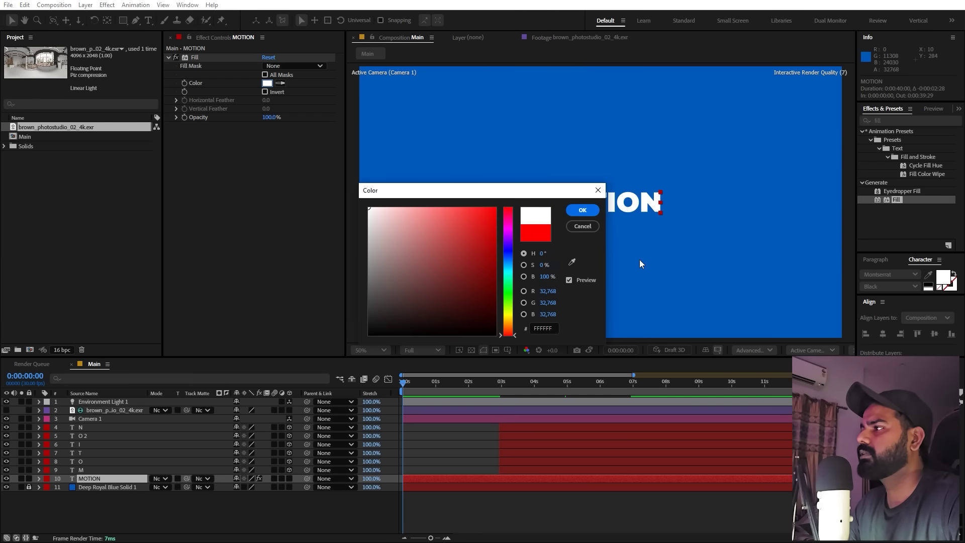
click(582, 211)
click(471, 503)
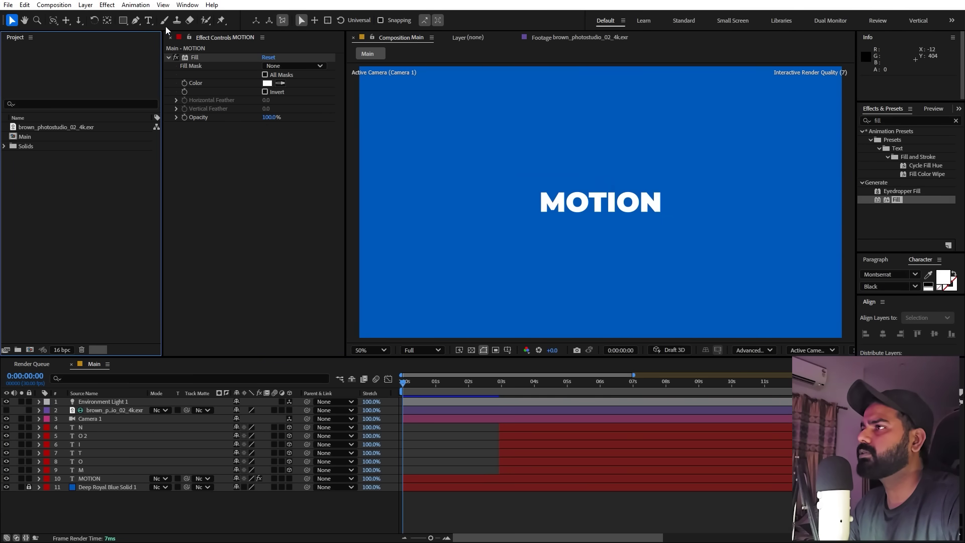
click(136, 20)
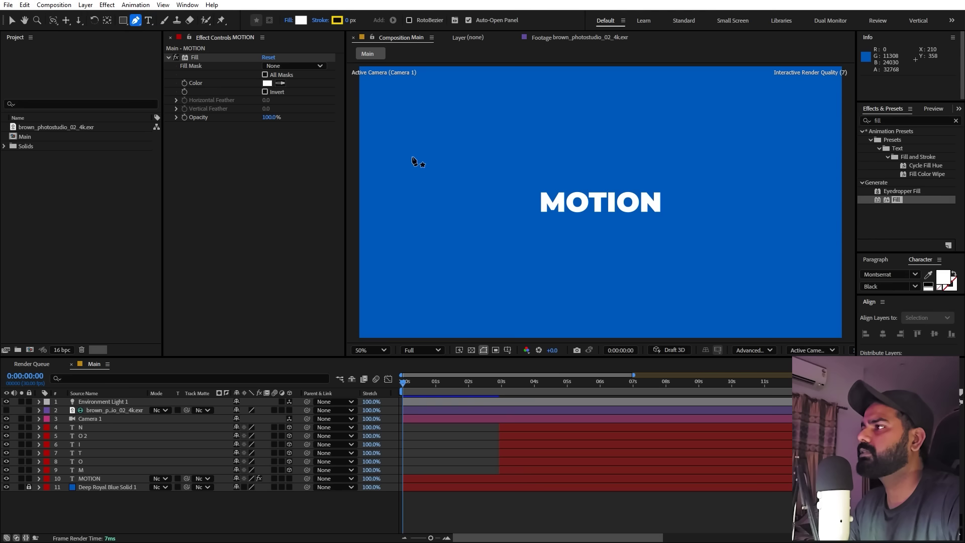
click(455, 211)
Place the arrow's last two corners and close the path into a triangle.
click(456, 234)
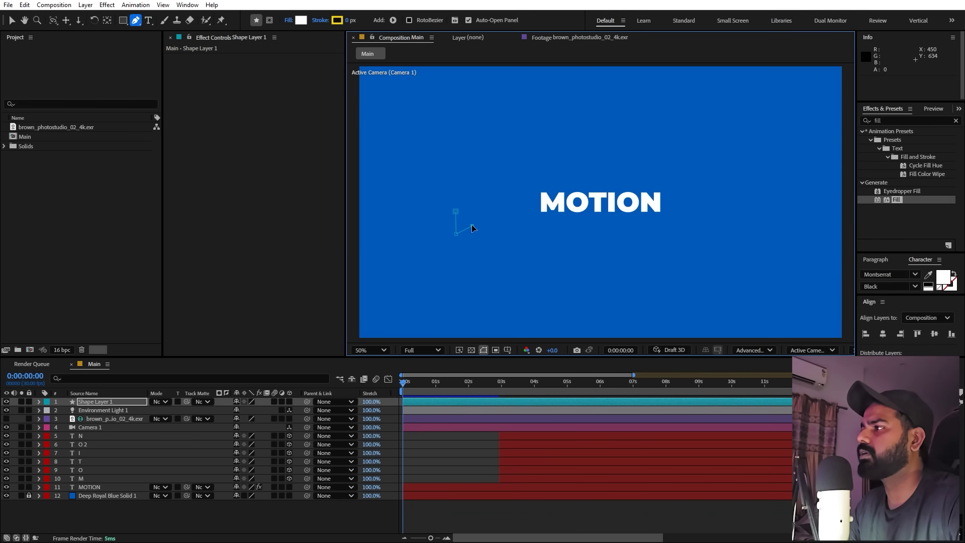
click(455, 212)
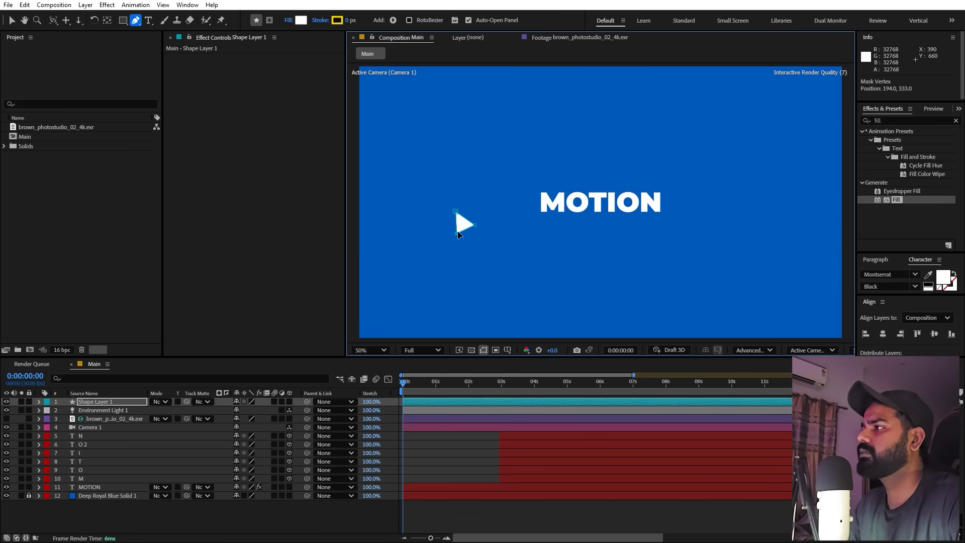
click(336, 21)
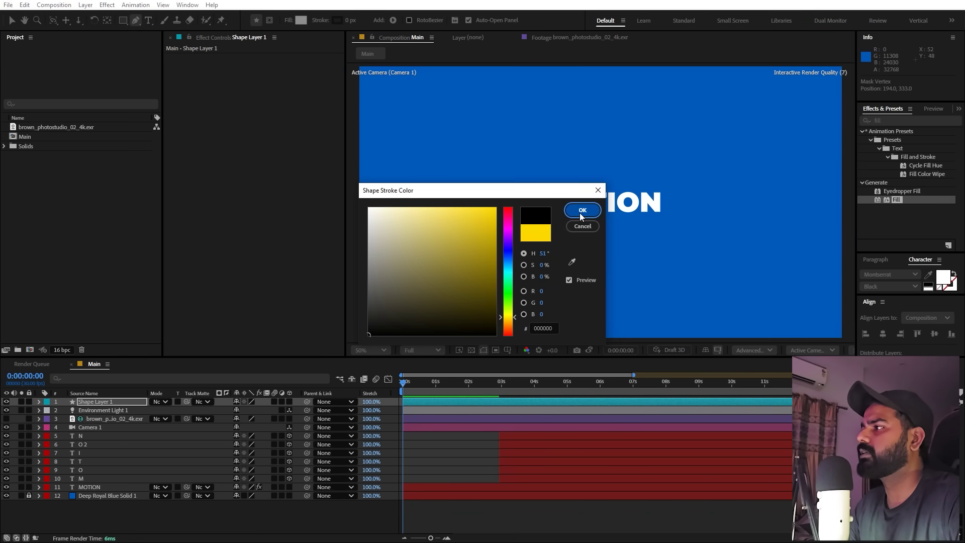
Give the triangle a black stroke about 9.1 px wide and select the finished arrow layer.
click(578, 210)
drag(346, 21, 369, 23)
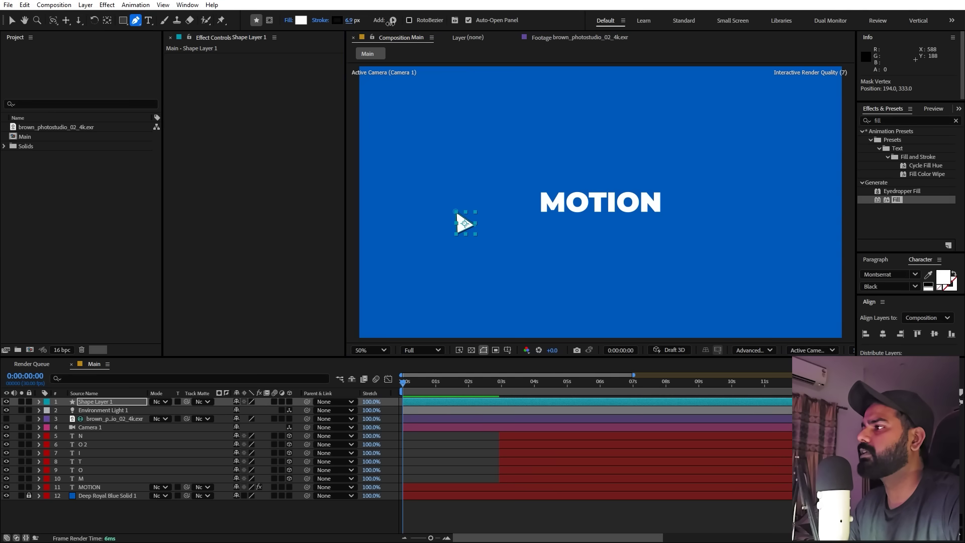
key(F2)
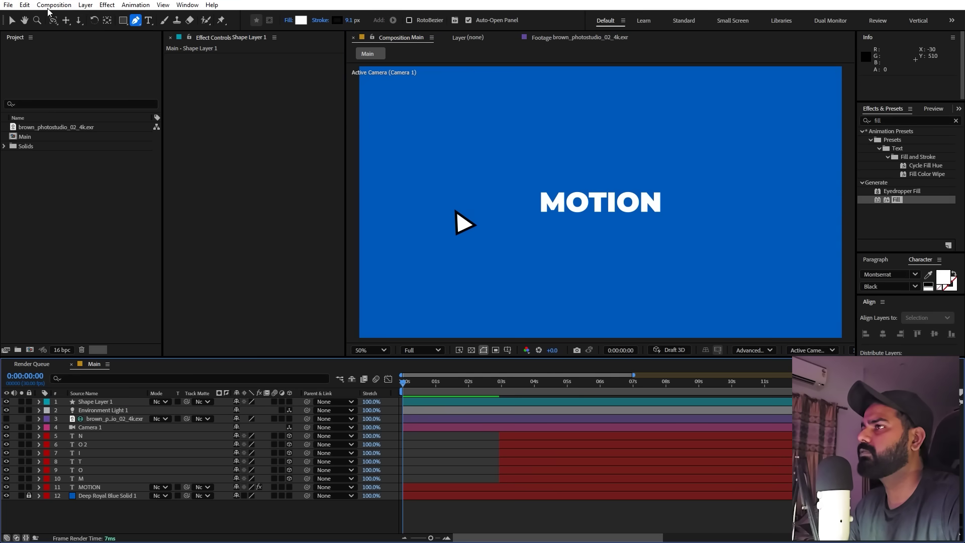
click(12, 20)
click(460, 221)
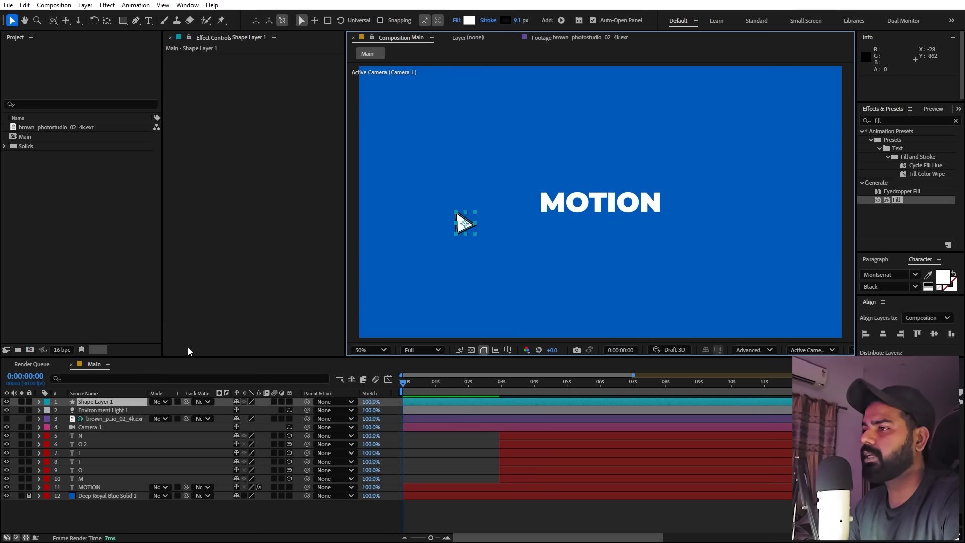
Animate the arrow's Position from the frame's bottom edge to just below MOTION at frame 24.
key(p)
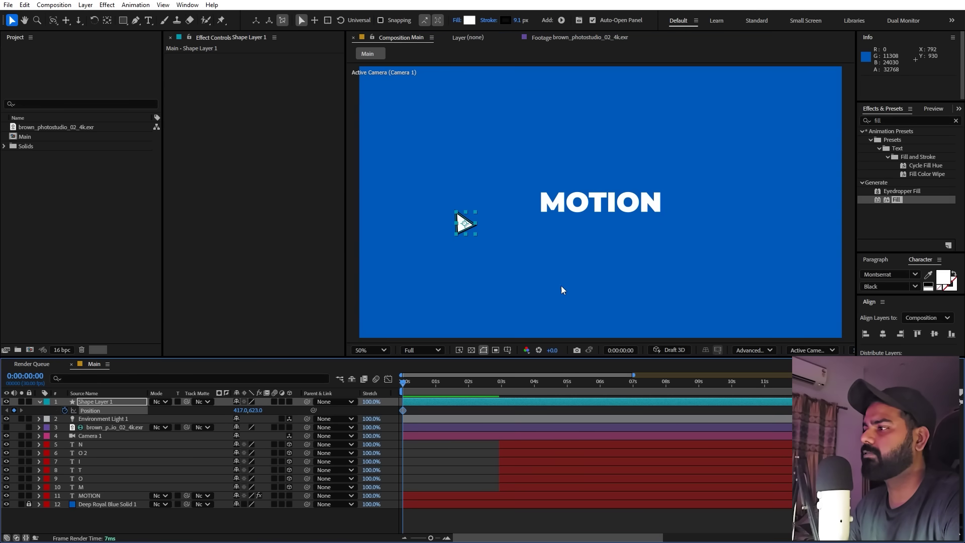
drag(471, 227, 680, 359)
drag(418, 388, 429, 388)
drag(655, 232, 637, 198)
drag(659, 323, 585, 180)
Keyframe the arrow's Scale 100% → 76.4% → 100% as a click bounce and preview it.
key(s)
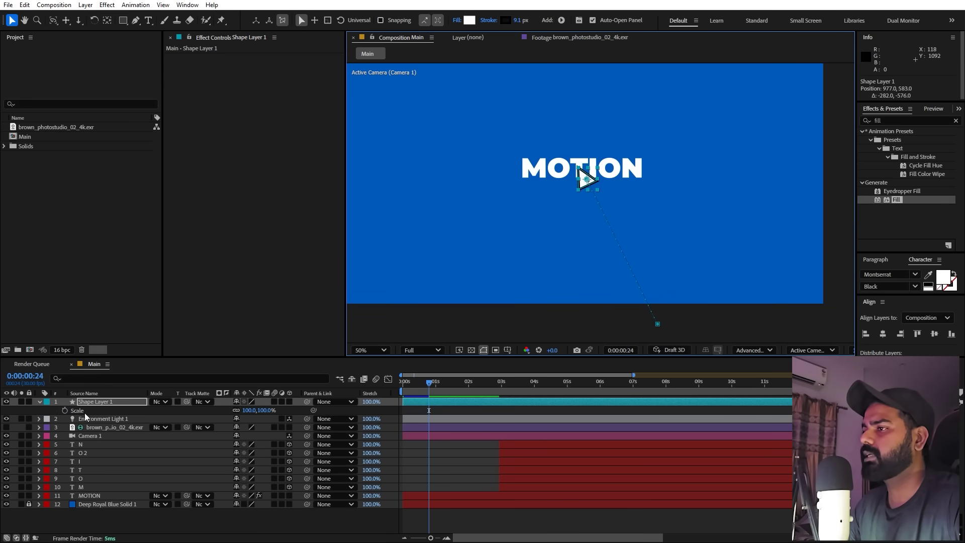
click(65, 410)
drag(436, 538, 456, 539)
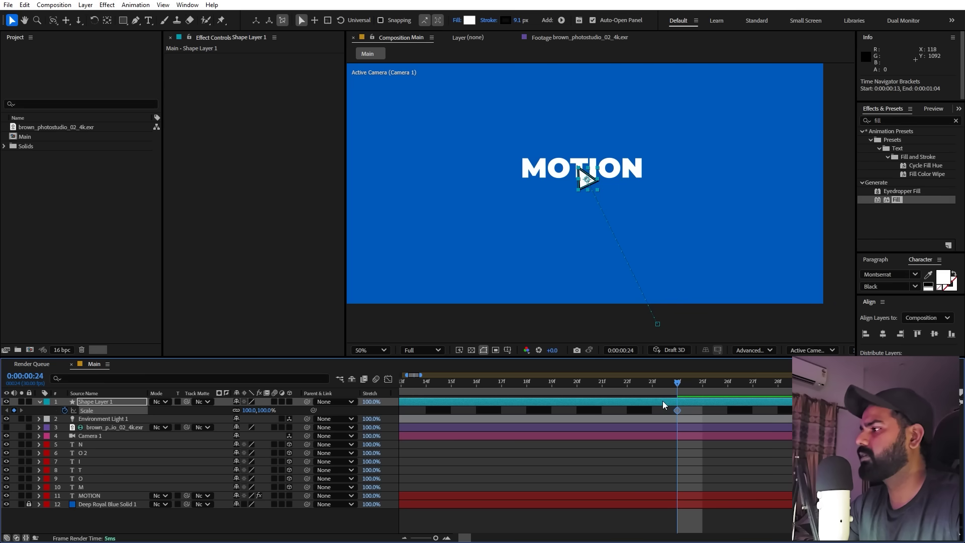
key(Page_Down)
key(Page_Down)
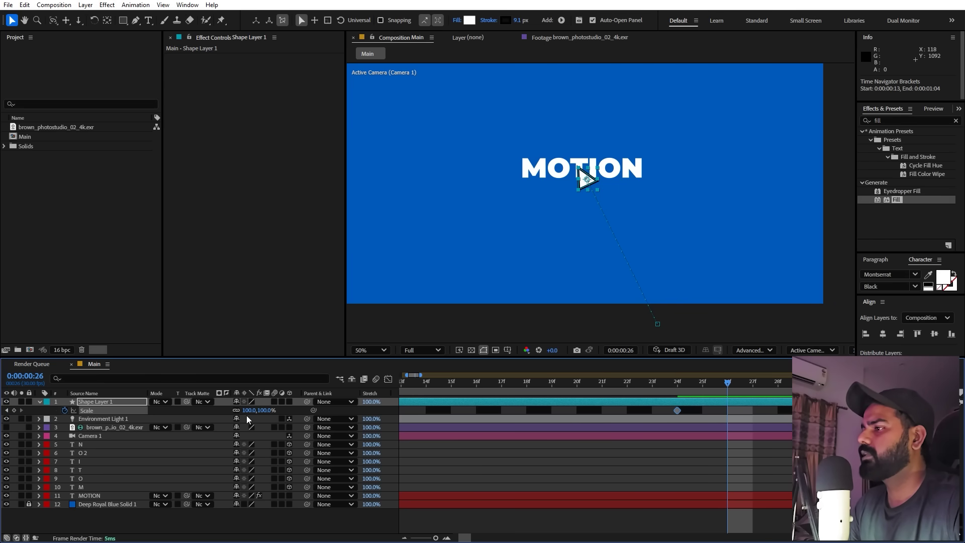
drag(248, 410, 187, 415)
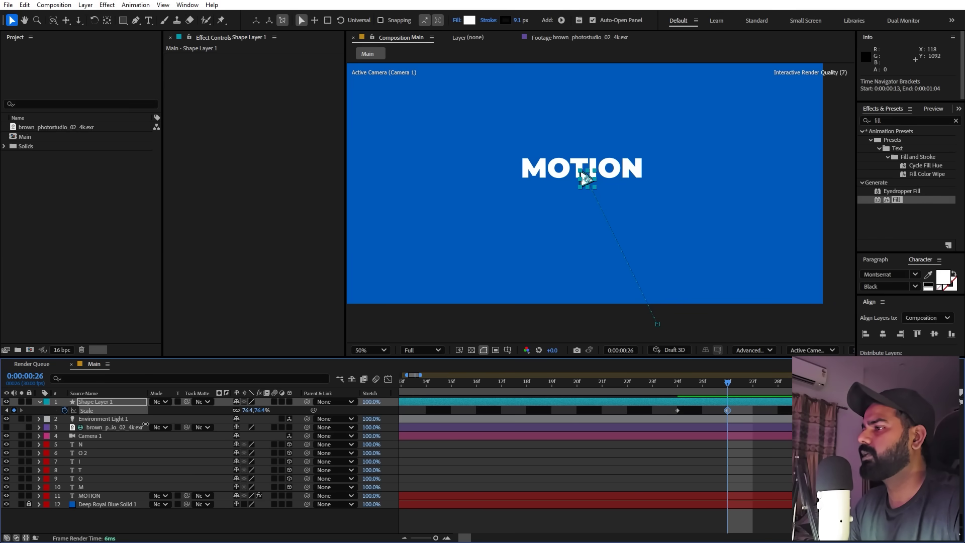
drag(769, 392, 783, 392)
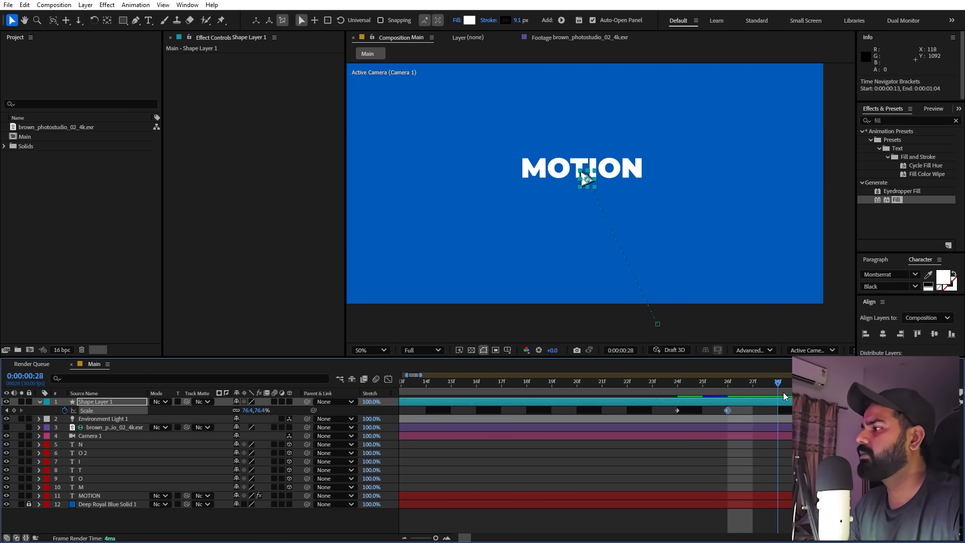
drag(692, 411, 641, 415)
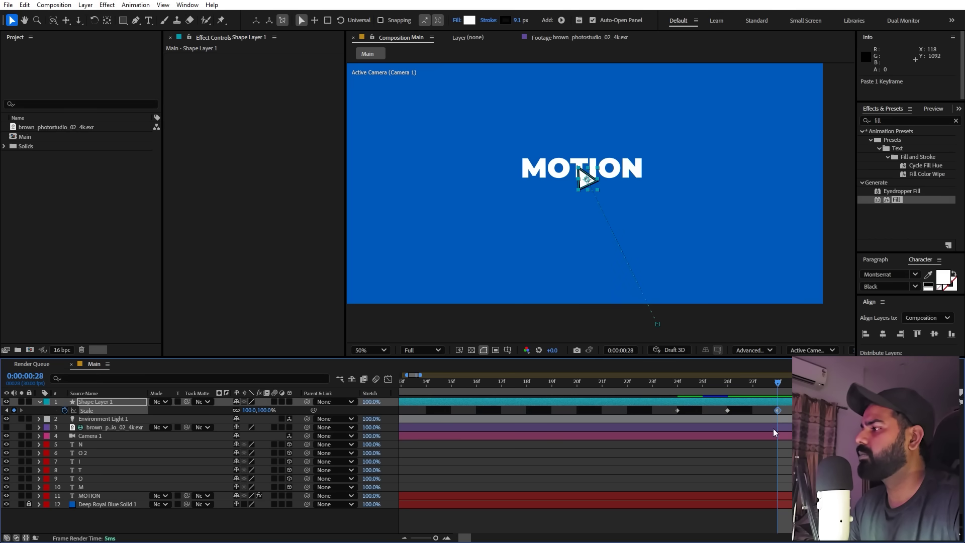
key(Home)
key(space)
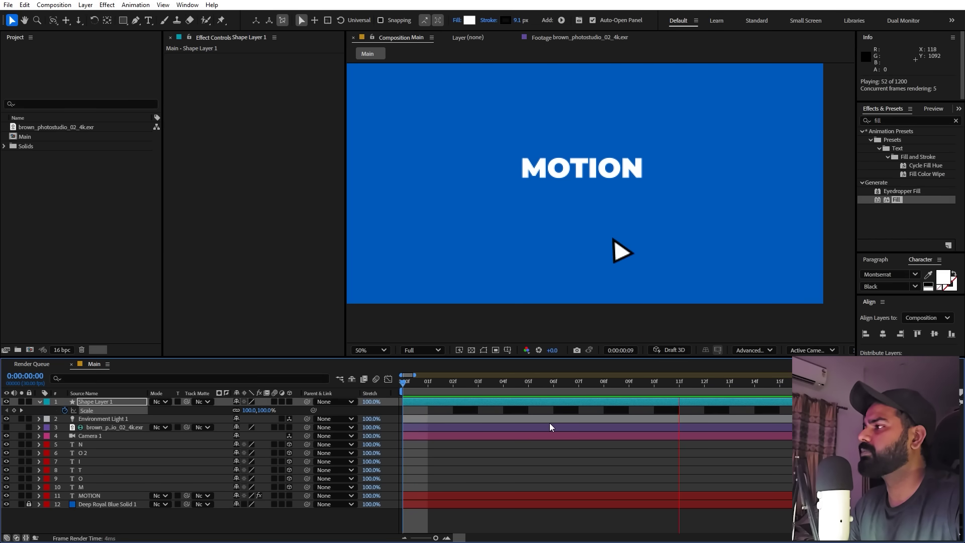
key(space)
Ease the arrow's Position keyframe in the Graph Editor so it starts fast and settles.
scroll(547, 423, down, 3)
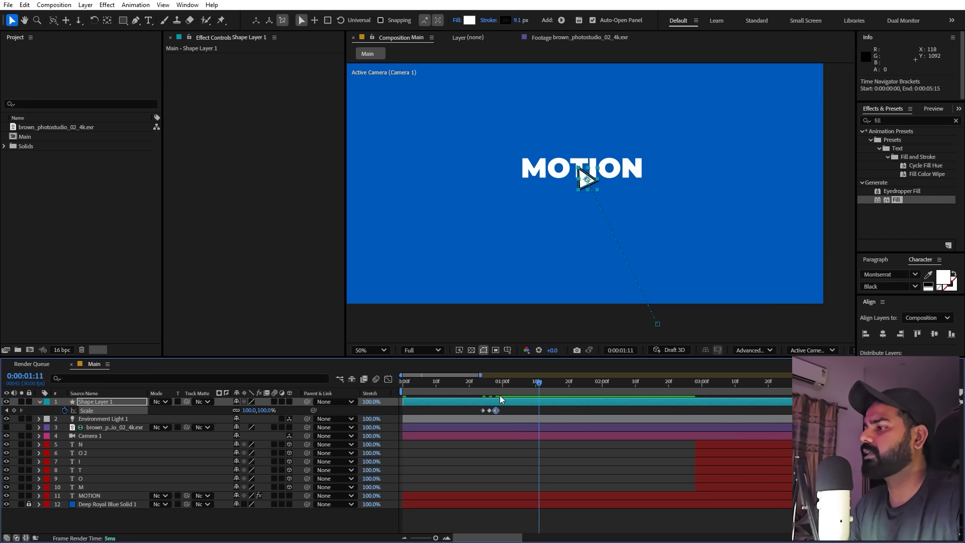
key(u)
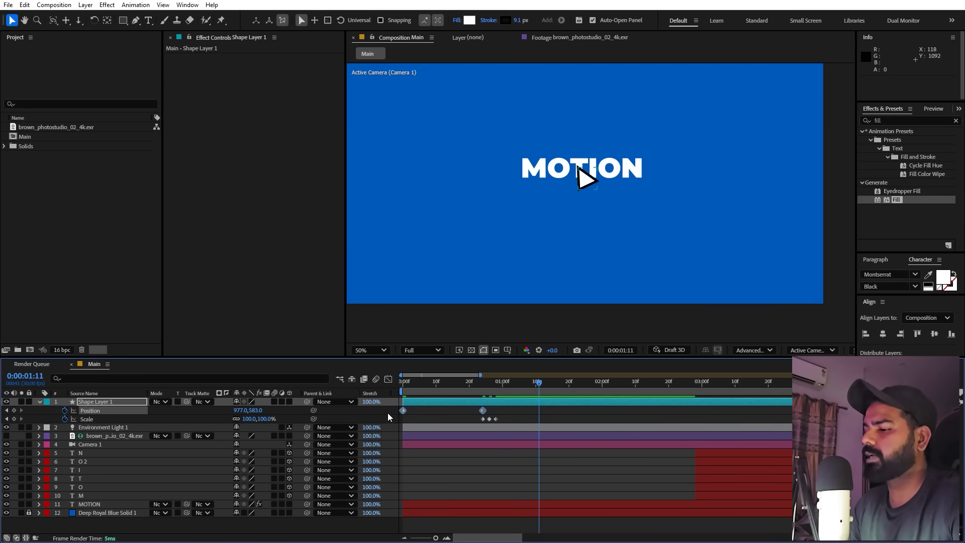
click(388, 379)
drag(507, 453, 442, 510)
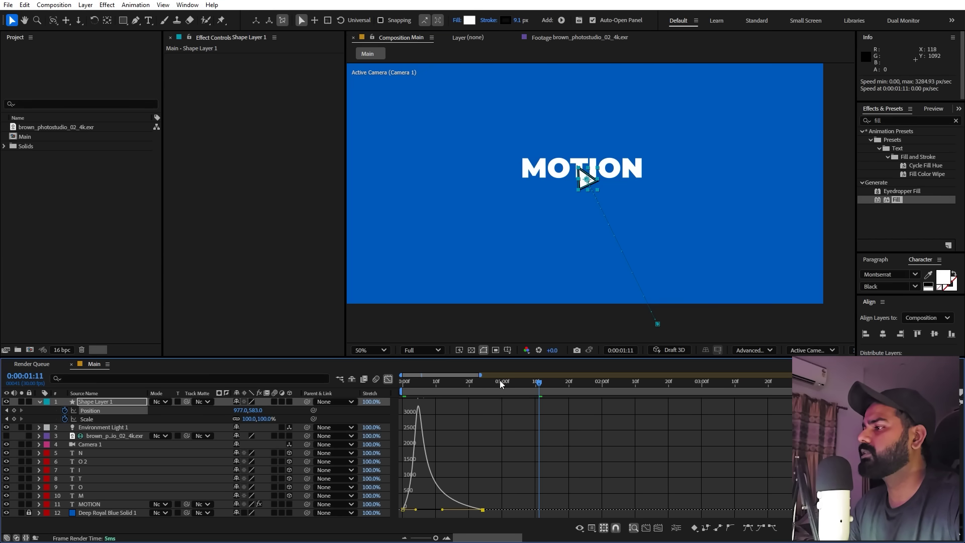
key(space)
Shift the arrow's Position and Scale keyframes to about the one-second mark and preview.
click(388, 379)
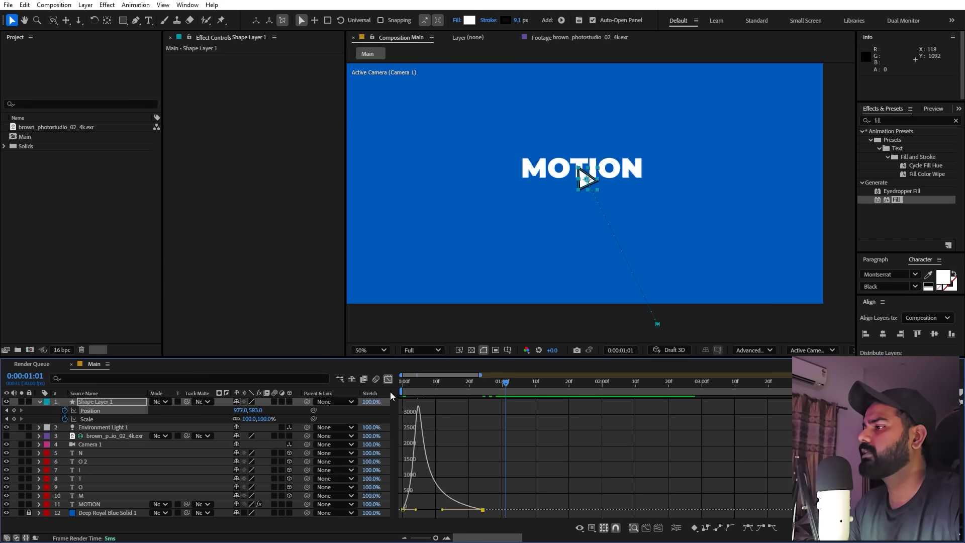
drag(471, 417, 495, 421)
key(space)
click(483, 384)
key(space)
key(space)
Move the six 3D letter layers N through M to start at 0:00:01:00.
click(502, 391)
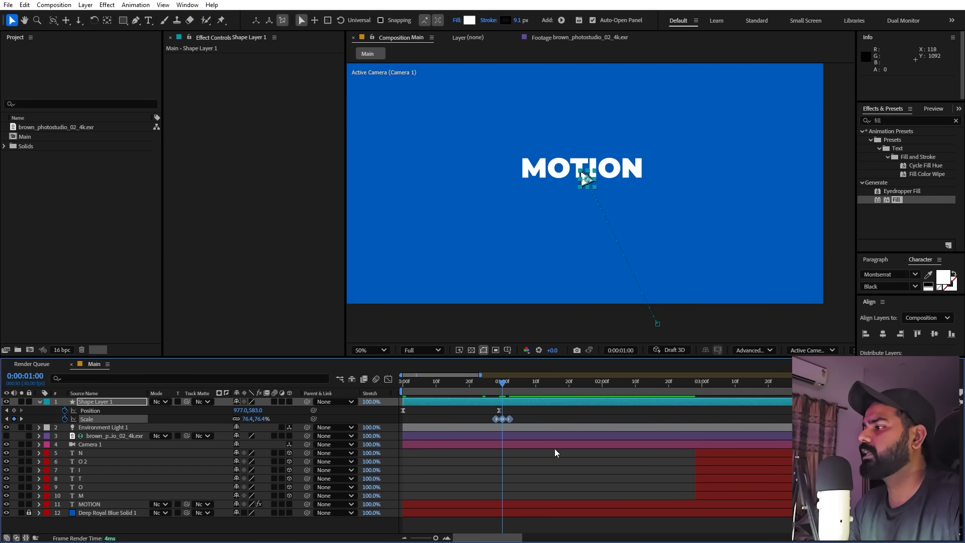
click(705, 454)
shift+click(703, 493)
drag(707, 457, 514, 462)
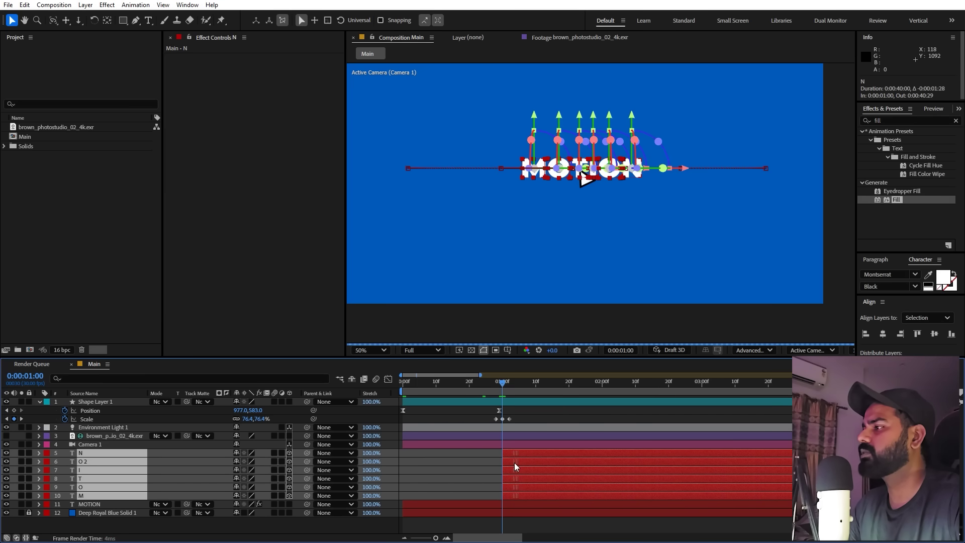
Split Shape Layer 1 (the cursor arrow) at one second.
click(476, 472)
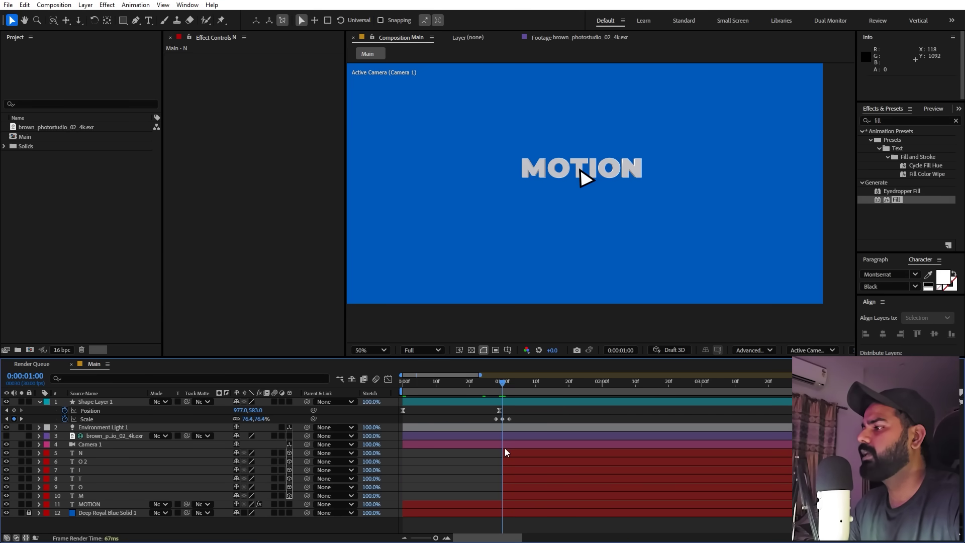
click(511, 405)
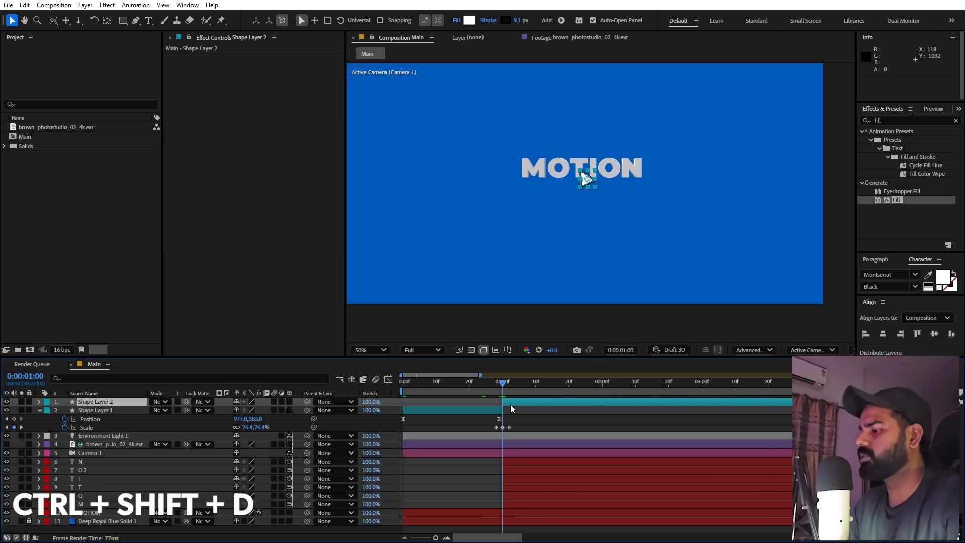
key(ctrl+shift+d)
Split the flat MOTION text layer at one second, delete its second half, and preview.
click(499, 506)
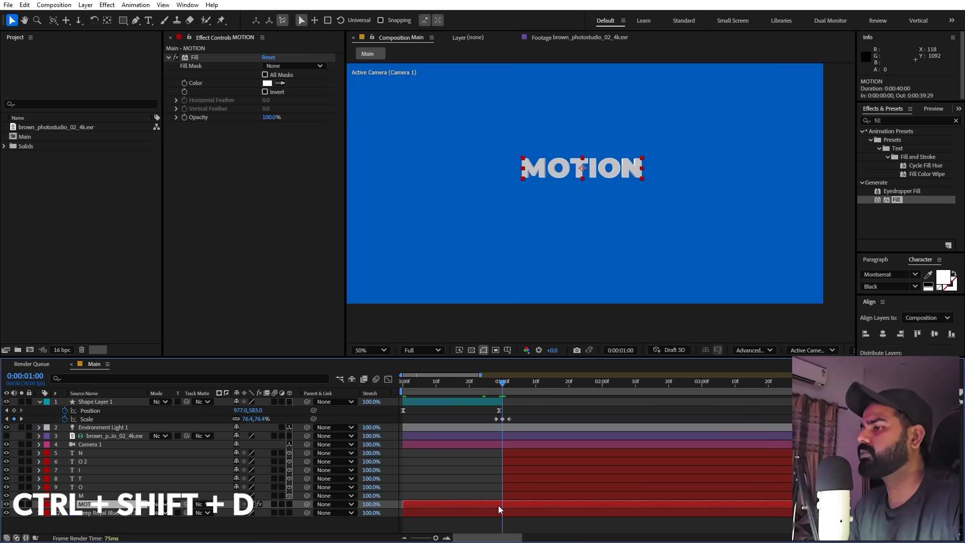
key(ctrl+shift+d)
key(Delete)
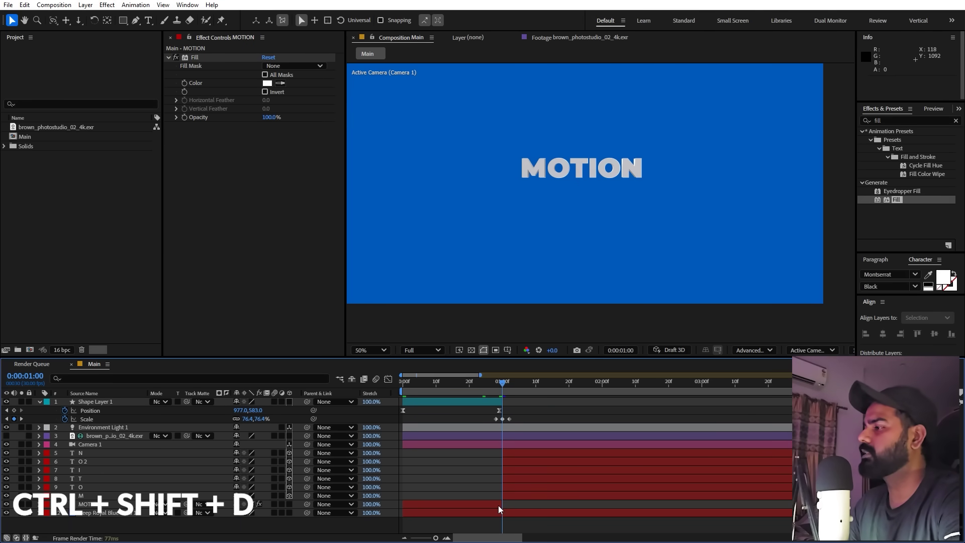
key(space)
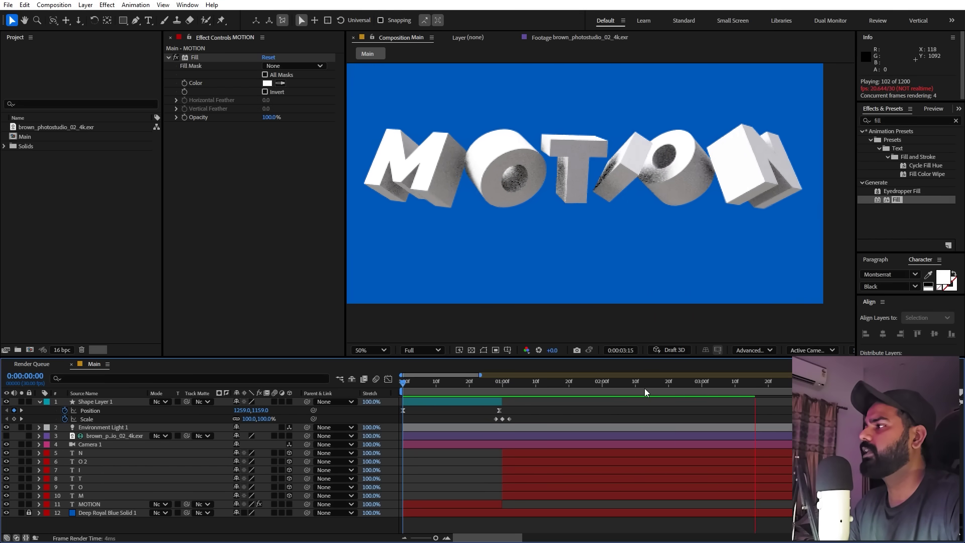
Drag the letter layers' reassembly keyframes later to about 5:15 and preview.
scroll(642, 451, down, 4)
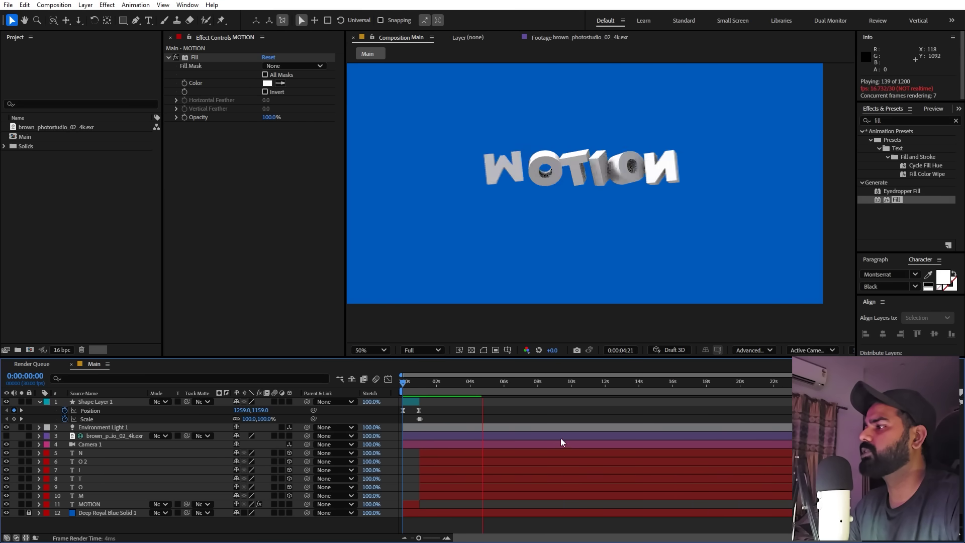
key(space)
click(484, 453)
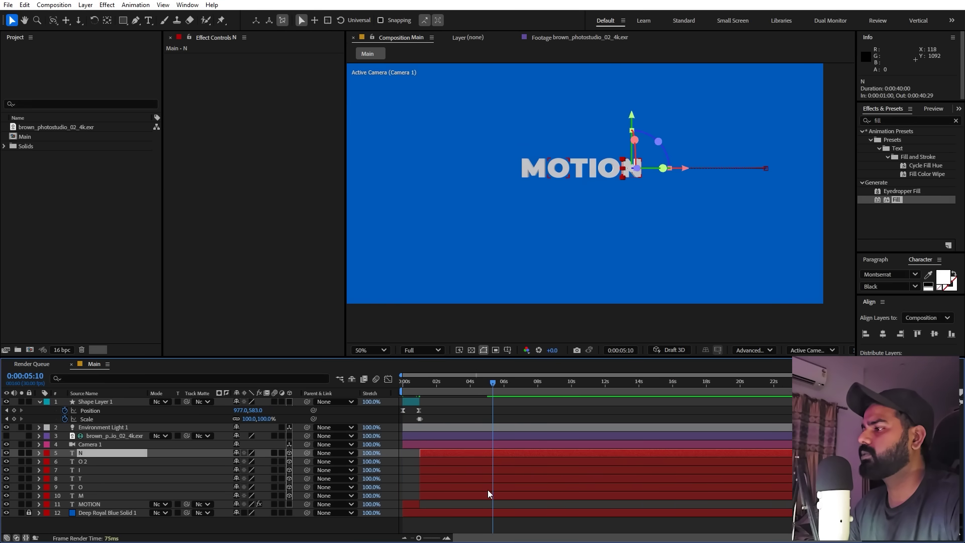
shift+click(487, 495)
key(u)
scroll(492, 473, down, 5)
drag(505, 516, 498, 436)
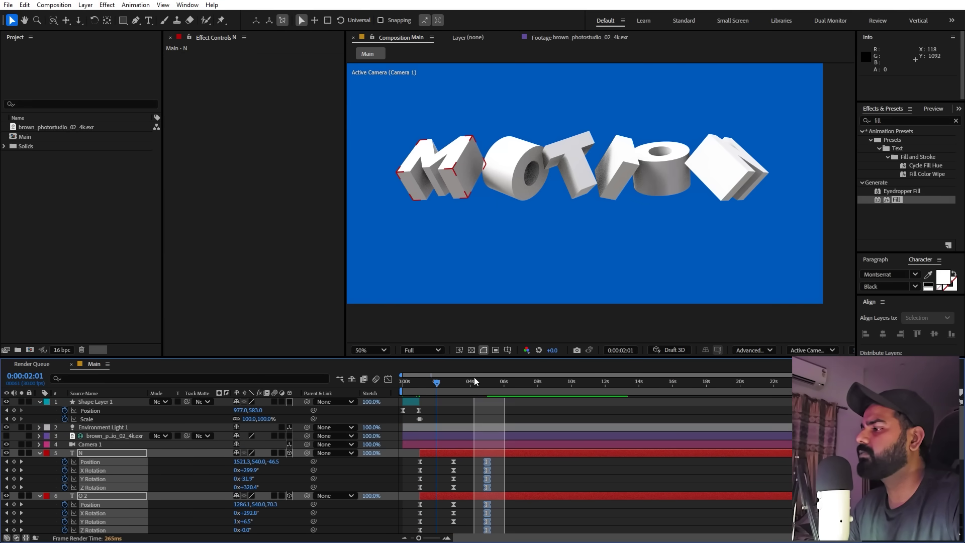
scroll(490, 465, down, 2)
scroll(491, 465, up, 1)
key(space)
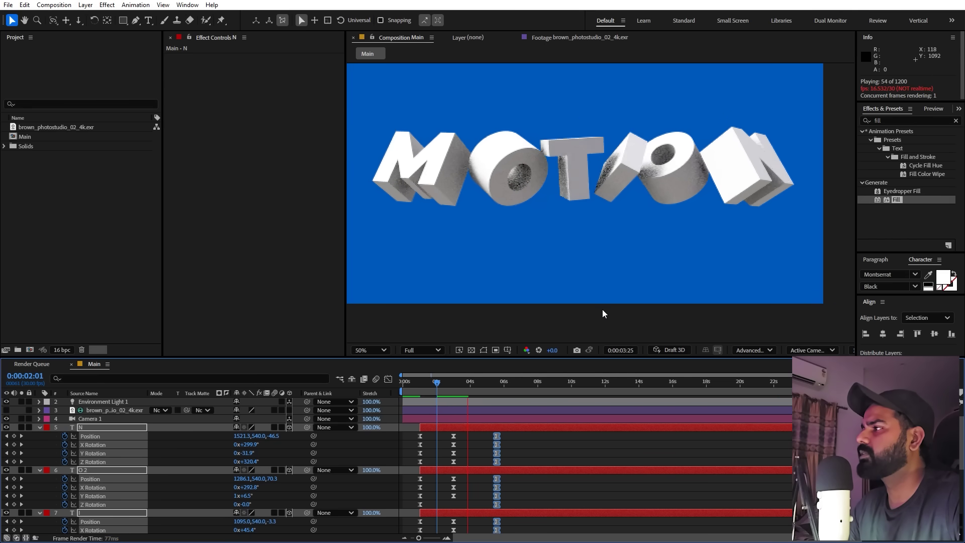
Trim the 3D letter layers to end at their final keyframes.
click(493, 386)
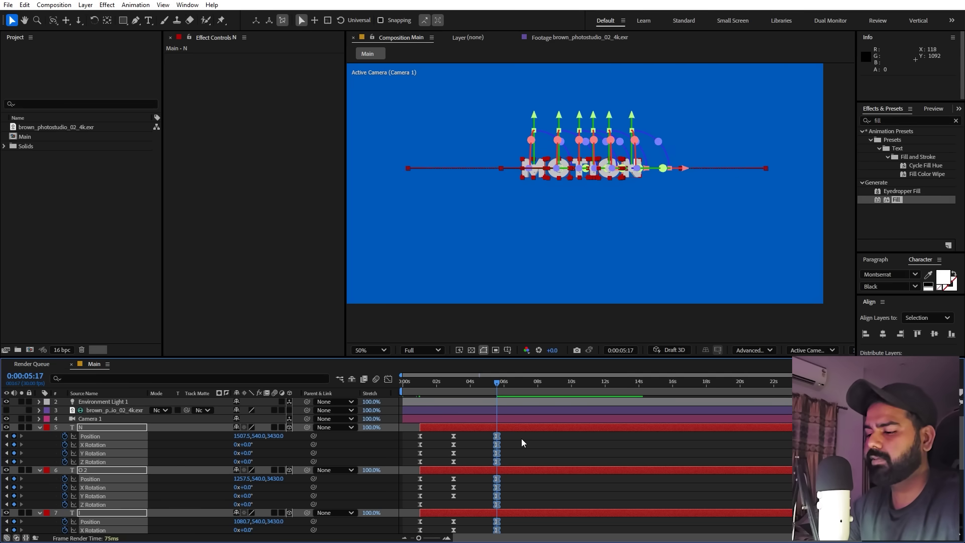
key(alt+bracketright)
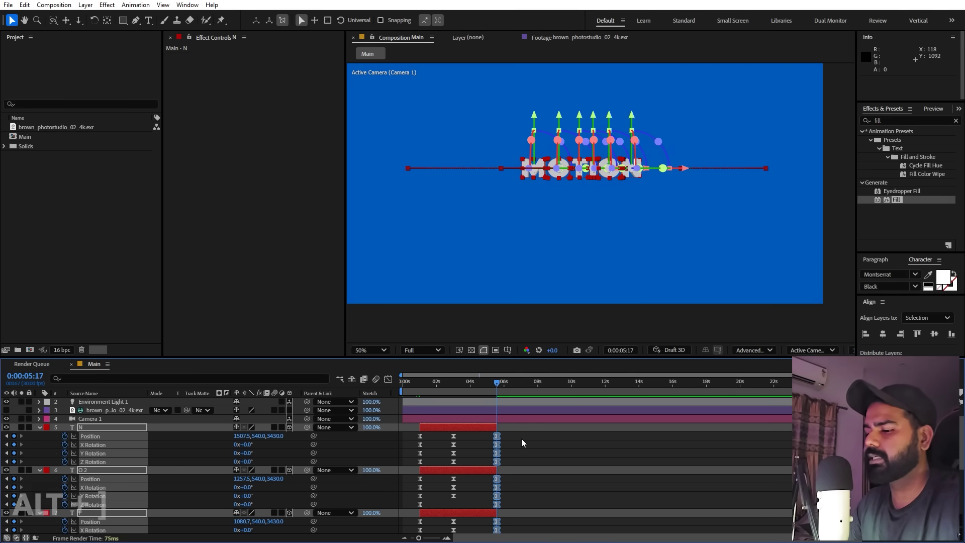
key(u)
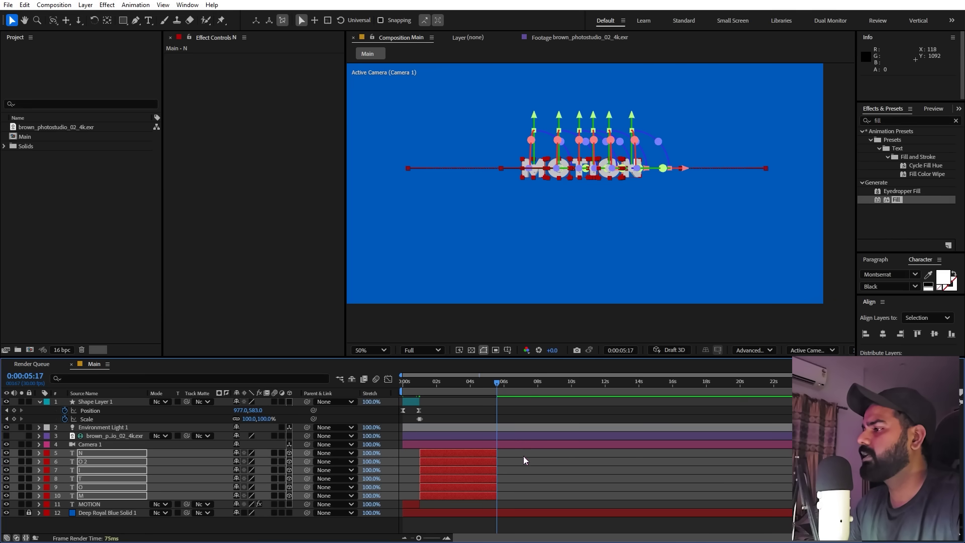
Duplicate the flat MOTION text and start MOTION 2 at 5:18, right after the letters end.
click(409, 502)
key(ctrl+d)
drag(408, 503, 954, 505)
key(space)
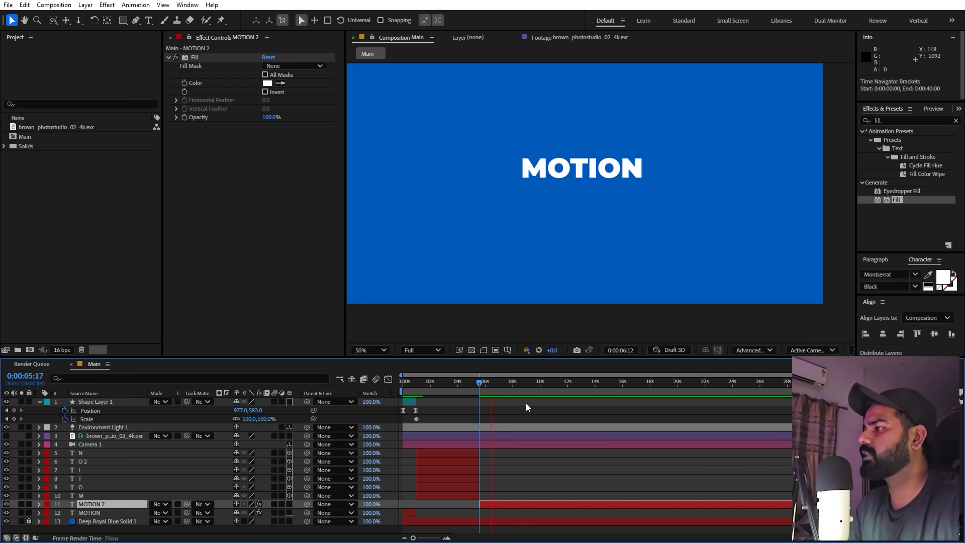
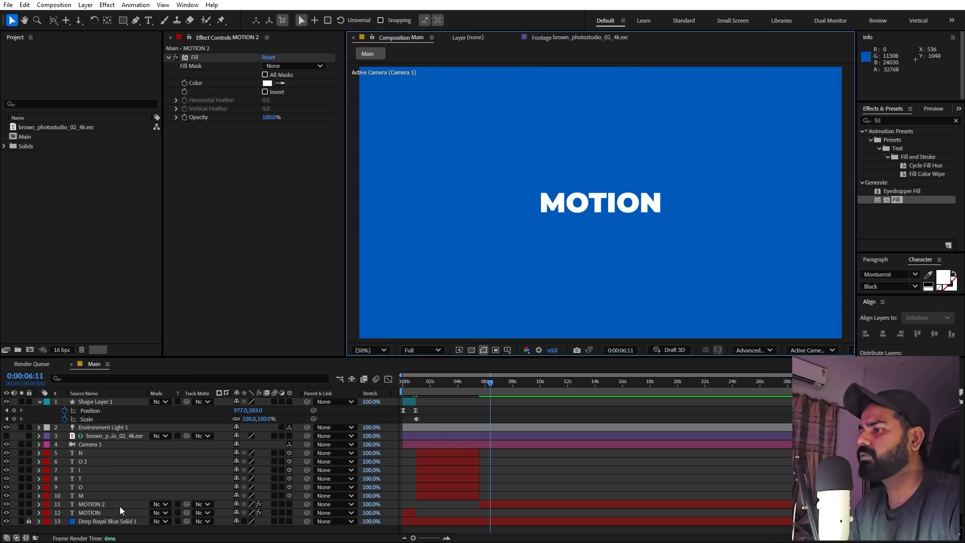
Unlock layer 13, Deep Royal Blue Solid 1, and select it.
click(29, 521)
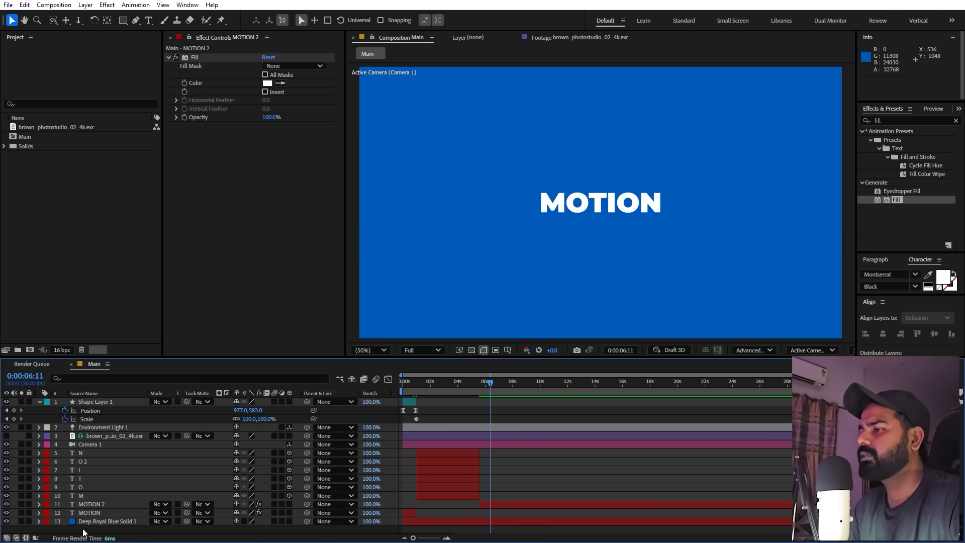
click(92, 523)
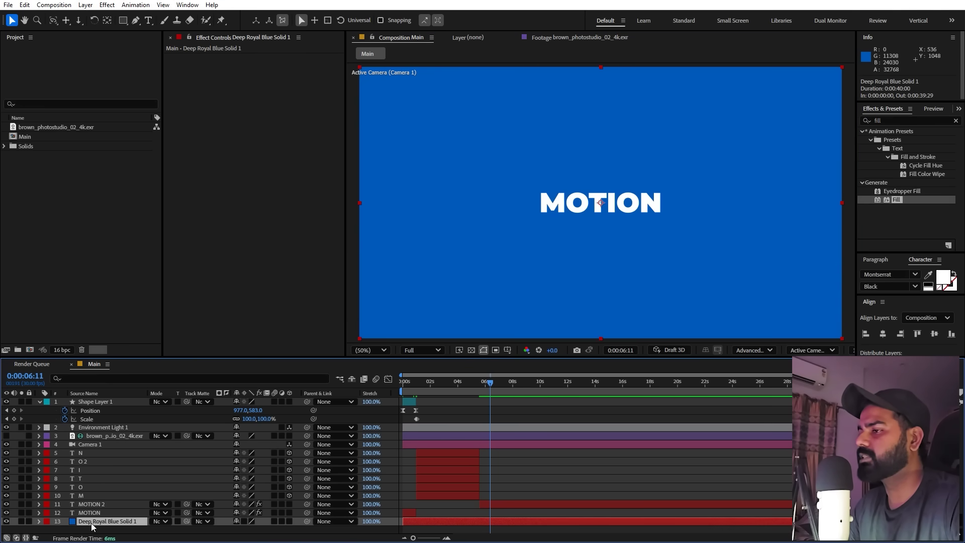
Duplicate the blue solid, make it 3D, and tilt it to about -88° X Rotation.
key(ctrl+d)
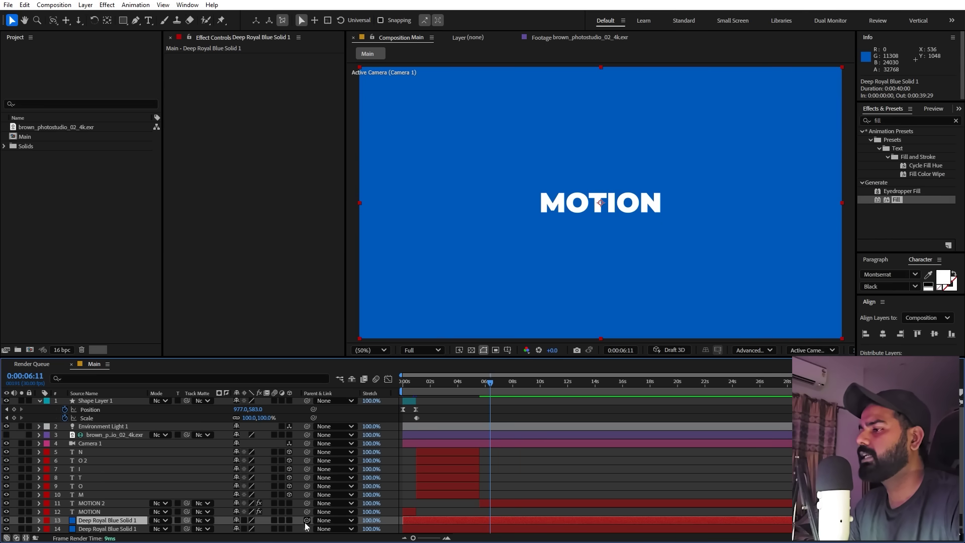
click(289, 520)
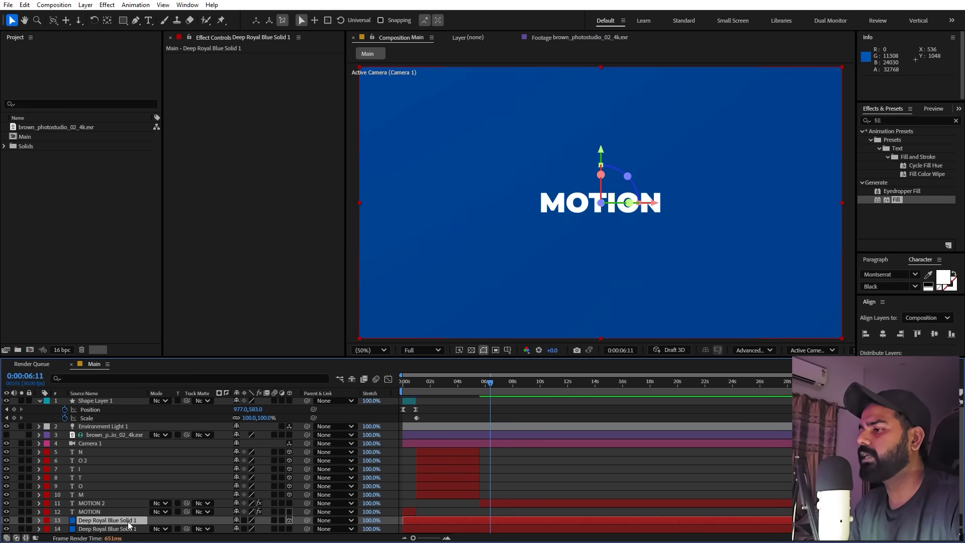
key(r)
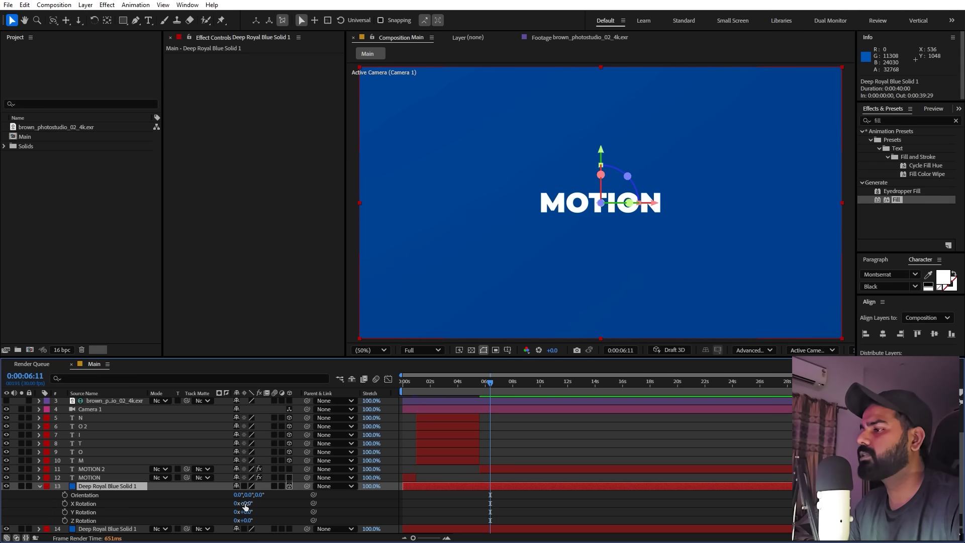
drag(245, 505, 215, 510)
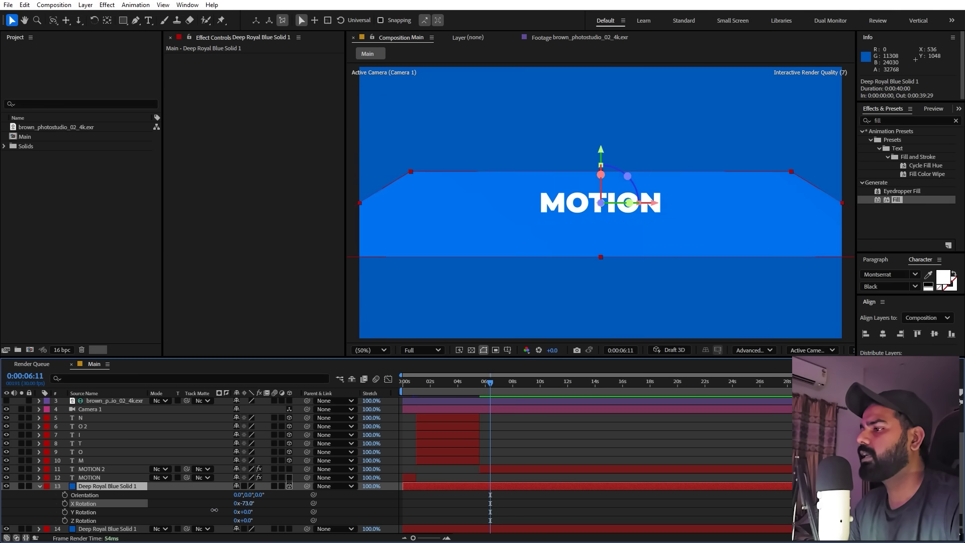
click(250, 503)
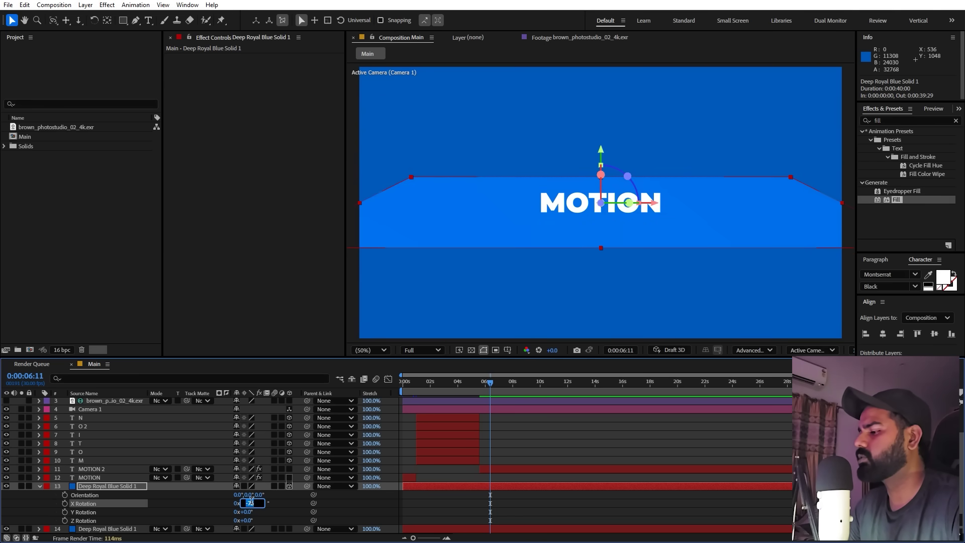
text(-90)
key(Return)
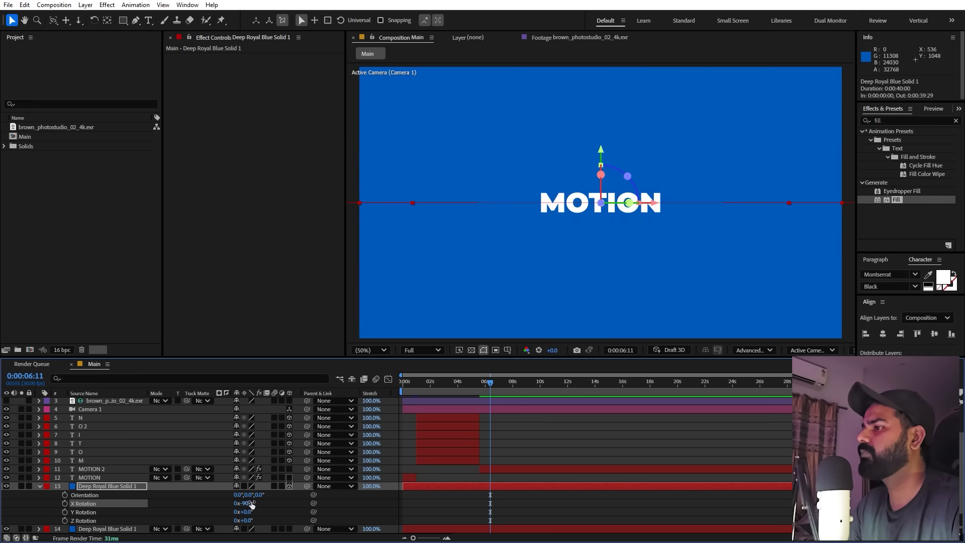
drag(252, 505, 273, 513)
drag(497, 387, 437, 393)
Lower the floor beneath the letters and scale it to 242%.
drag(604, 151, 598, 219)
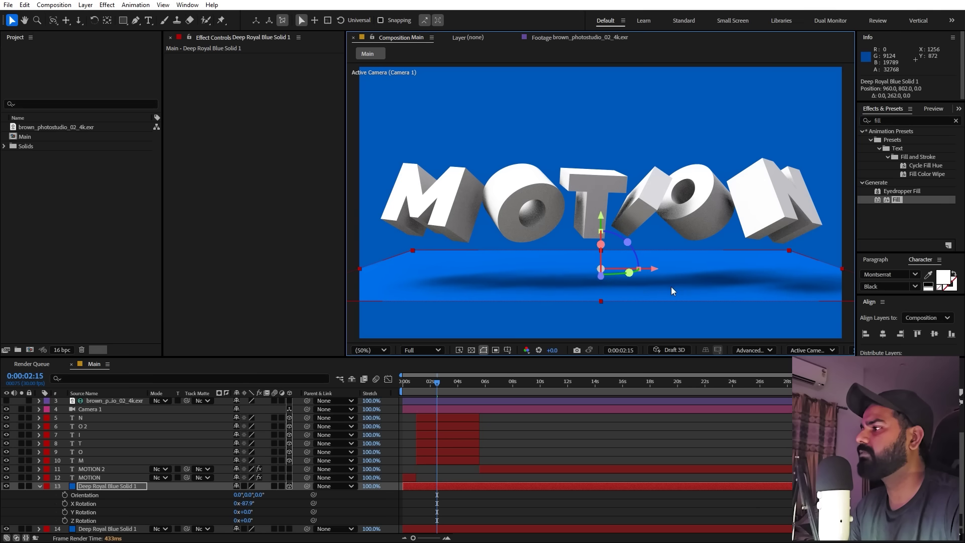
key(s)
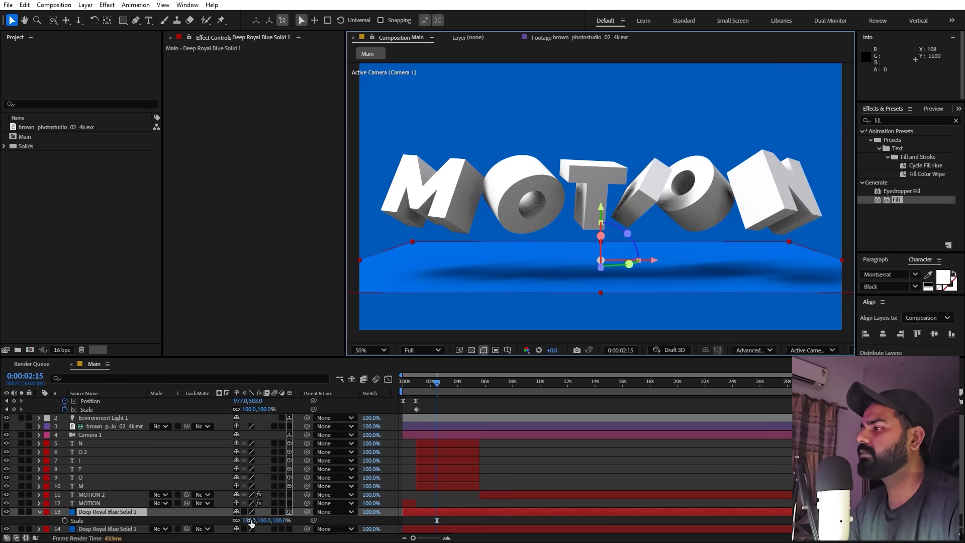
drag(251, 521, 325, 526)
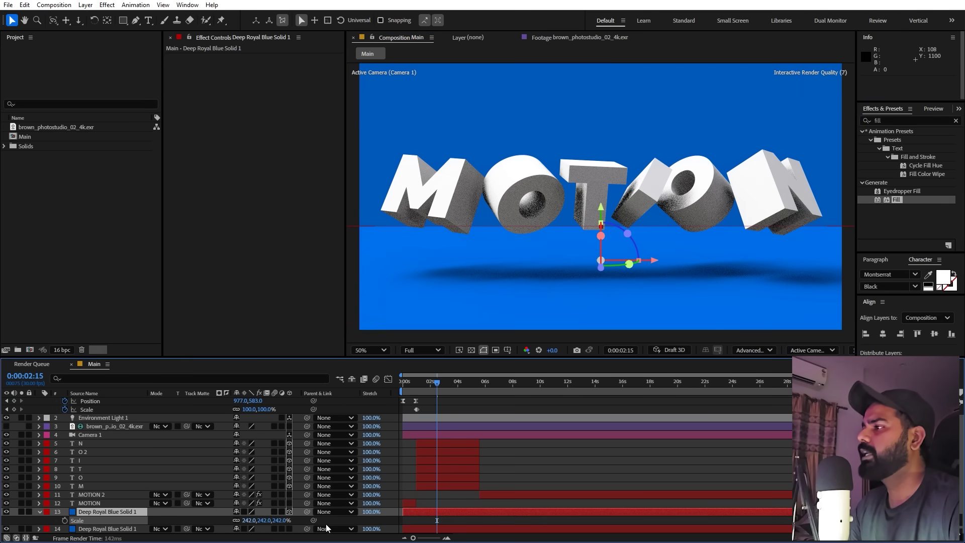
click(554, 461)
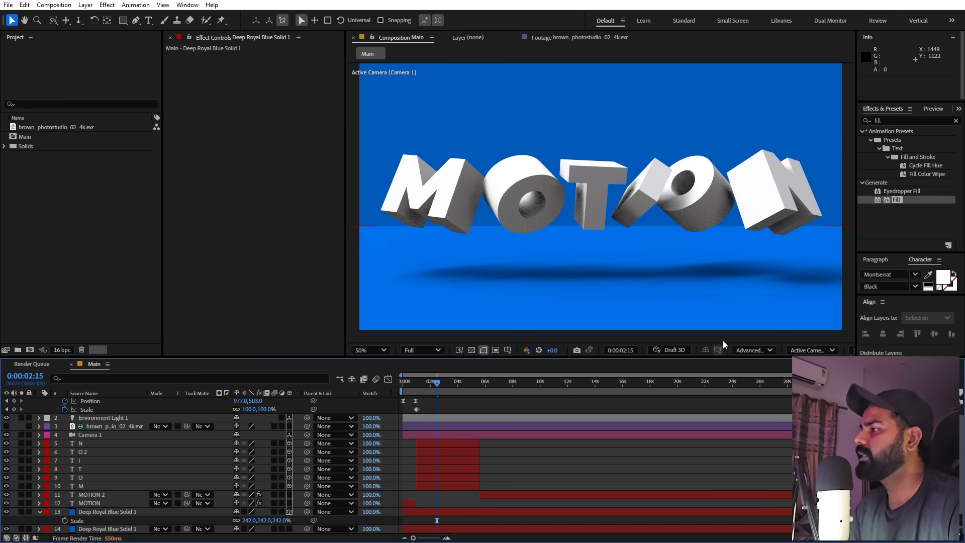
In the 3D Render Options, fit the shadow Casting Box to the scene, then check the shadows around 1:07.
click(742, 350)
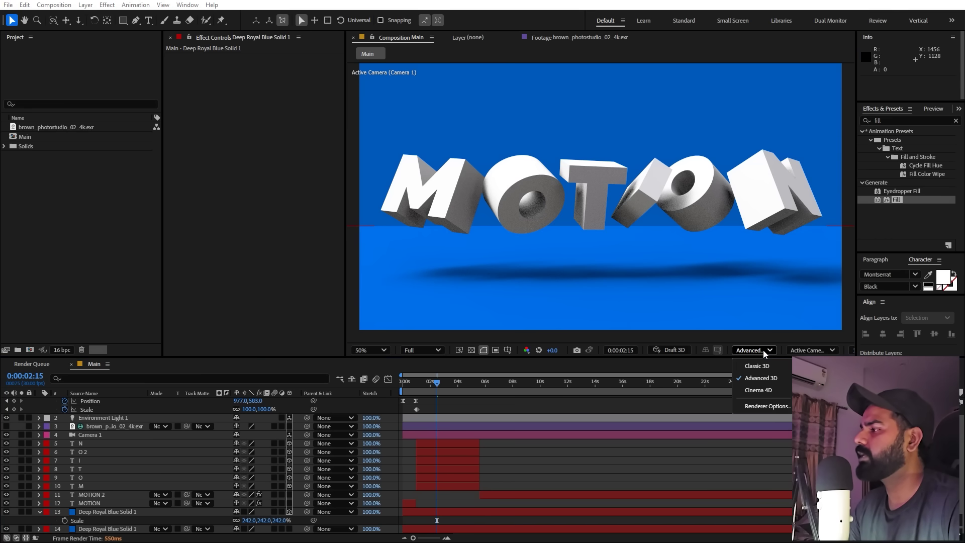
click(761, 409)
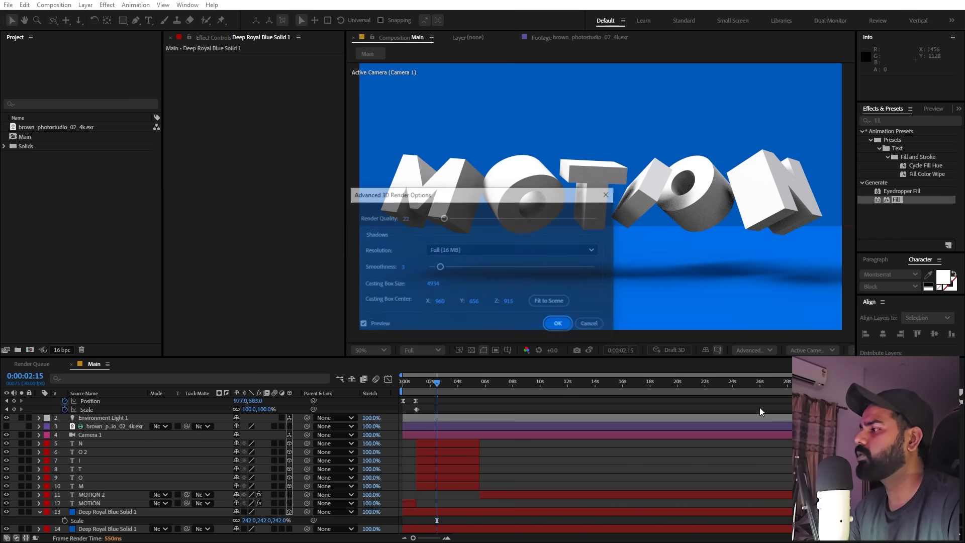
click(546, 303)
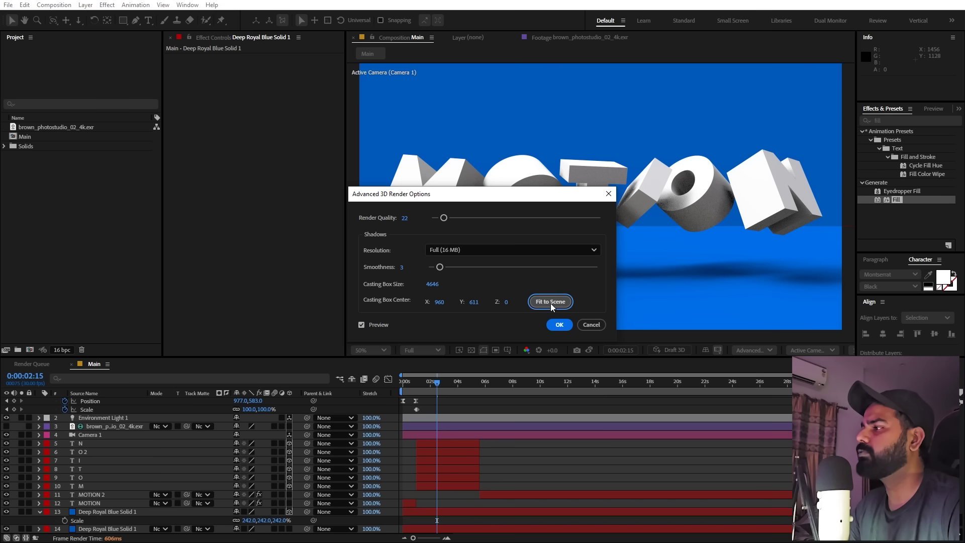
click(559, 324)
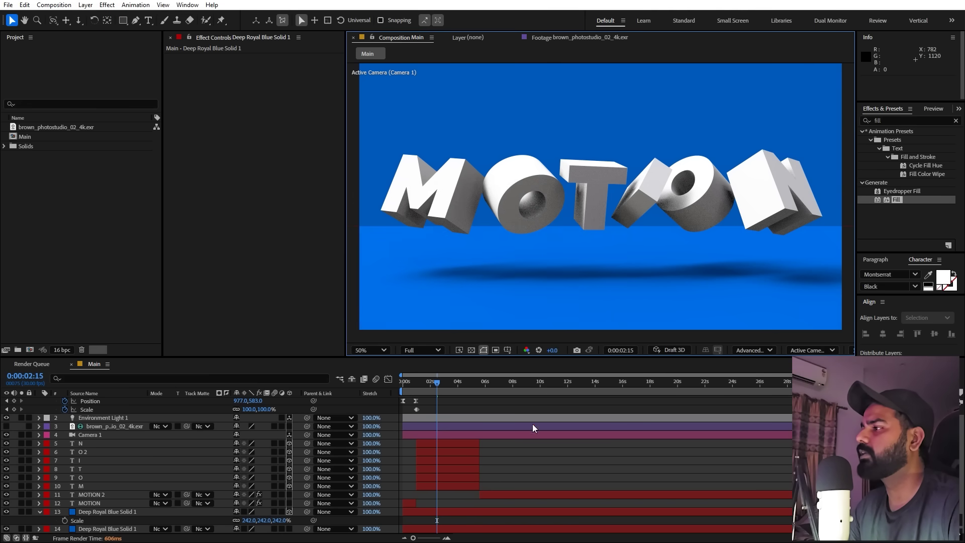
scroll(537, 251, down, 3)
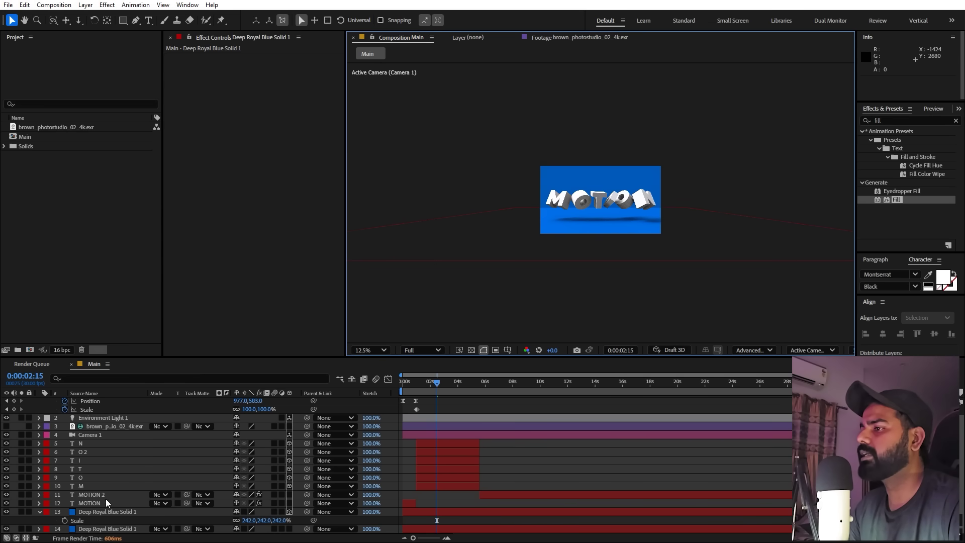
drag(437, 393, 423, 393)
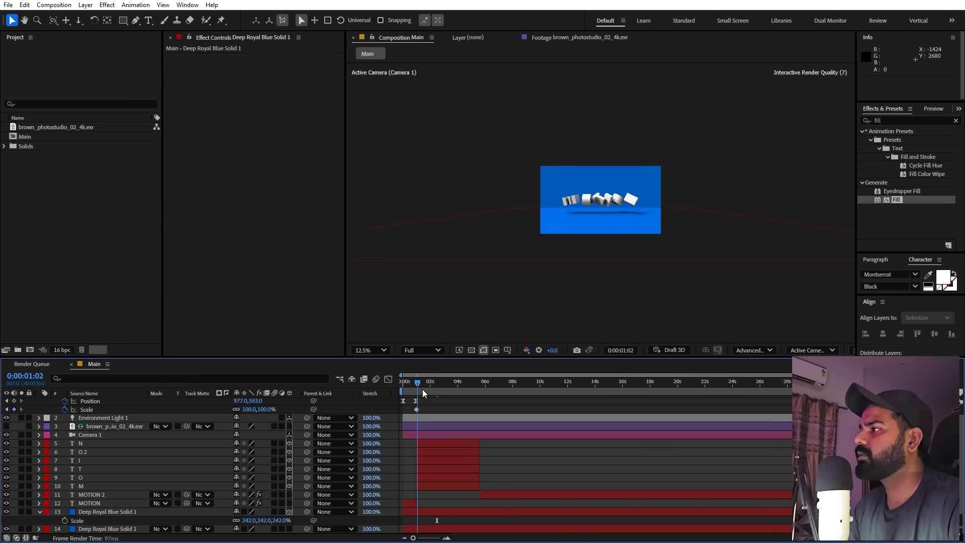
click(425, 393)
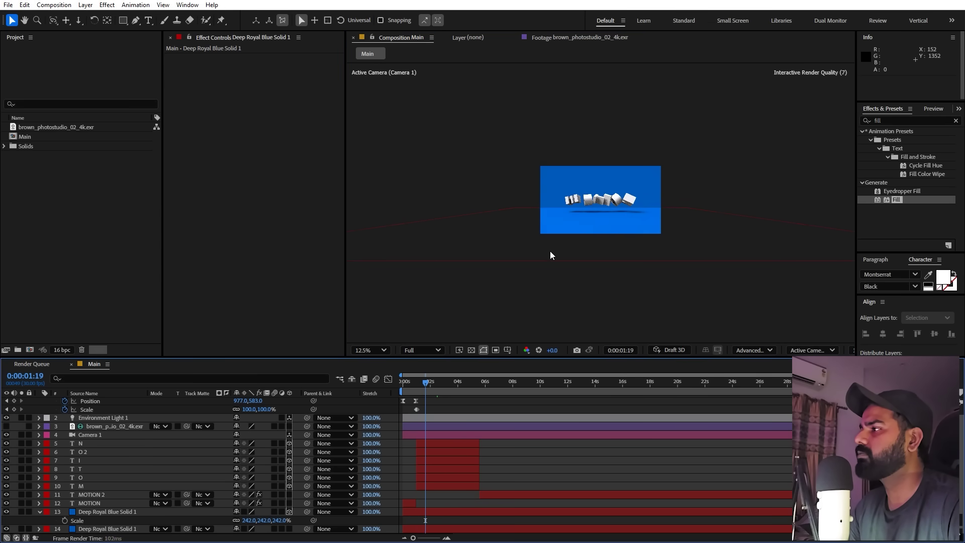
key(period)
key(period)
key(period)
key(period)
click(420, 385)
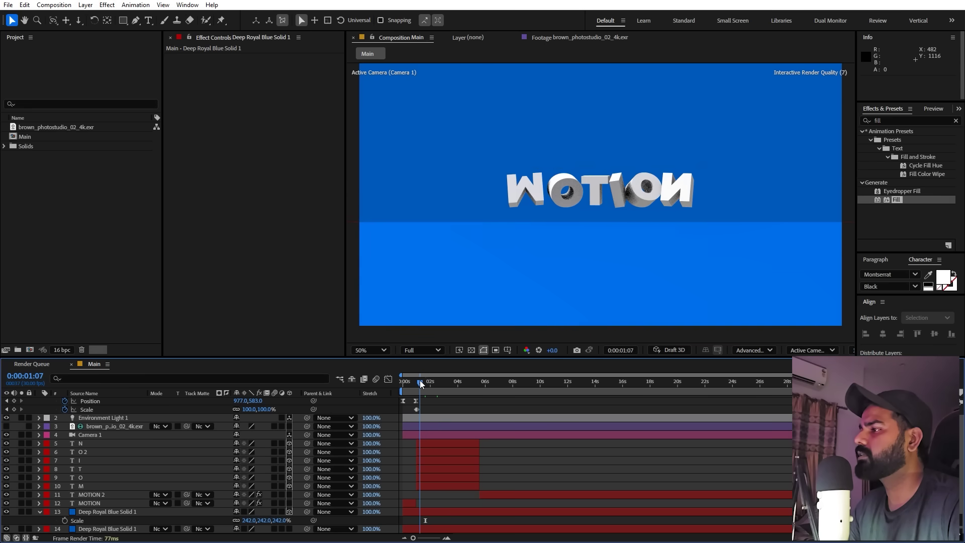
Push the blue floor back in depth to position 960, 802, 991.
click(657, 268)
key(comma)
key(comma)
key(p)
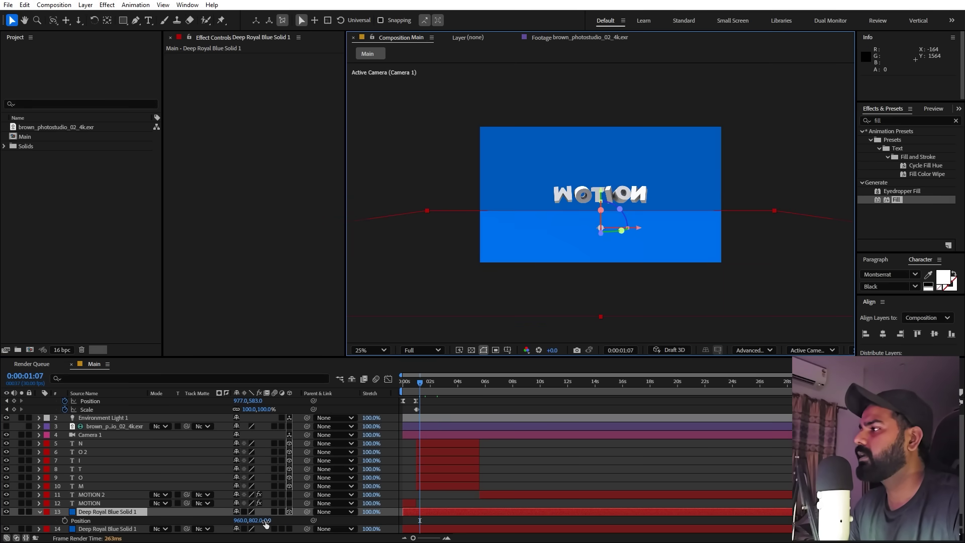
drag(266, 520, 476, 512)
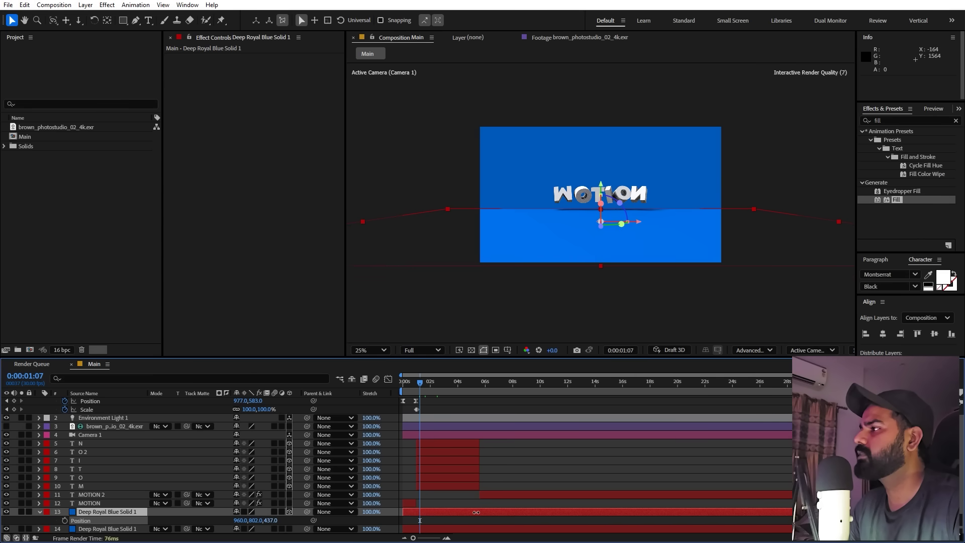
key(s)
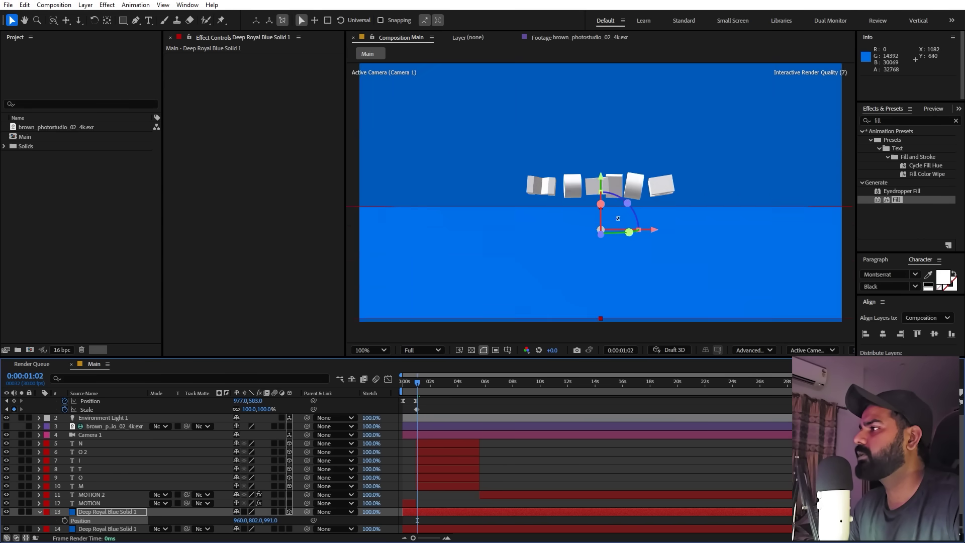
scroll(512, 230, up, 2)
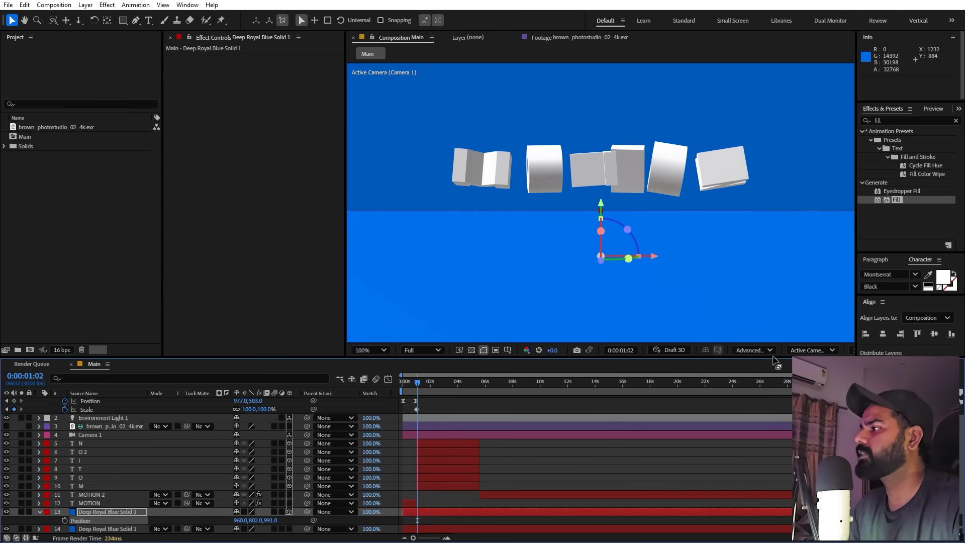
Fit the shadow Casting Box to the scene again and check the letters' later shadows.
click(755, 347)
click(763, 405)
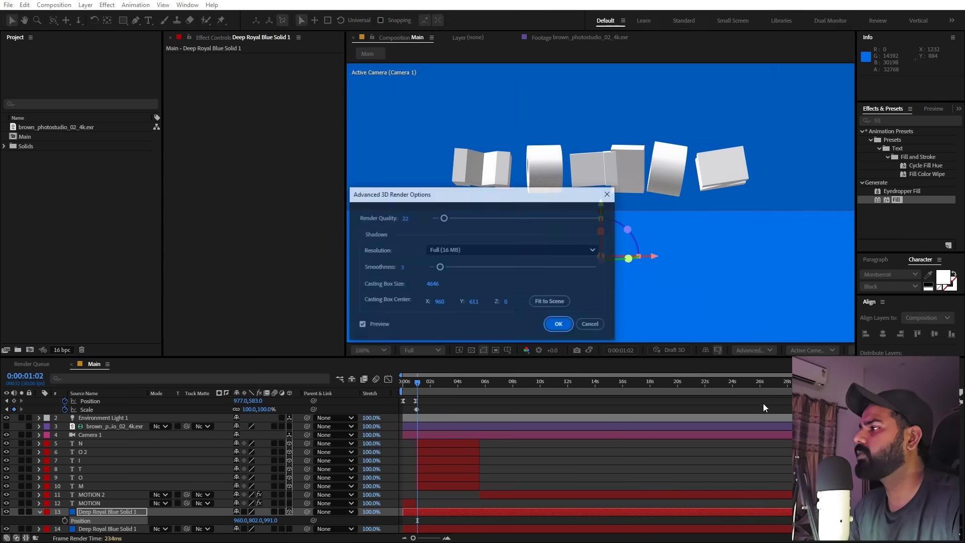
click(549, 303)
click(554, 325)
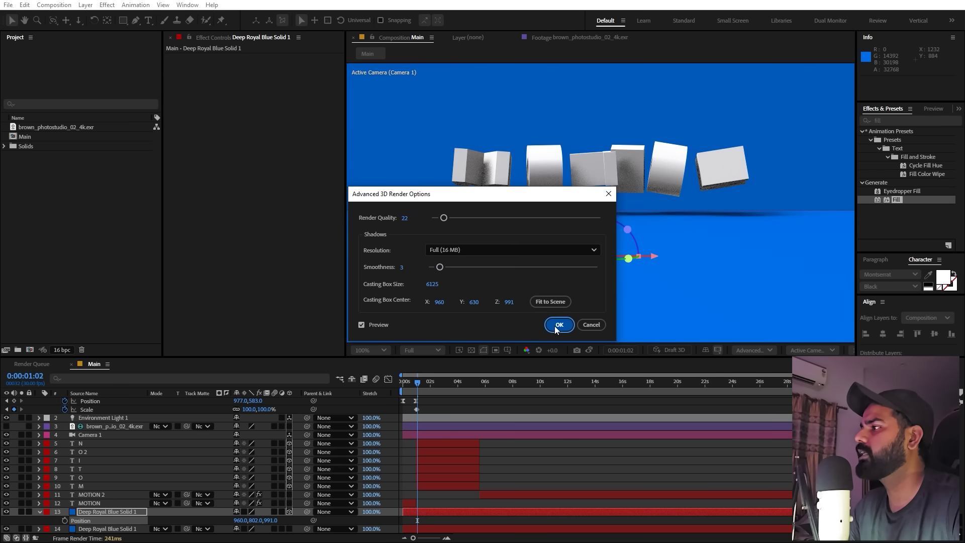
scroll(623, 243, down, 4)
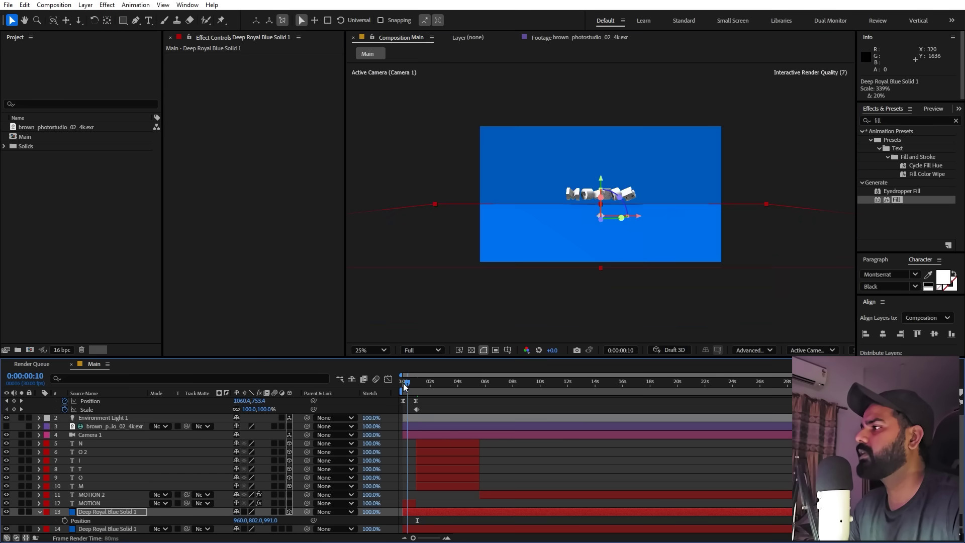
mouse_move(407, 384)
mouse_down()
mouse_move(428, 386)
mouse_move(418, 386)
mouse_up()
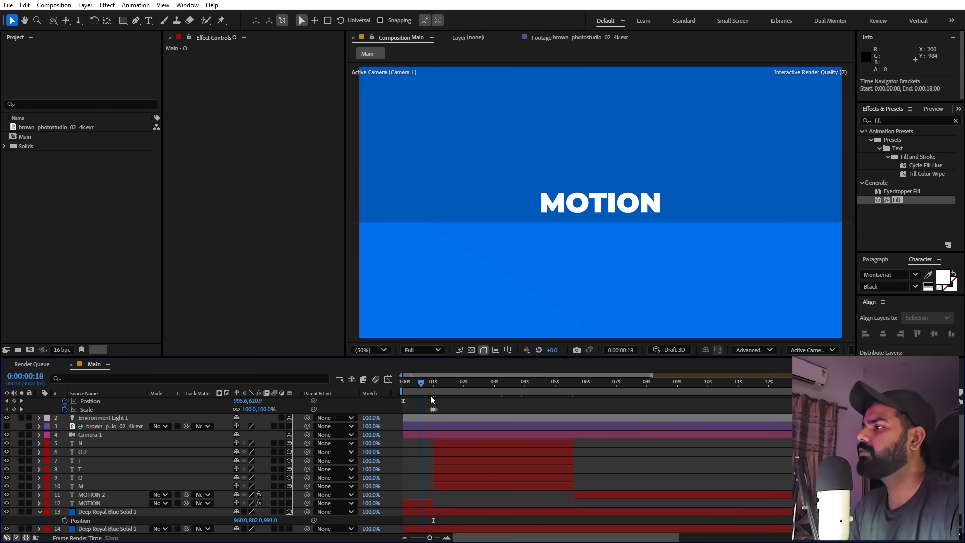
Stagger the letter layers: O near 1 second, O 2 four frames later, N six frames later.
key(k)
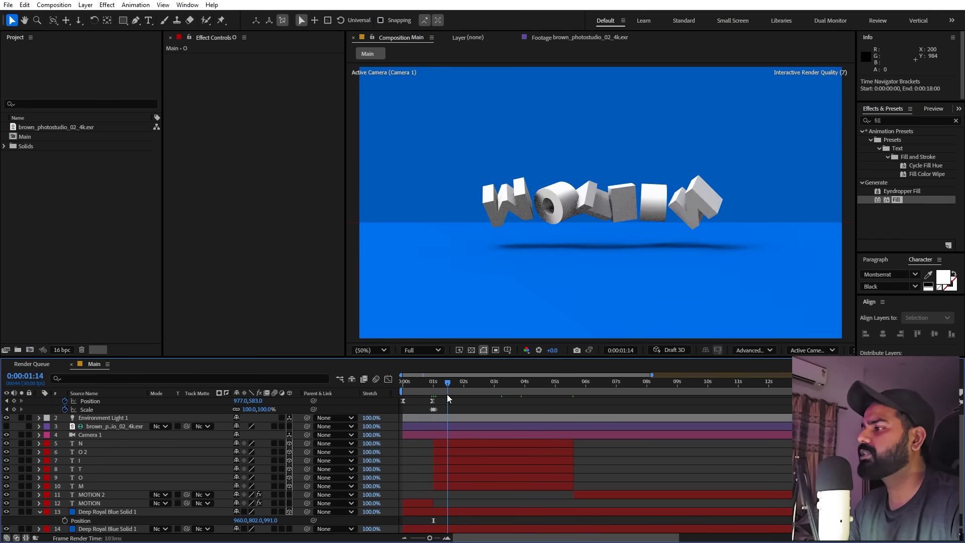
drag(431, 538, 474, 540)
click(490, 481)
drag(618, 477, 575, 478)
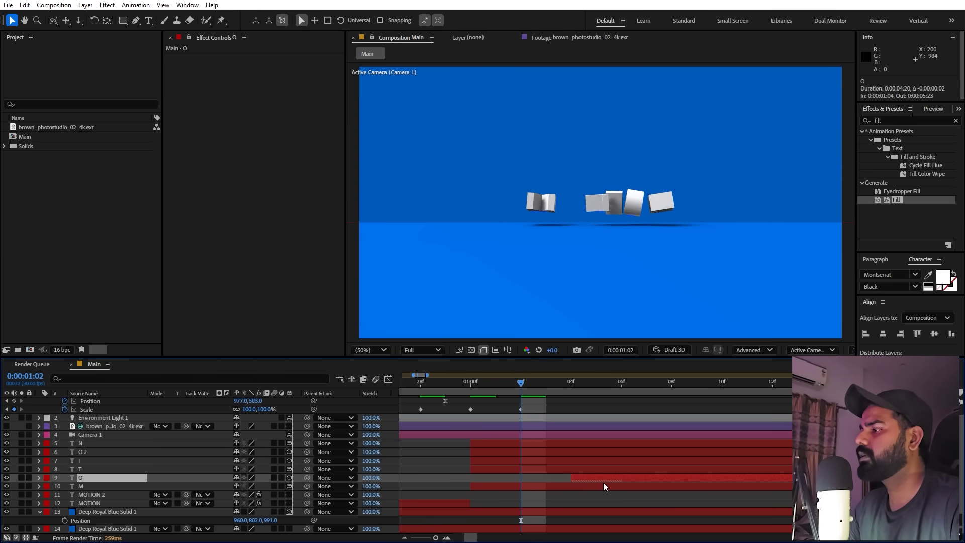
drag(644, 478, 577, 467)
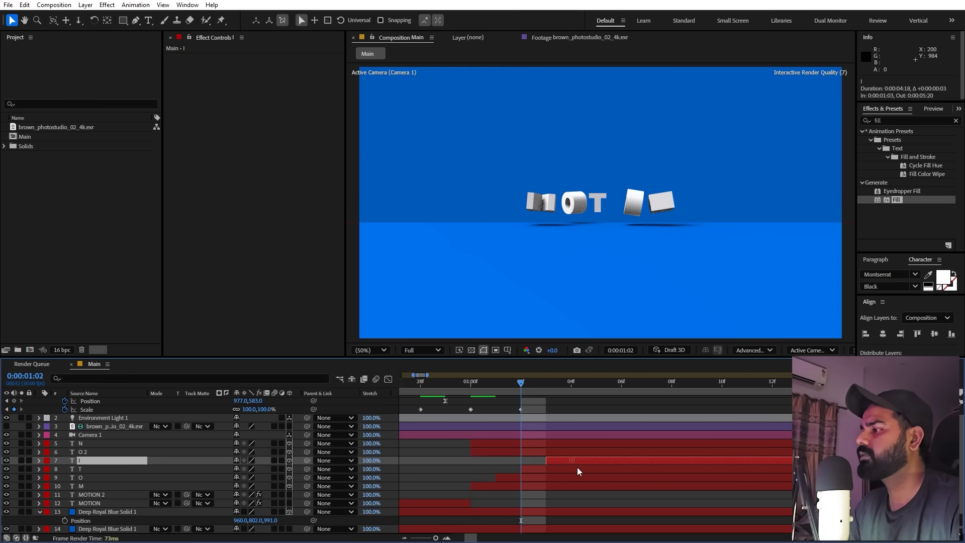
drag(505, 455, 610, 458)
drag(505, 445, 640, 456)
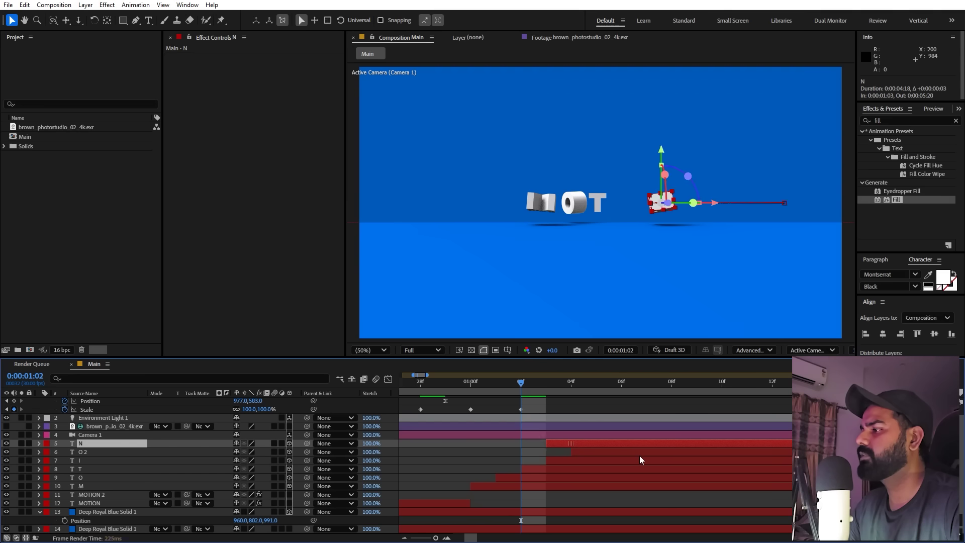
Trim the five selected letter layers to start at 1:00 and preview the animation.
scroll(615, 457, down, 2)
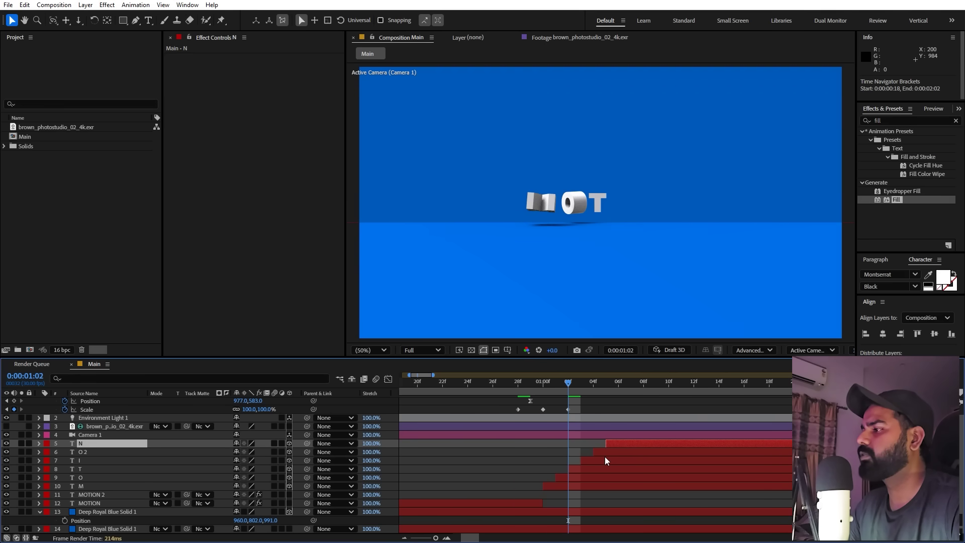
shift+click(574, 478)
drag(562, 403, 548, 394)
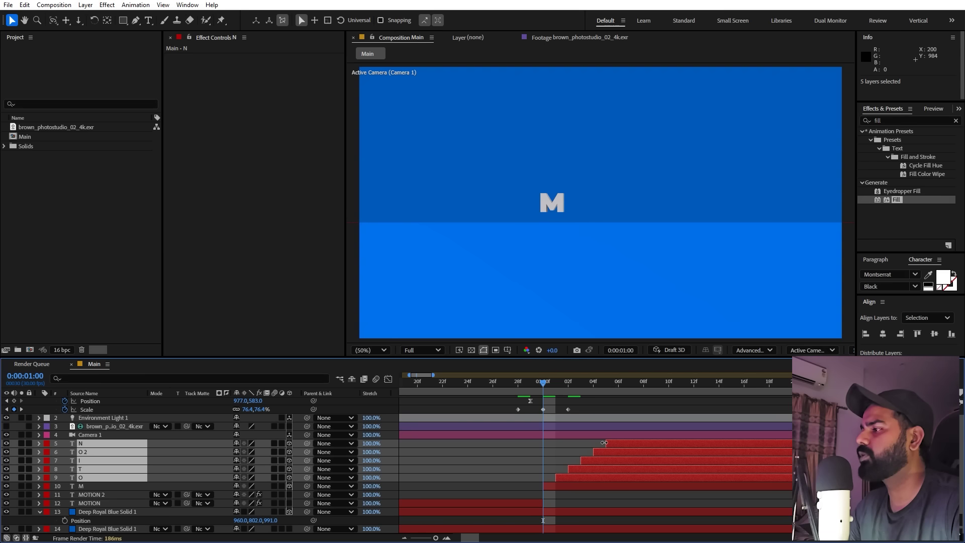
drag(604, 443, 536, 450)
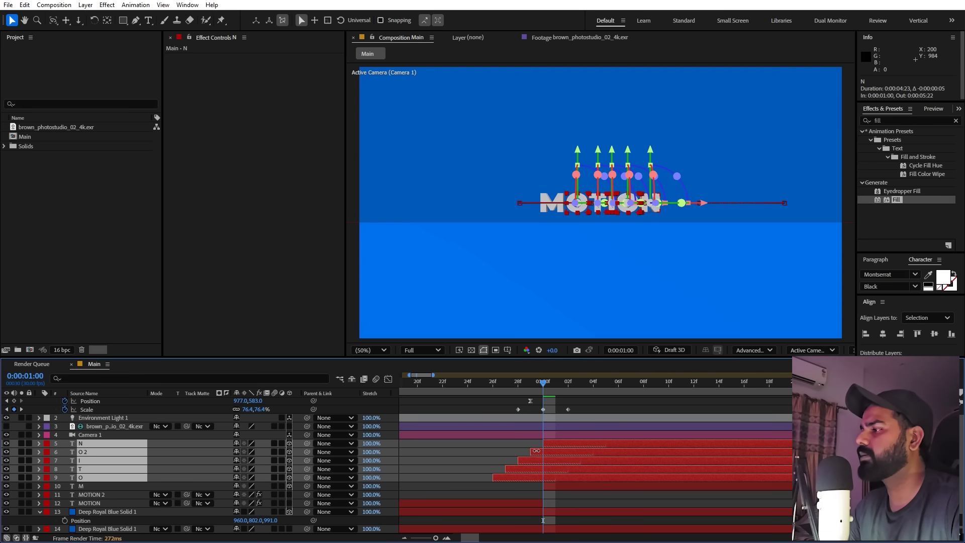
key(alt+bracketleft)
click(493, 482)
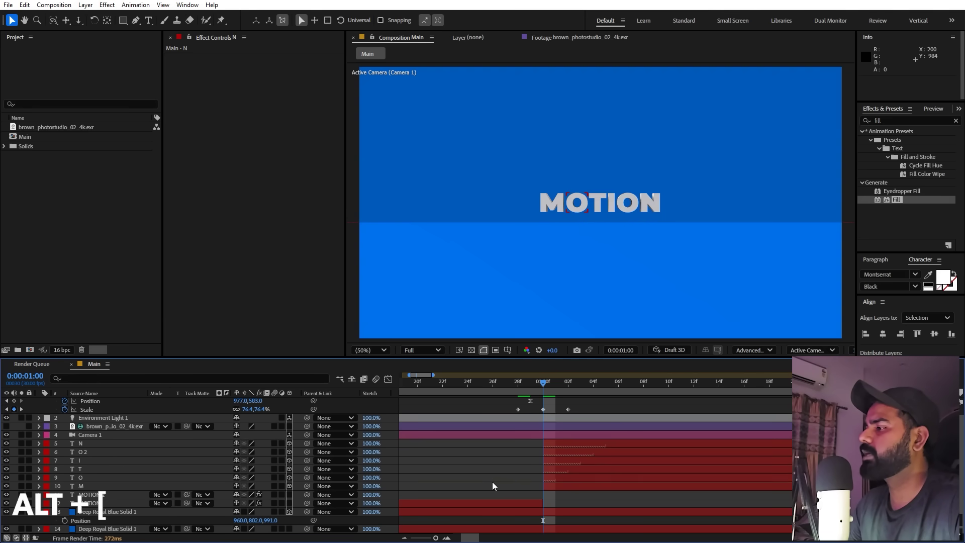
key(space)
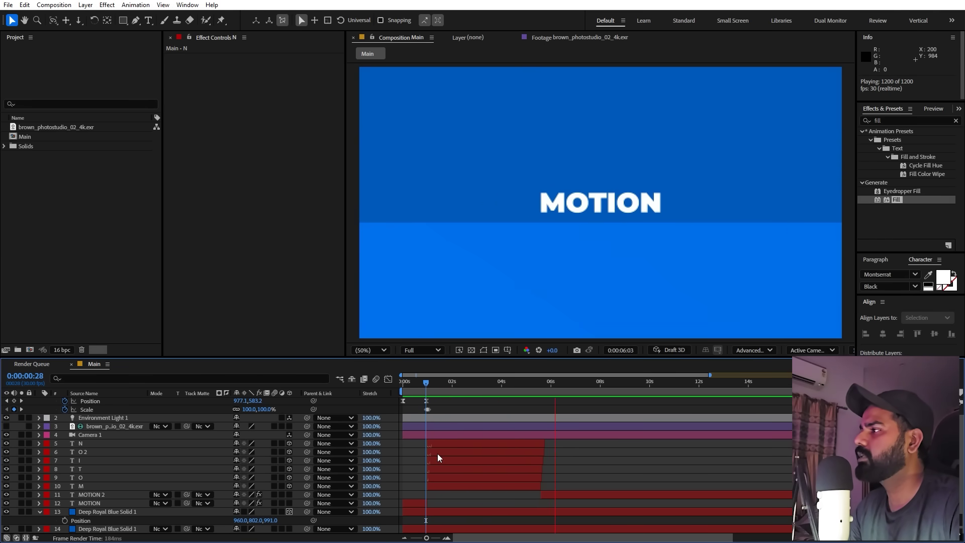
Apply a Fill effect to the back Deep Royal Blue Solid 1 with the floor's blue, then preview from the start.
click(372, 350)
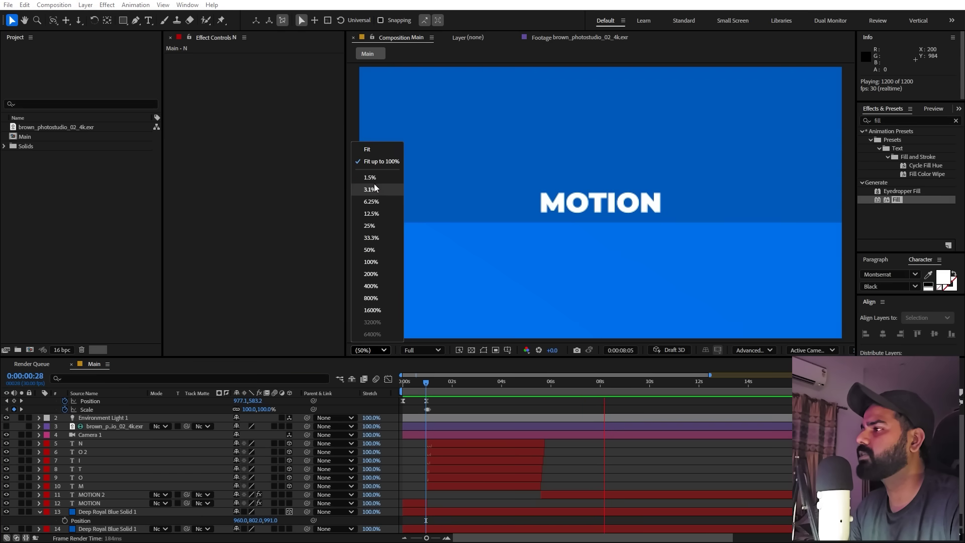
click(380, 167)
click(507, 160)
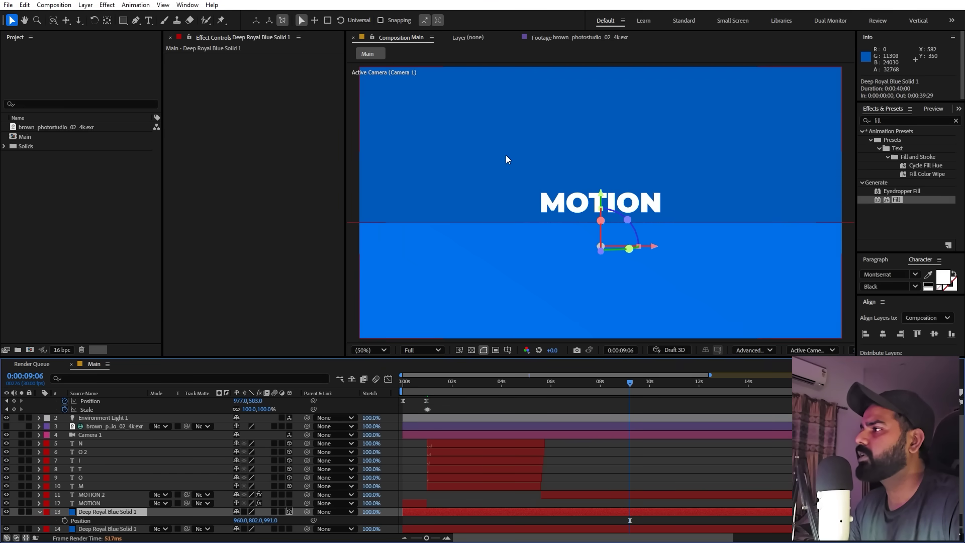
click(111, 532)
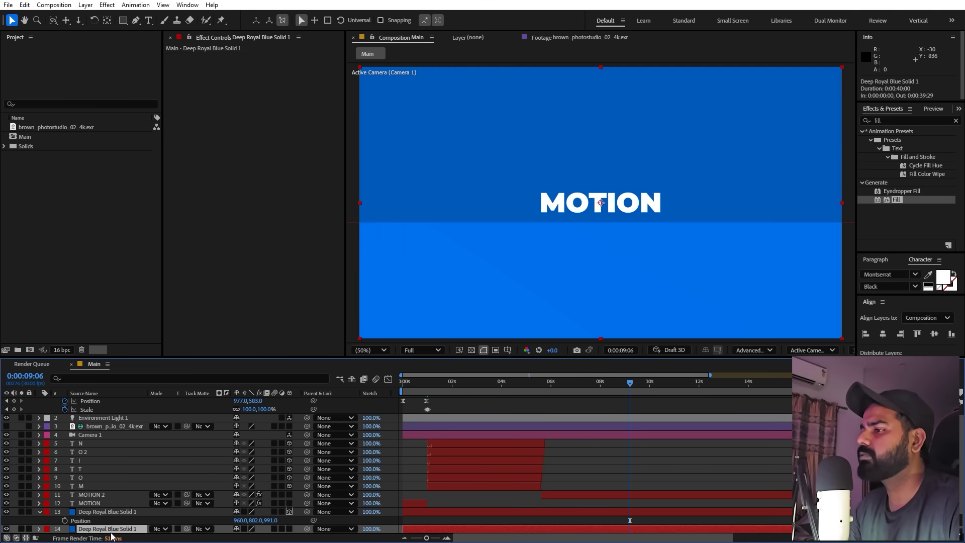
drag(898, 200, 113, 535)
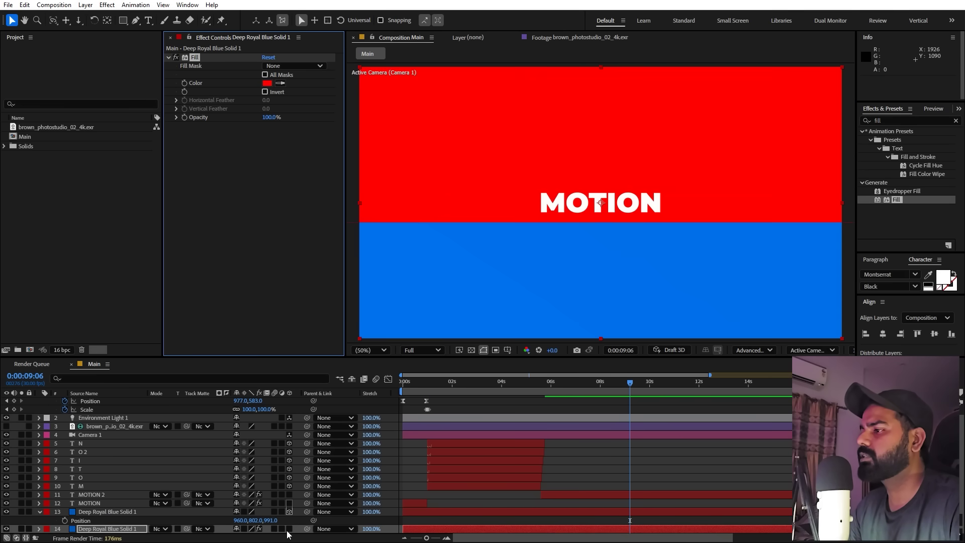
click(280, 84)
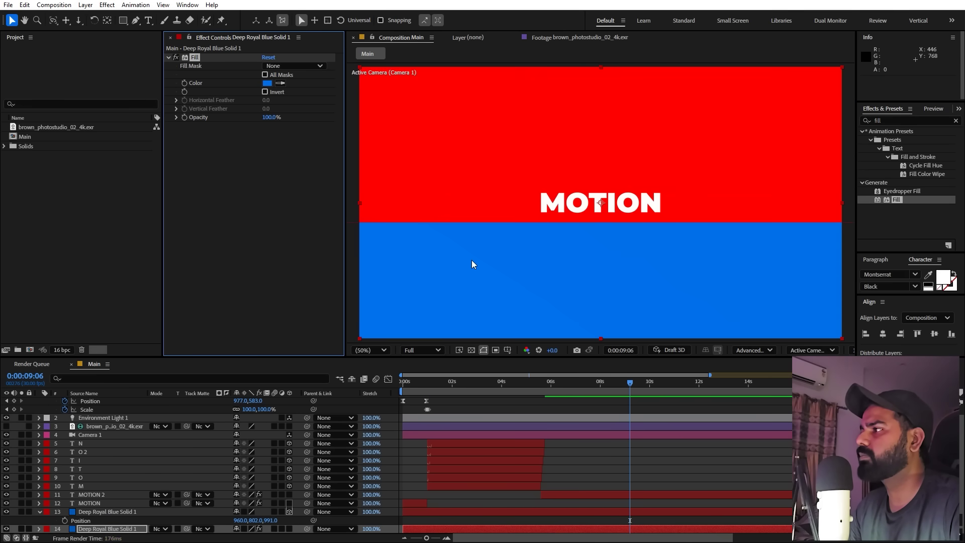
click(471, 263)
click(732, 462)
drag(610, 384, 298, 455)
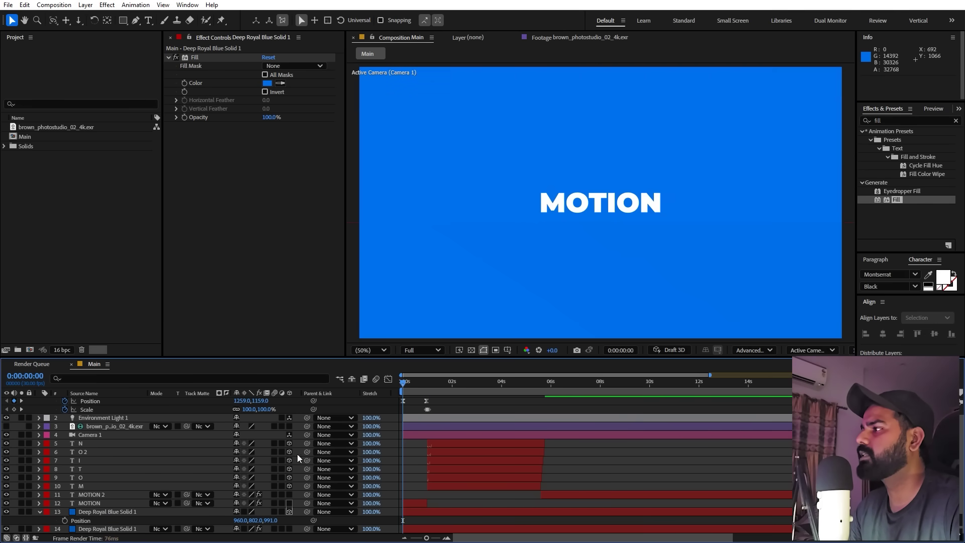
key(space)
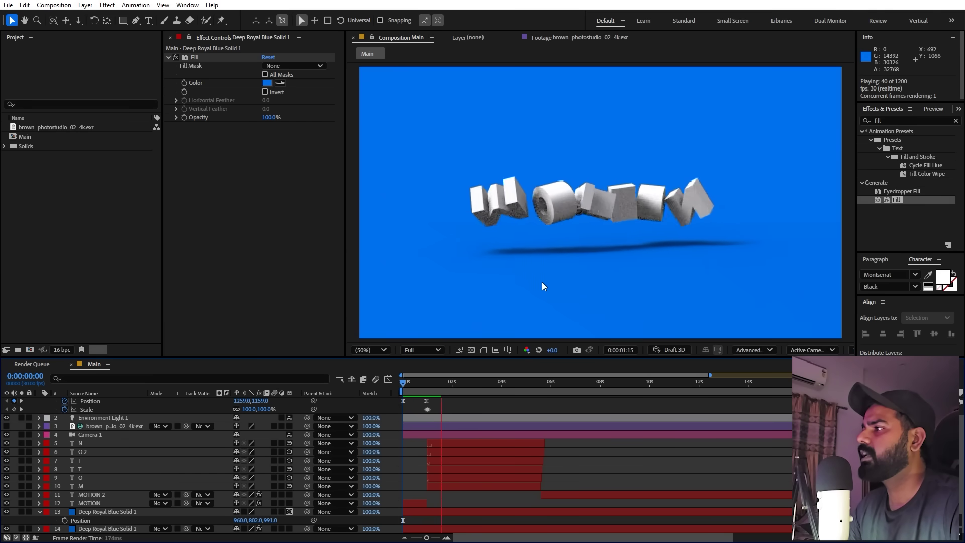